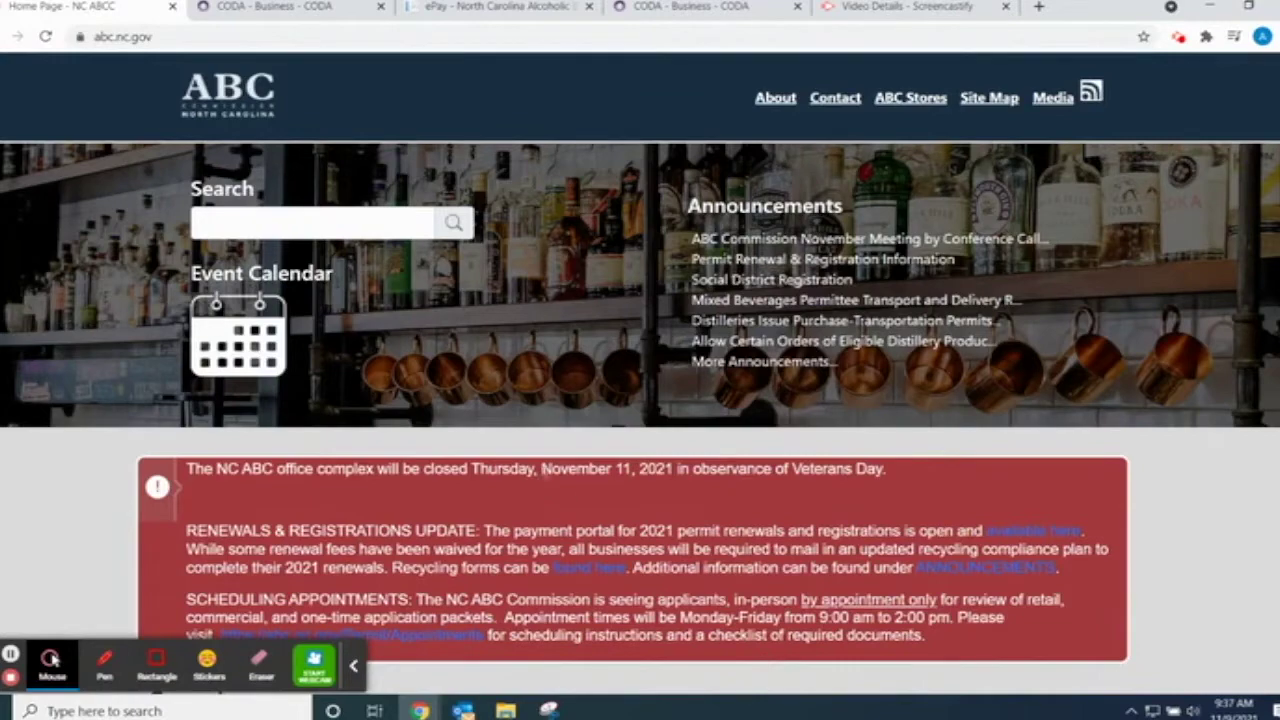
- Open the Audit section, glance at the Audit Forms/Instructions list, then go back to the Audit page
{"action": "scroll", "coordinate": [683, 514], "scroll_direction": "down", "scroll_amount": 8}
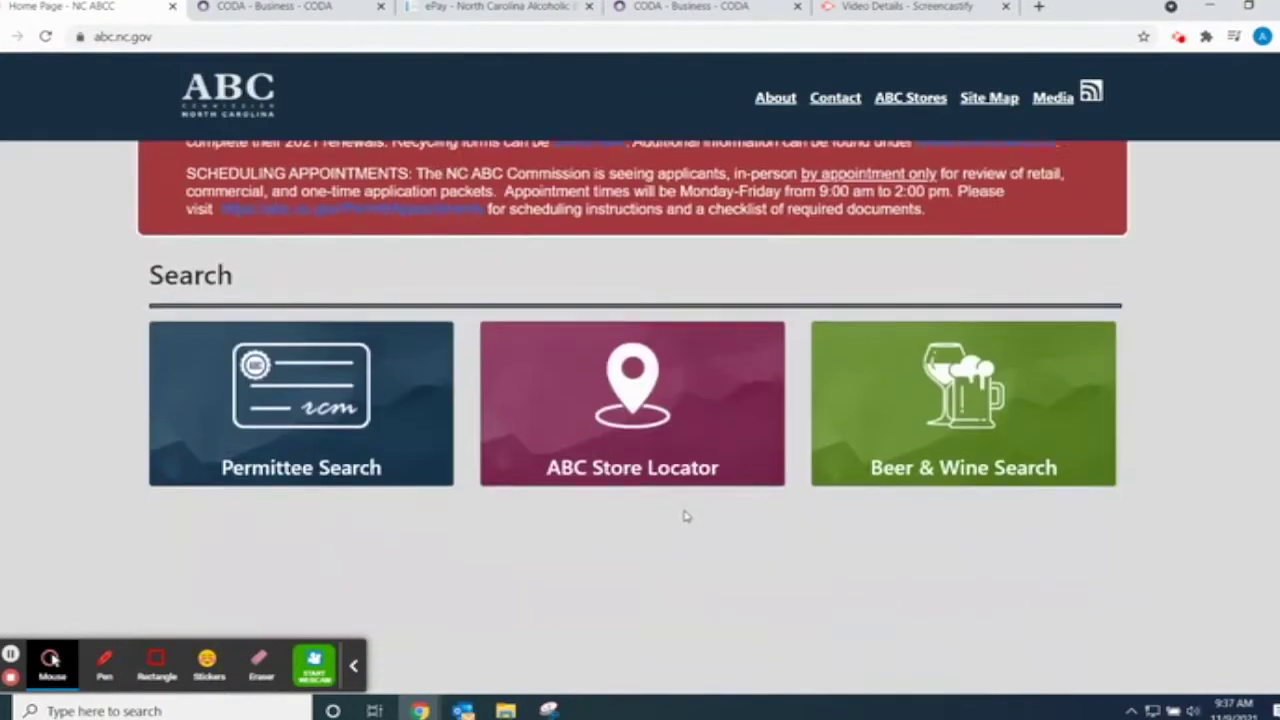
{"action": "scroll", "coordinate": [870, 500], "scroll_direction": "down", "scroll_amount": 3}
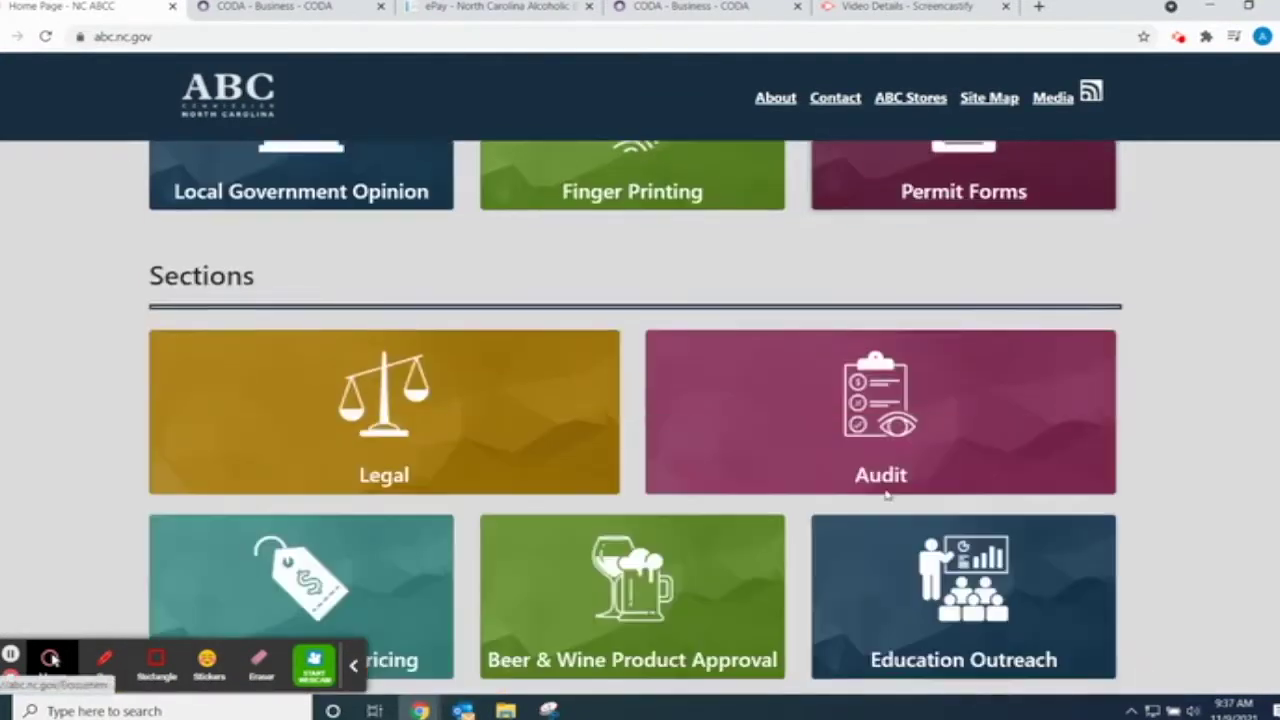
{"action": "left_click", "coordinate": [938, 422]}
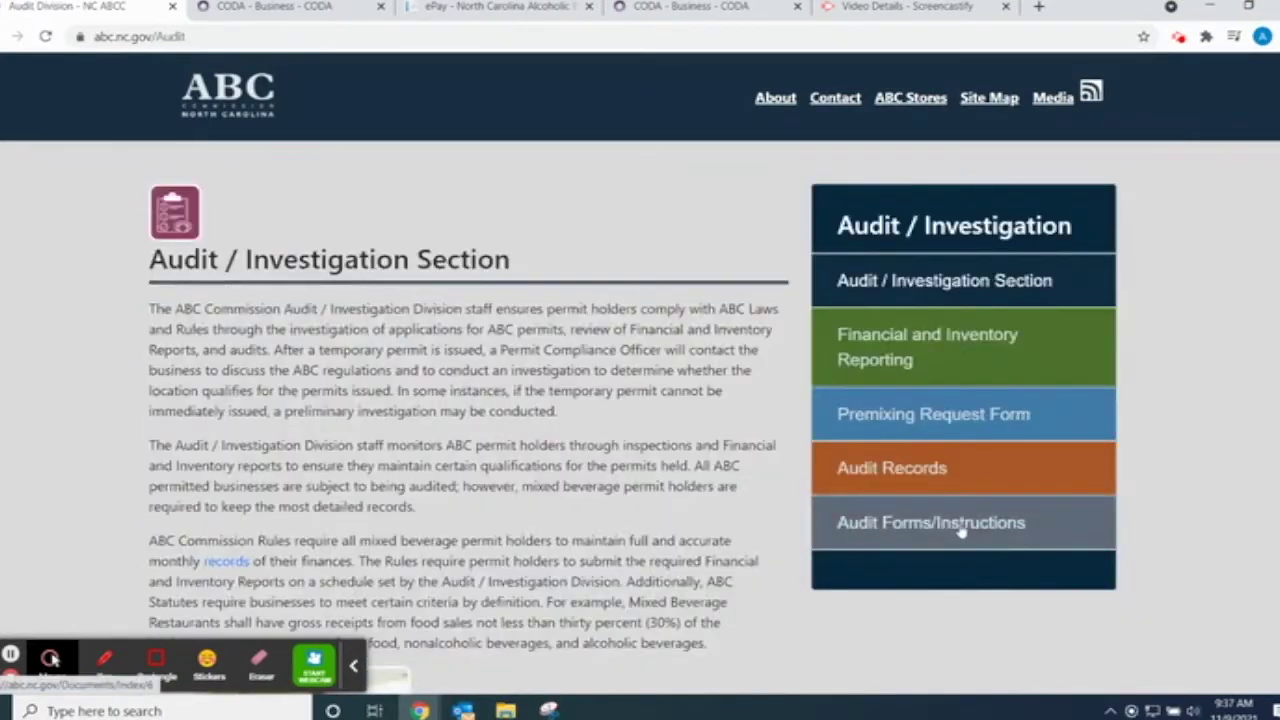
{"action": "left_click", "coordinate": [960, 532]}
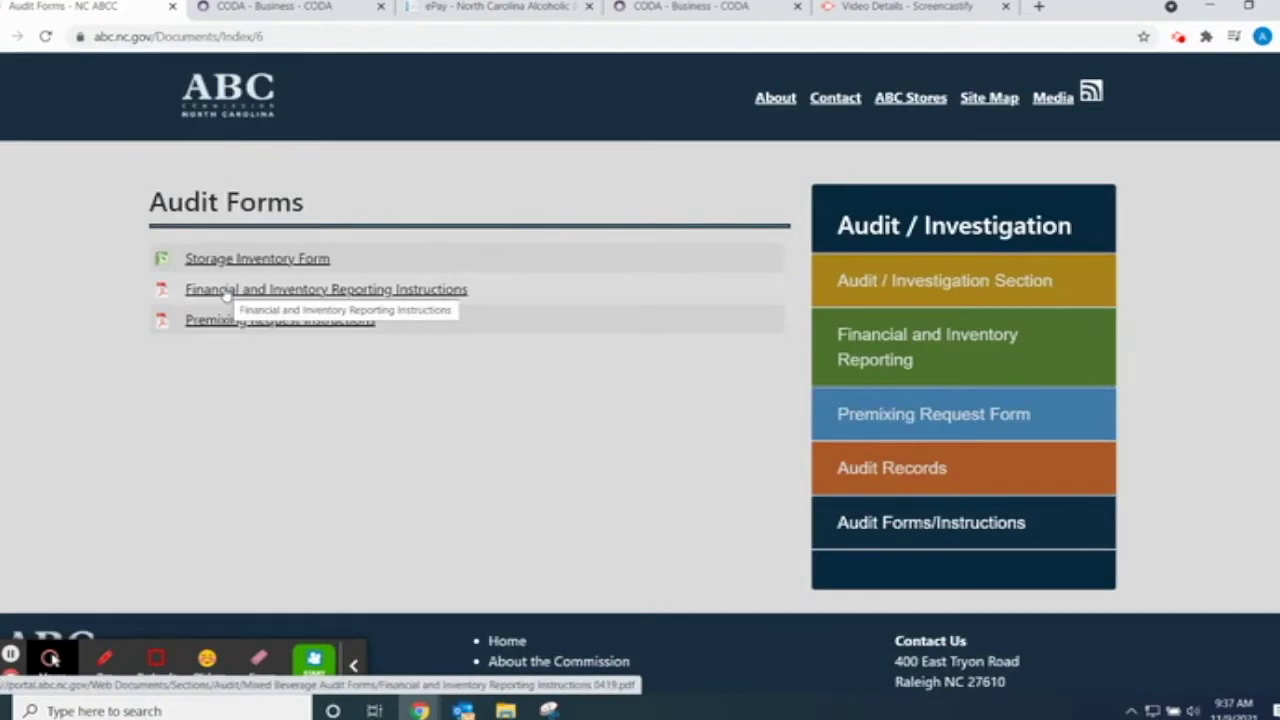
{"action": "left_click", "coordinate": [17, 36]}
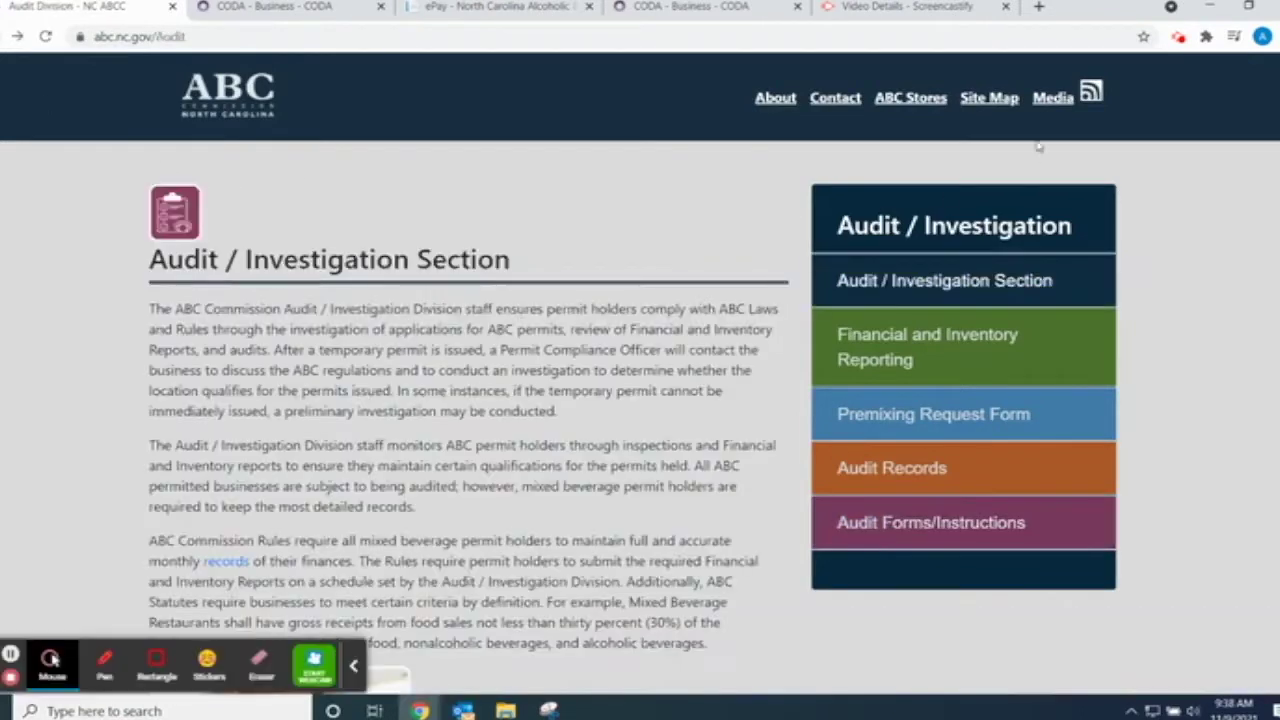
- Open the ePay Permittee Portal and enter the business's file/permit number and PIN
{"action": "left_click", "coordinate": [955, 348]}
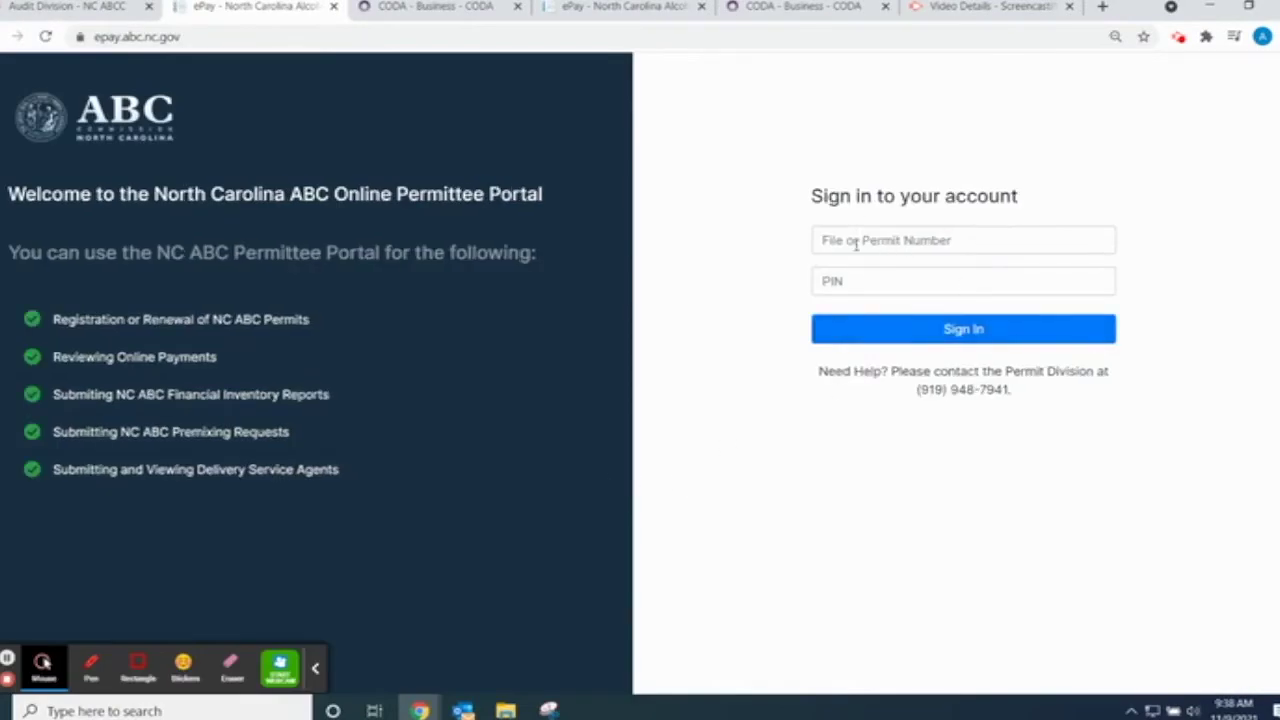
{"action": "left_click", "coordinate": [856, 244]}
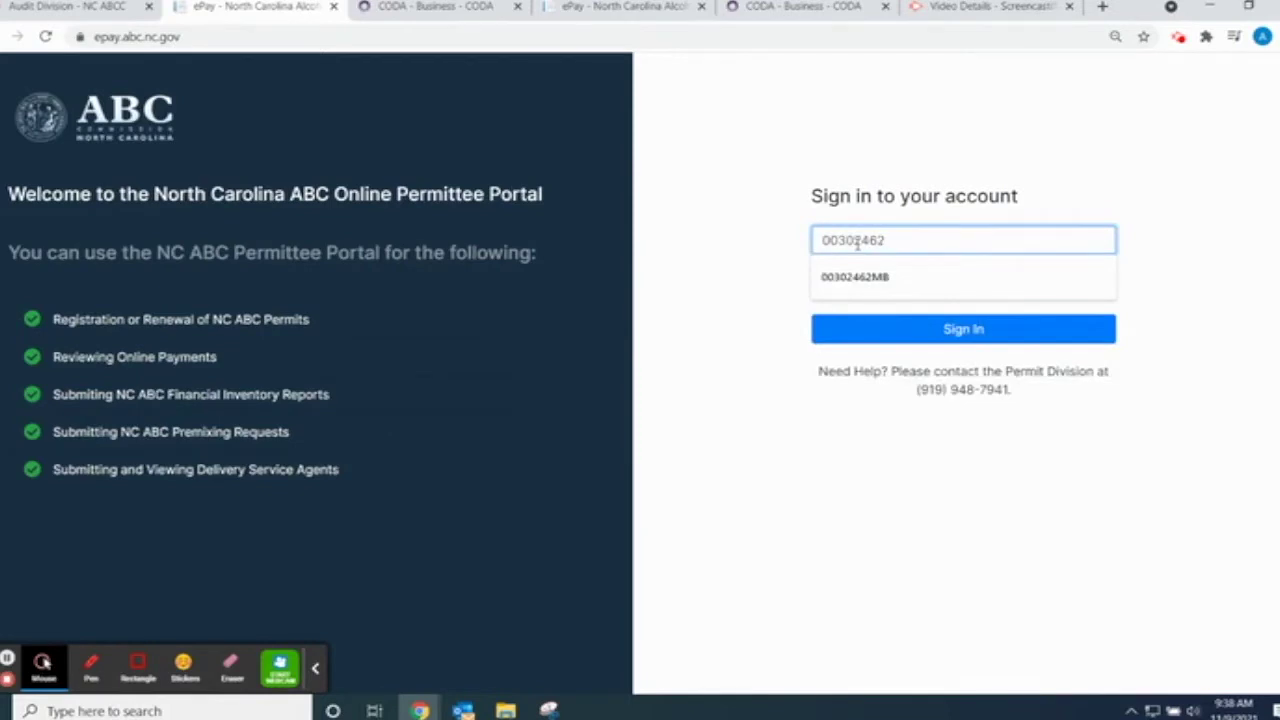
{"action": "double_click", "coordinate": [826, 240]}
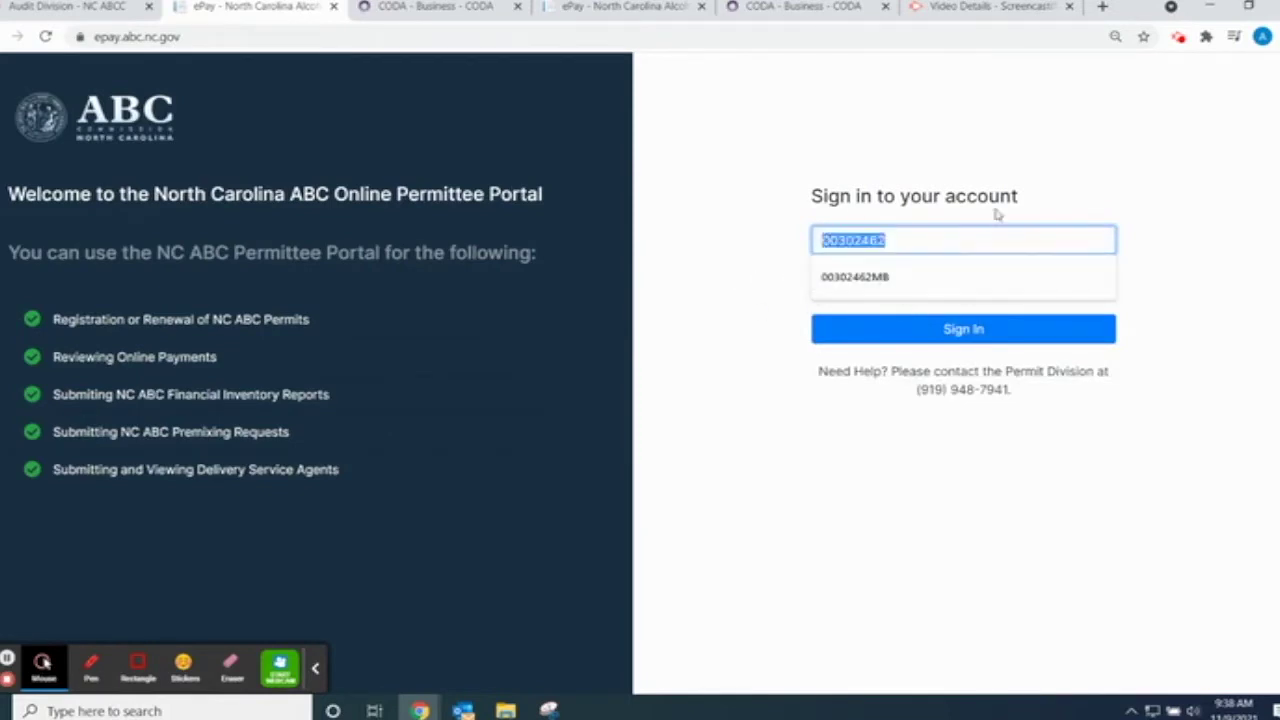
{"action": "left_click", "coordinate": [914, 238]}
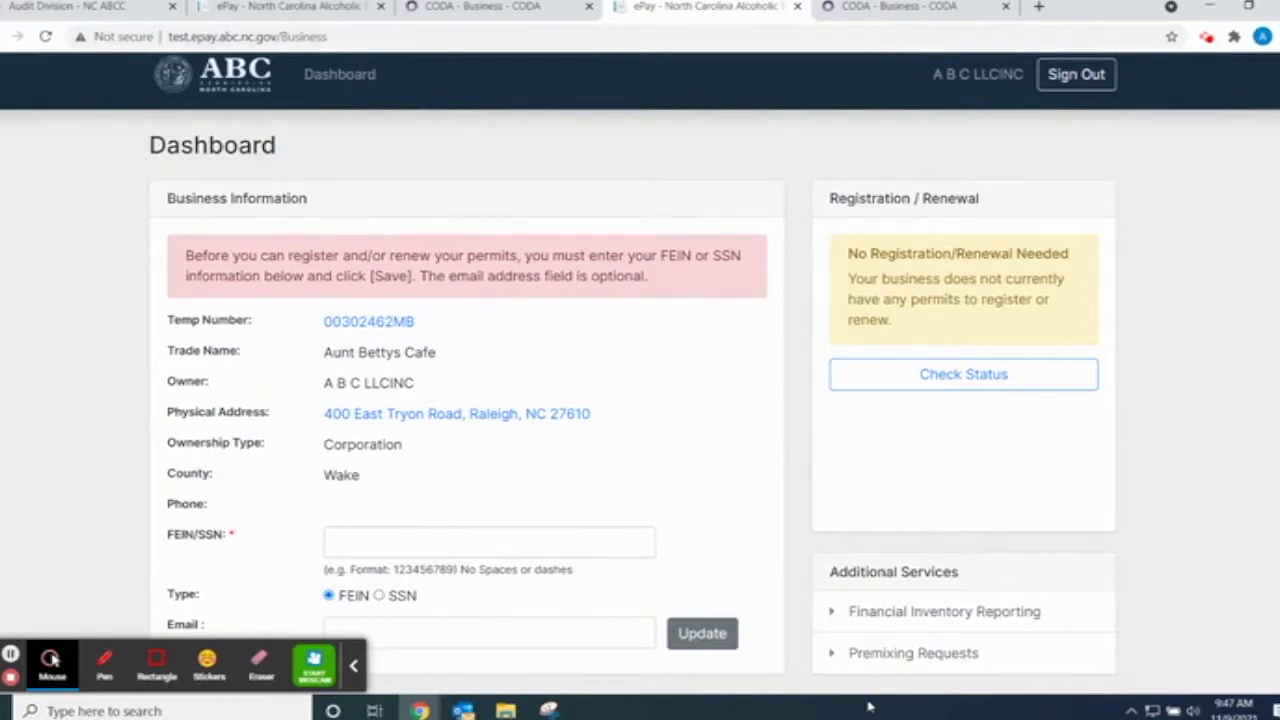
- Open Financial Inventory Reporting and set the From date to 06/01/2021
{"action": "left_click", "coordinate": [918, 620]}
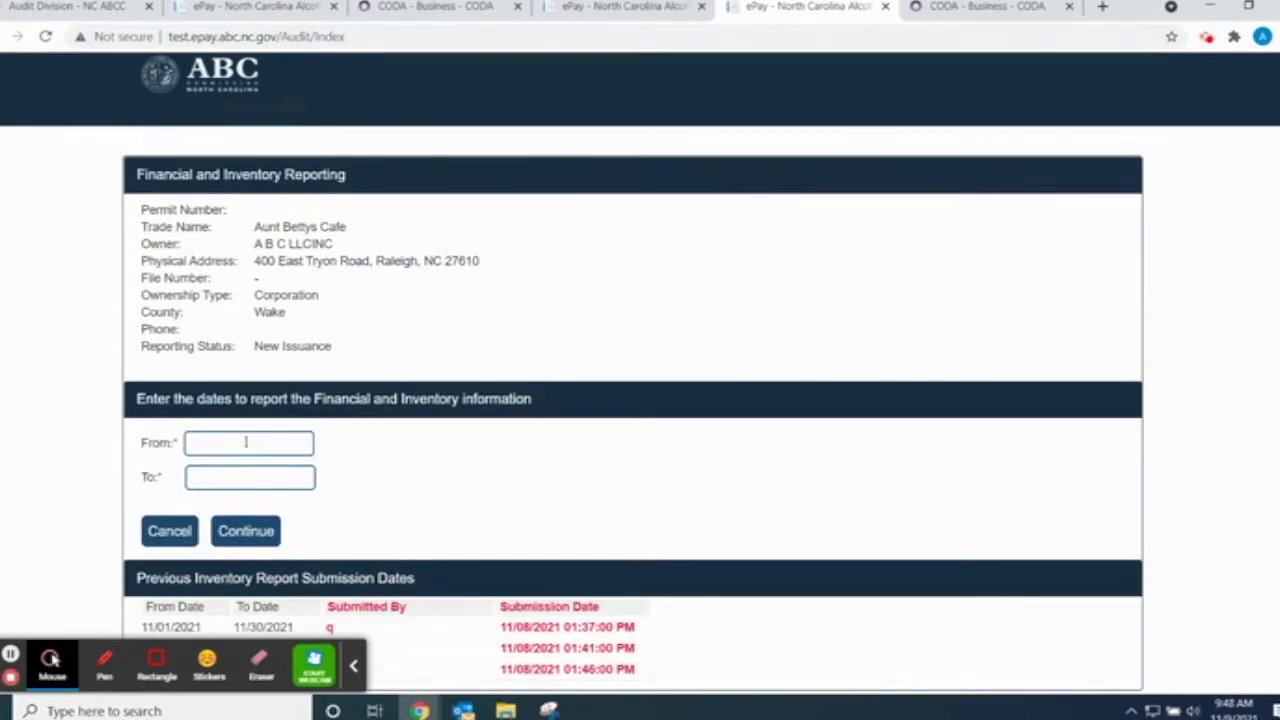
{"action": "left_click", "coordinate": [245, 442]}
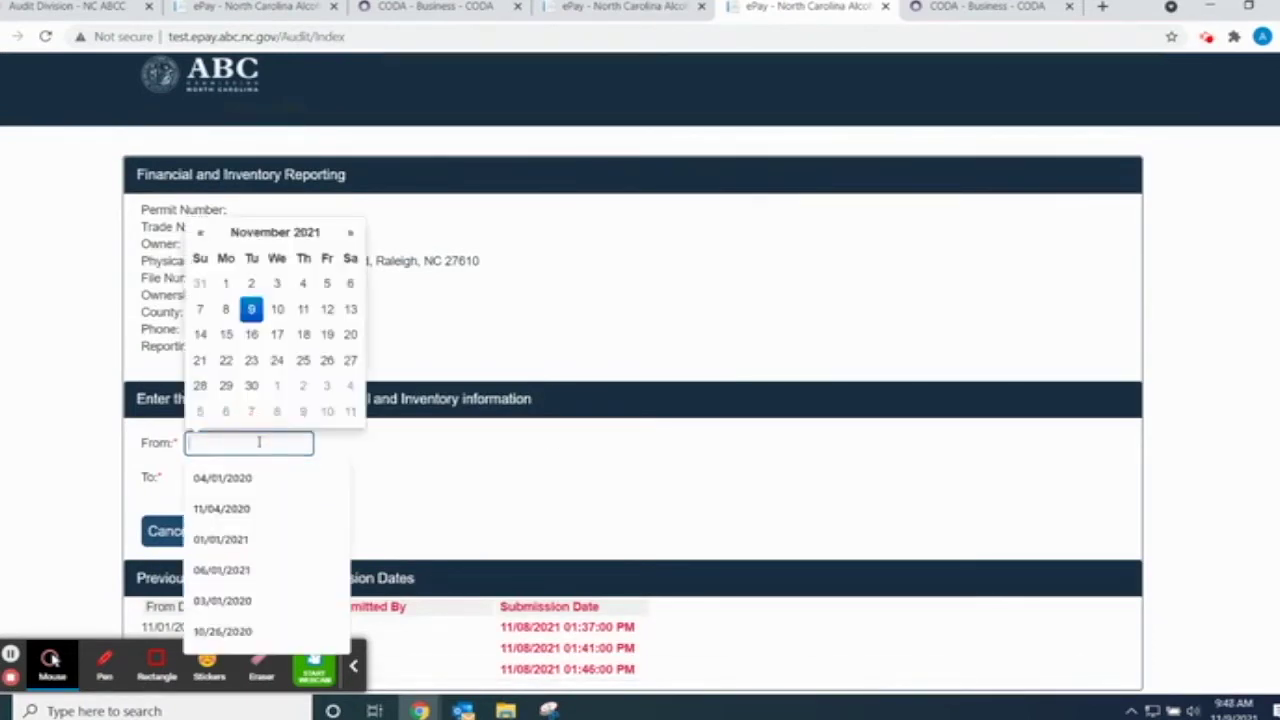
{"action": "left_click", "coordinate": [199, 233]}
{"action": "left_click", "coordinate": [199, 233]}
{"action": "left_click", "coordinate": [199, 233]}
{"action": "left_click", "coordinate": [199, 233]}
{"action": "left_click", "coordinate": [199, 233]}
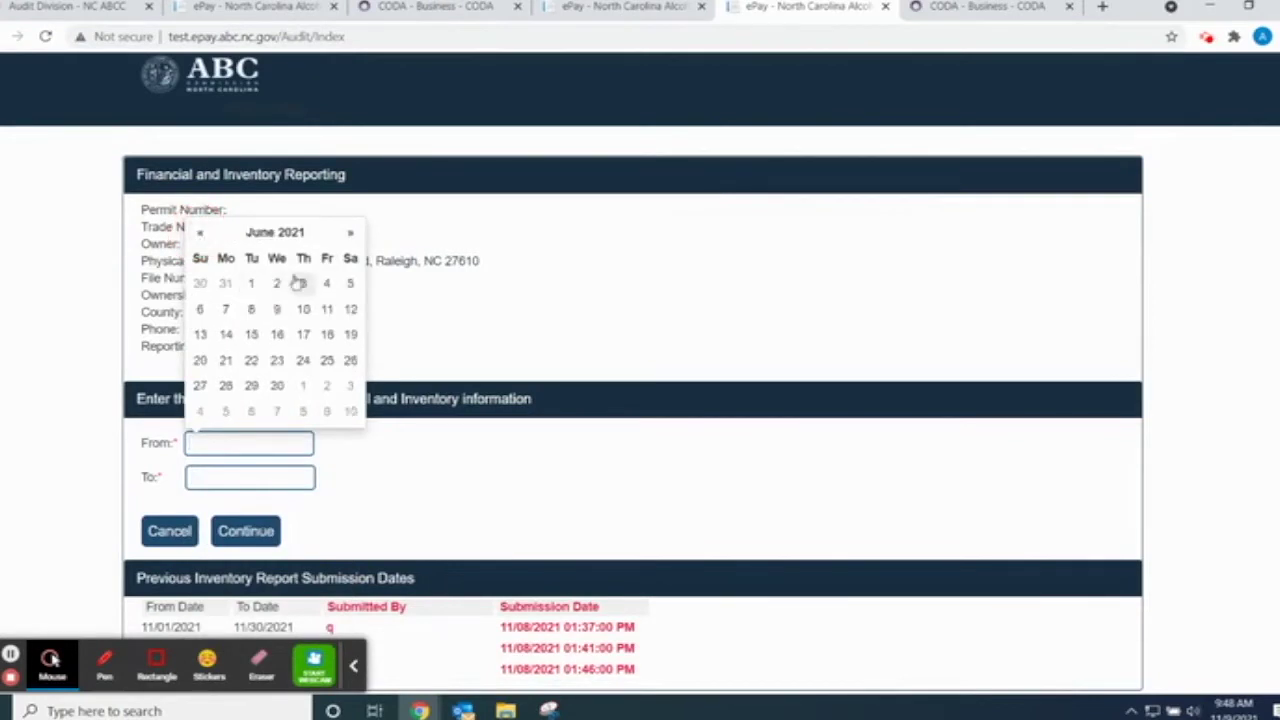
{"action": "left_click", "coordinate": [251, 283]}
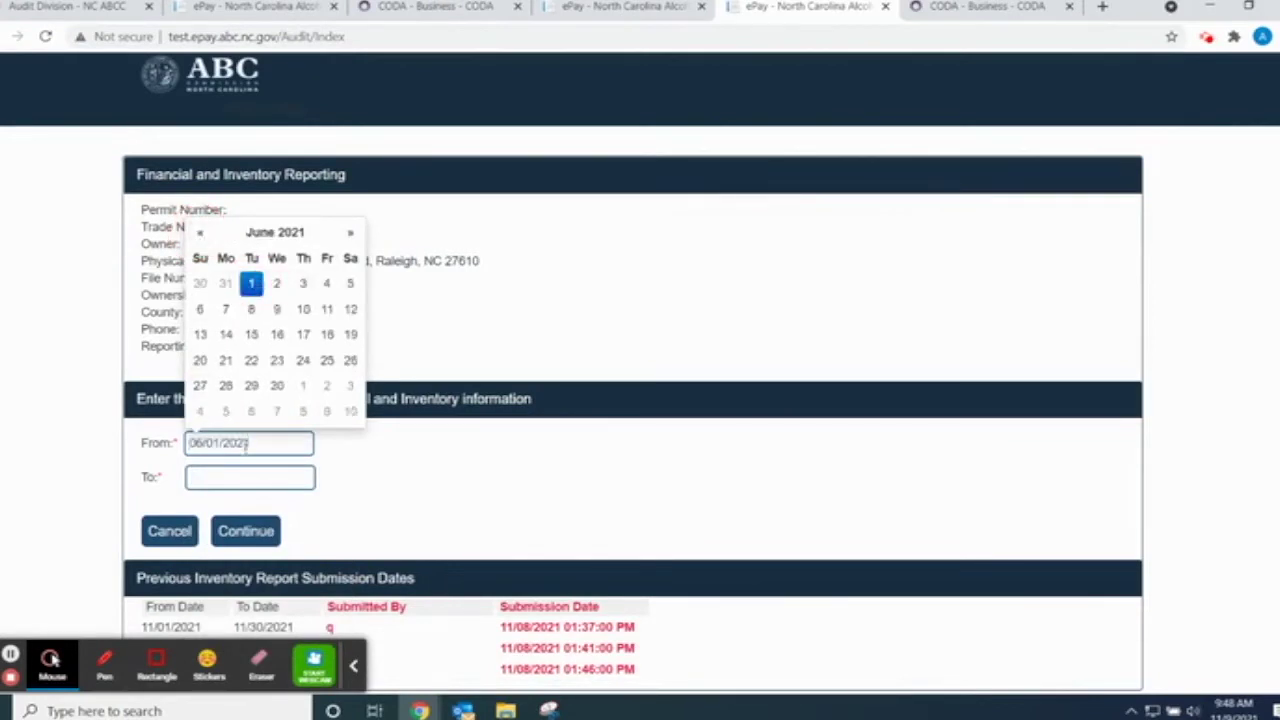
- Set the To date to 06/30/2021 and continue to the June 2021 reporting form
{"action": "left_click", "coordinate": [232, 478]}
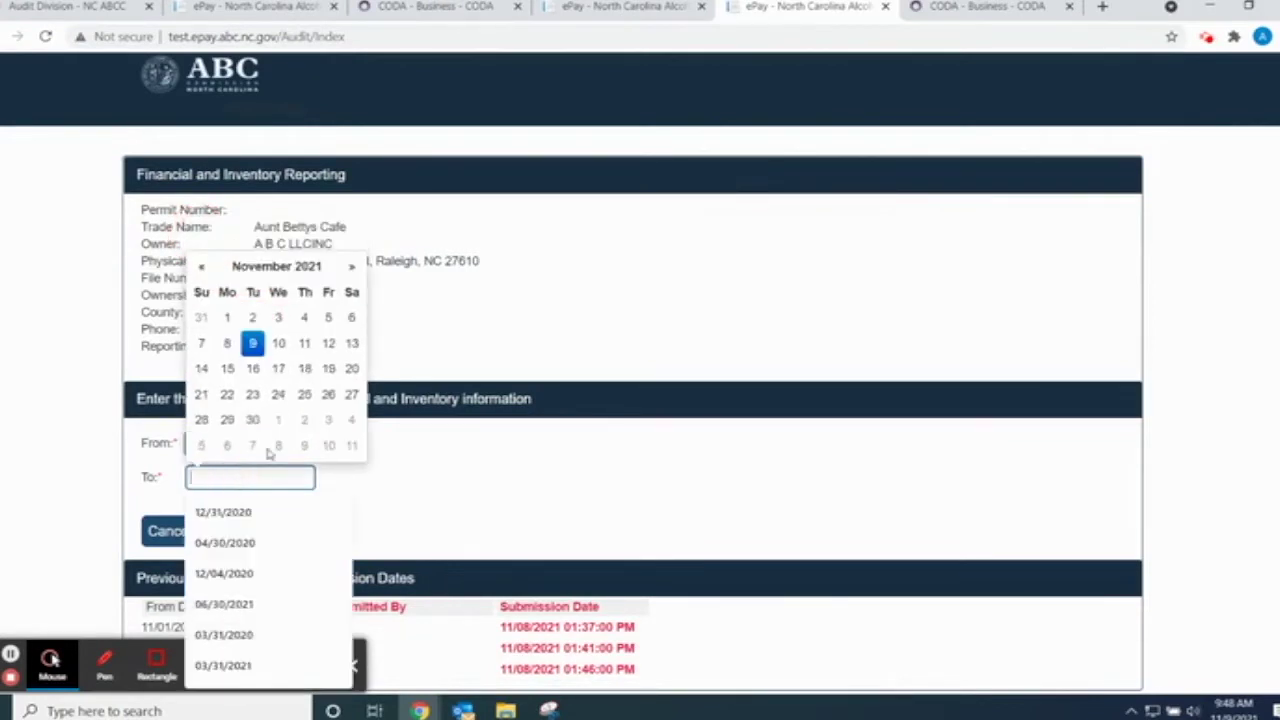
{"action": "left_click", "coordinate": [201, 266]}
{"action": "left_click", "coordinate": [201, 266]}
{"action": "left_click", "coordinate": [201, 266]}
{"action": "left_click", "coordinate": [201, 266]}
{"action": "left_click", "coordinate": [201, 266]}
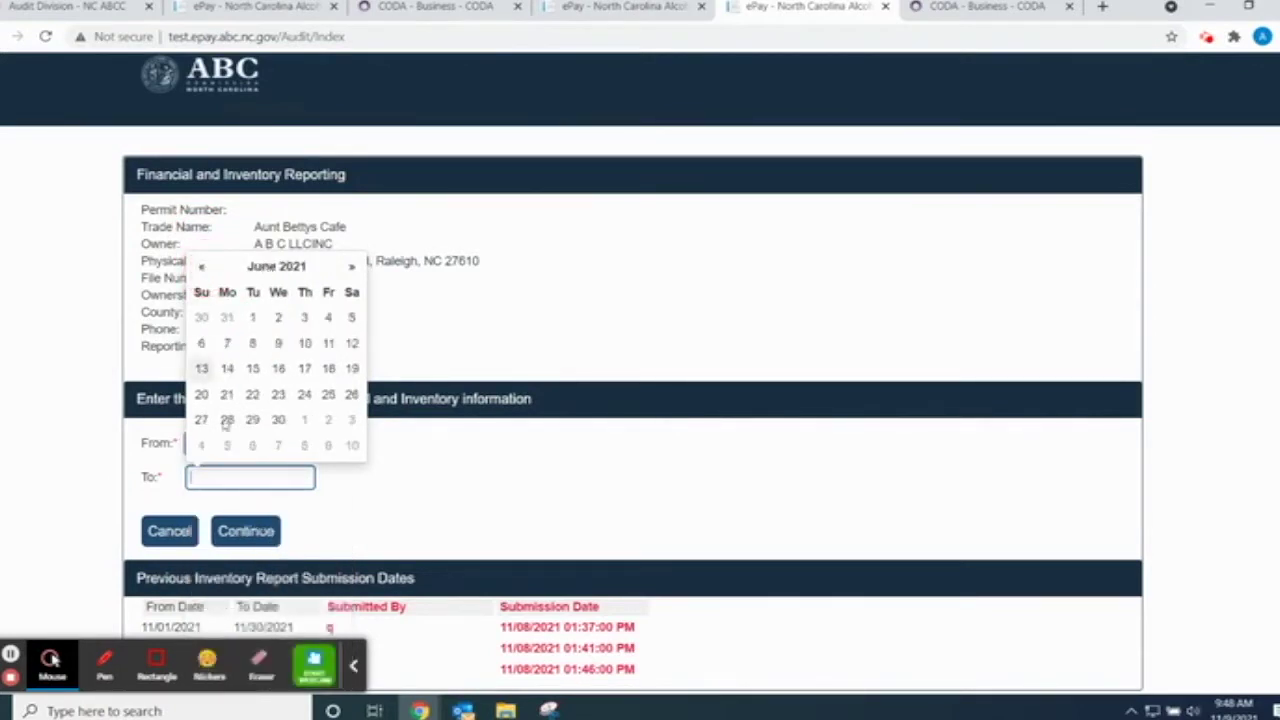
{"action": "left_click", "coordinate": [278, 420]}
{"action": "left_click", "coordinate": [486, 527]}
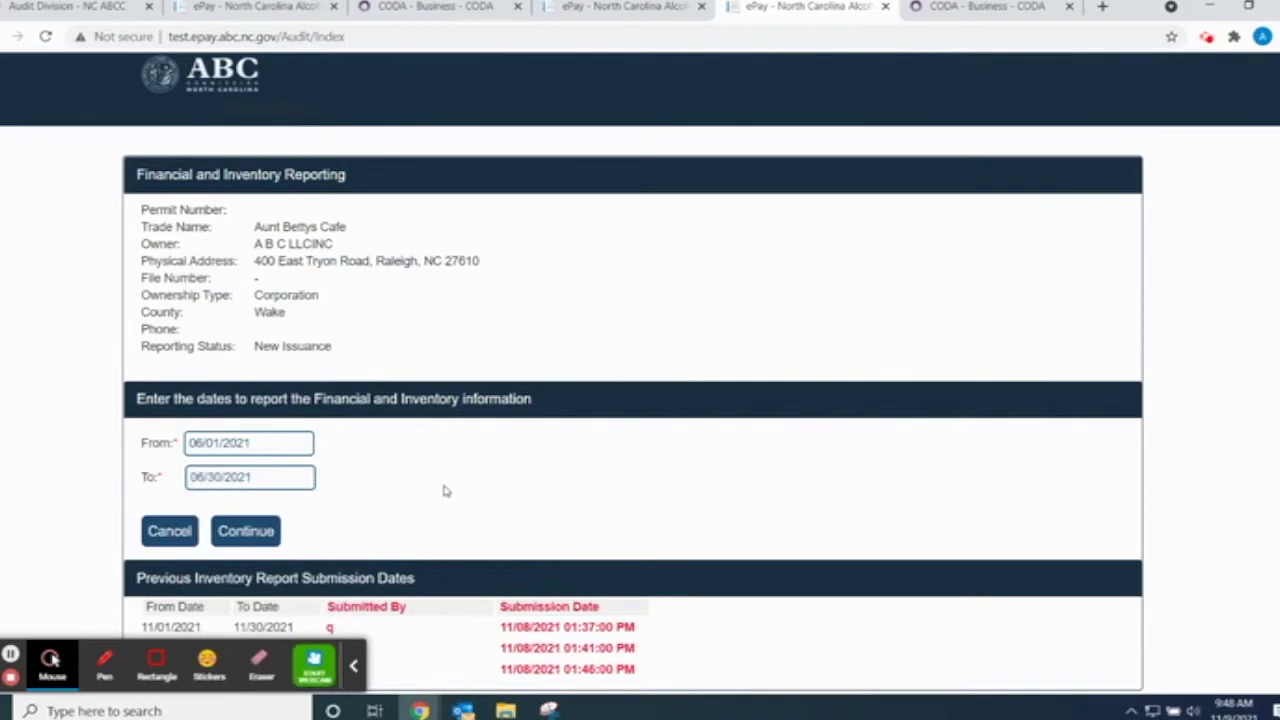
{"action": "left_click", "coordinate": [247, 532]}
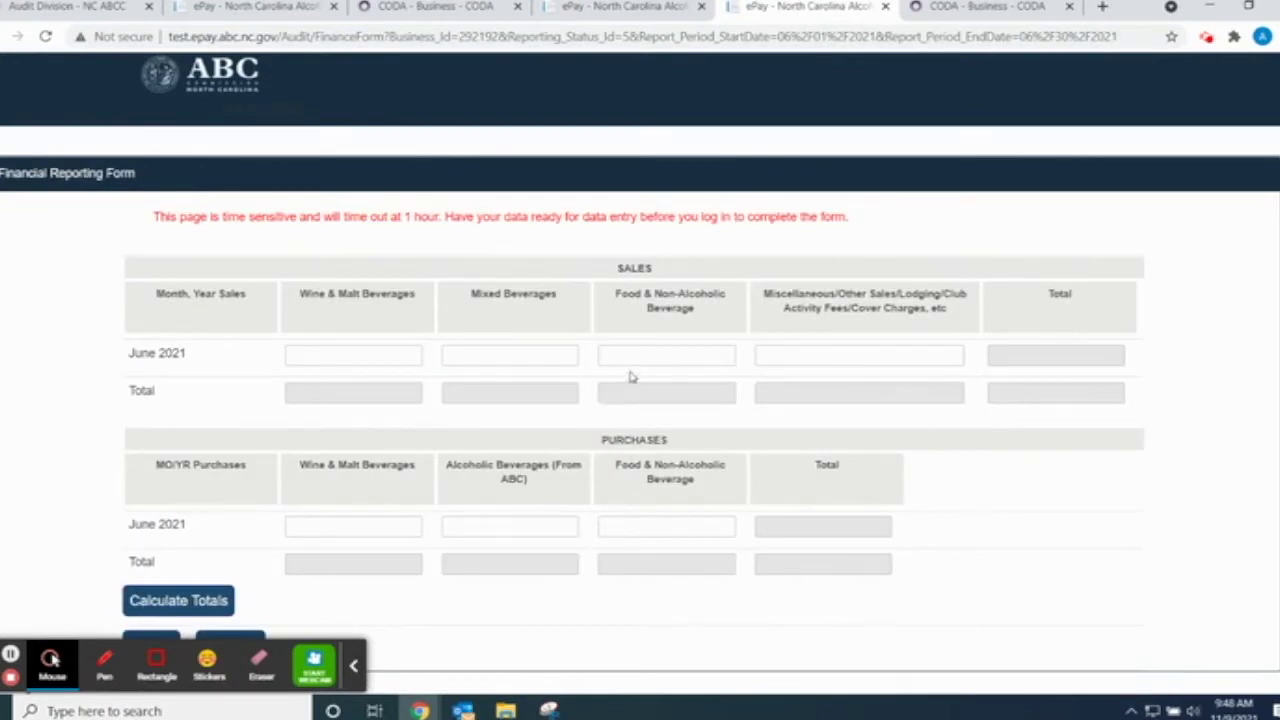
- Adjust the page zoom, then try 1212.40 as Wine & Malt sales and erase it
{"action": "key", "text": "ctrl+plus"}
{"action": "key", "text": "ctrl+plus"}
{"action": "key", "text": "ctrl+minus"}
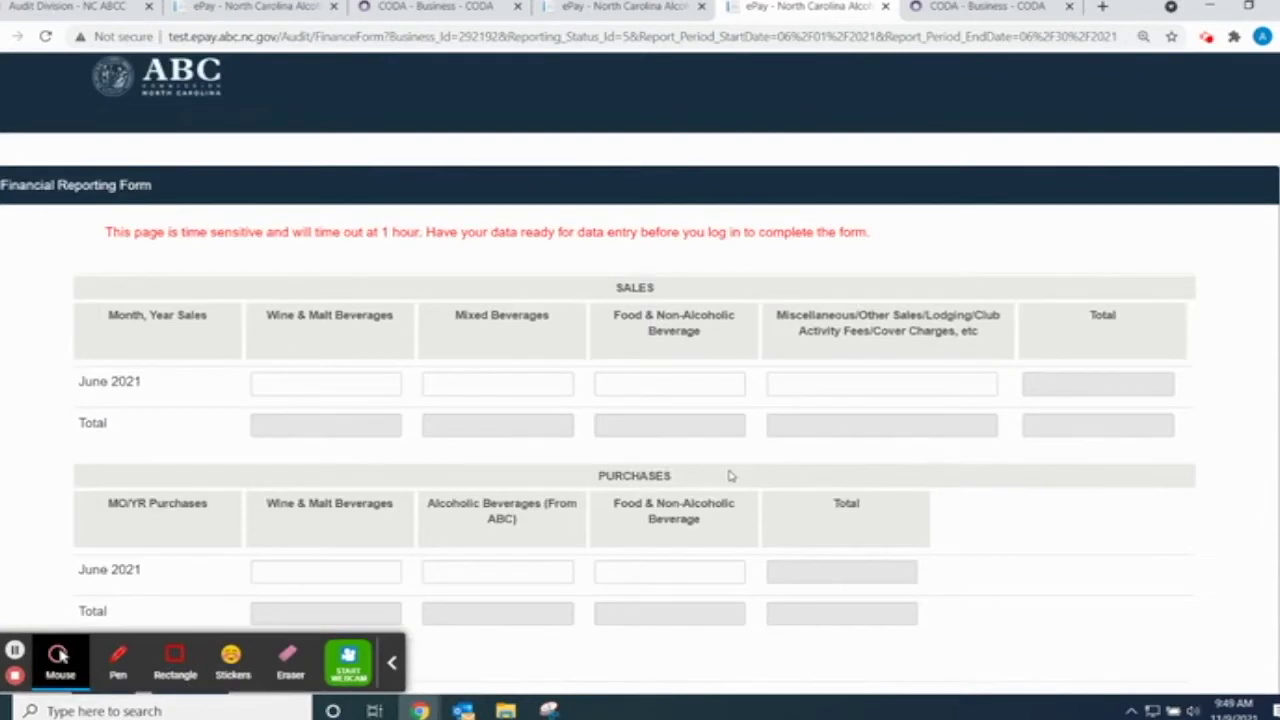
{"action": "left_click_drag", "start_coordinate": [392, 321], "coordinate": [244, 315]}
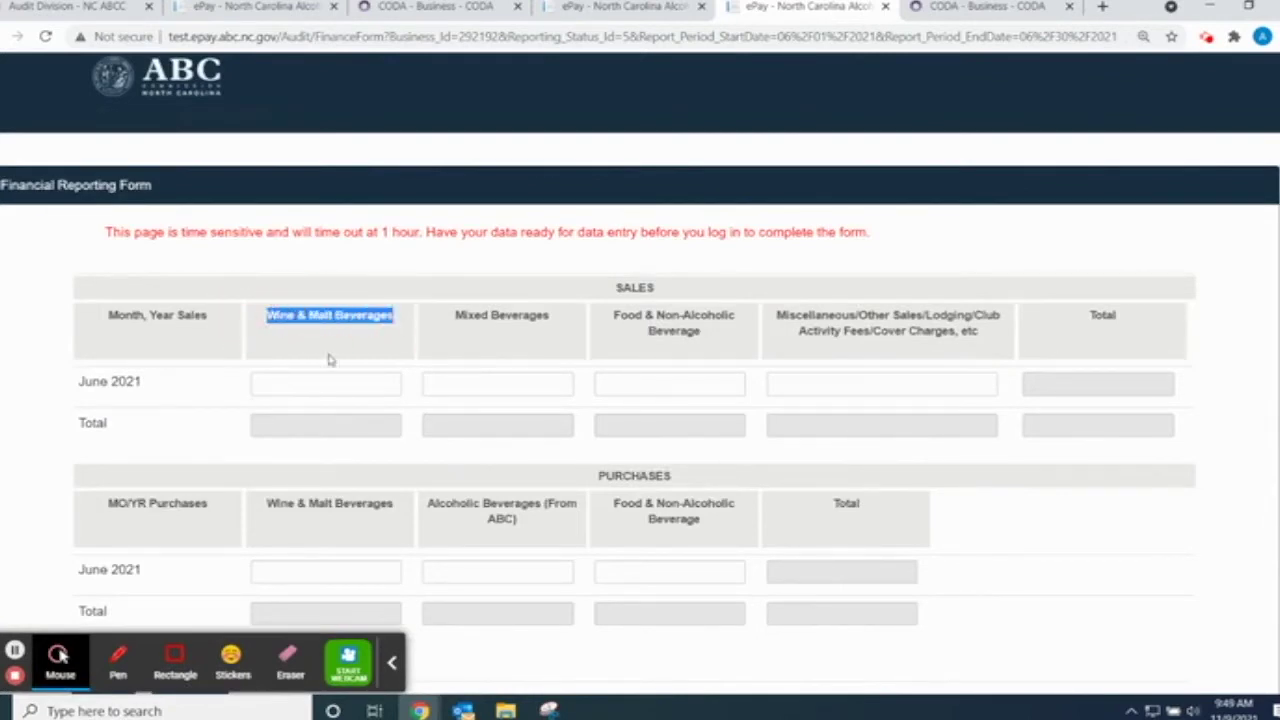
{"action": "left_click", "coordinate": [425, 380]}
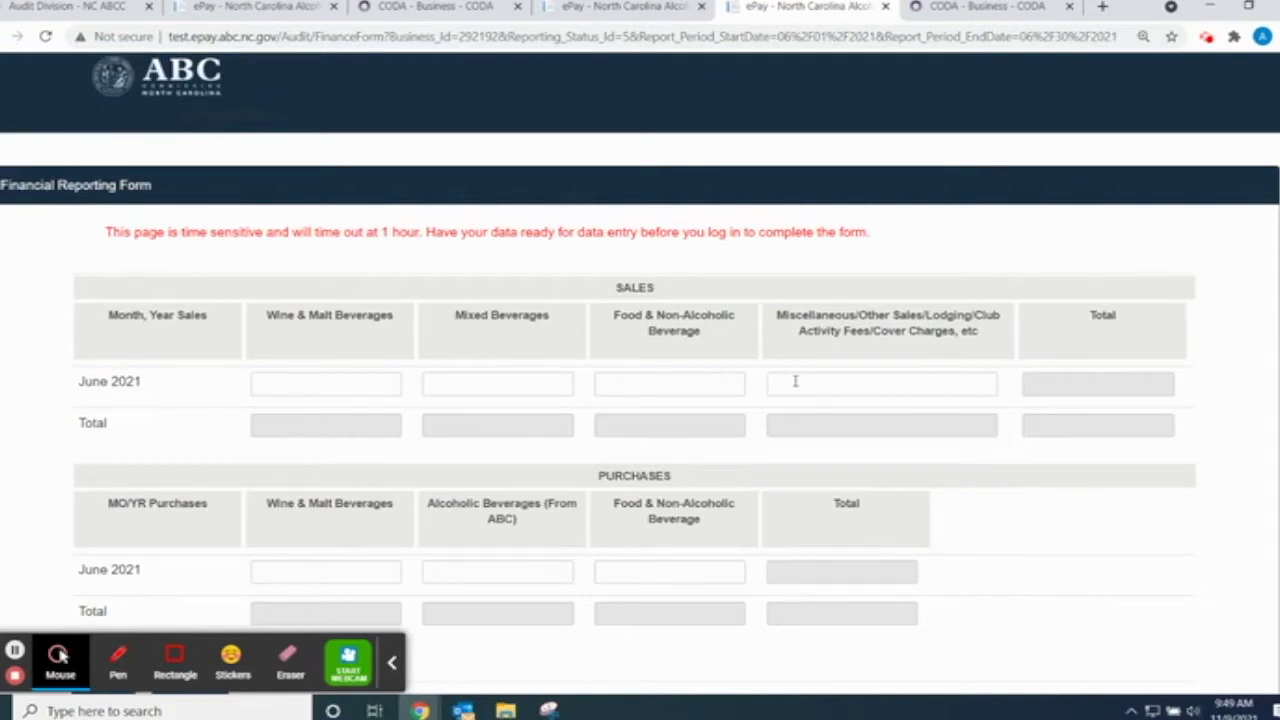
{"action": "left_click", "coordinate": [279, 385]}
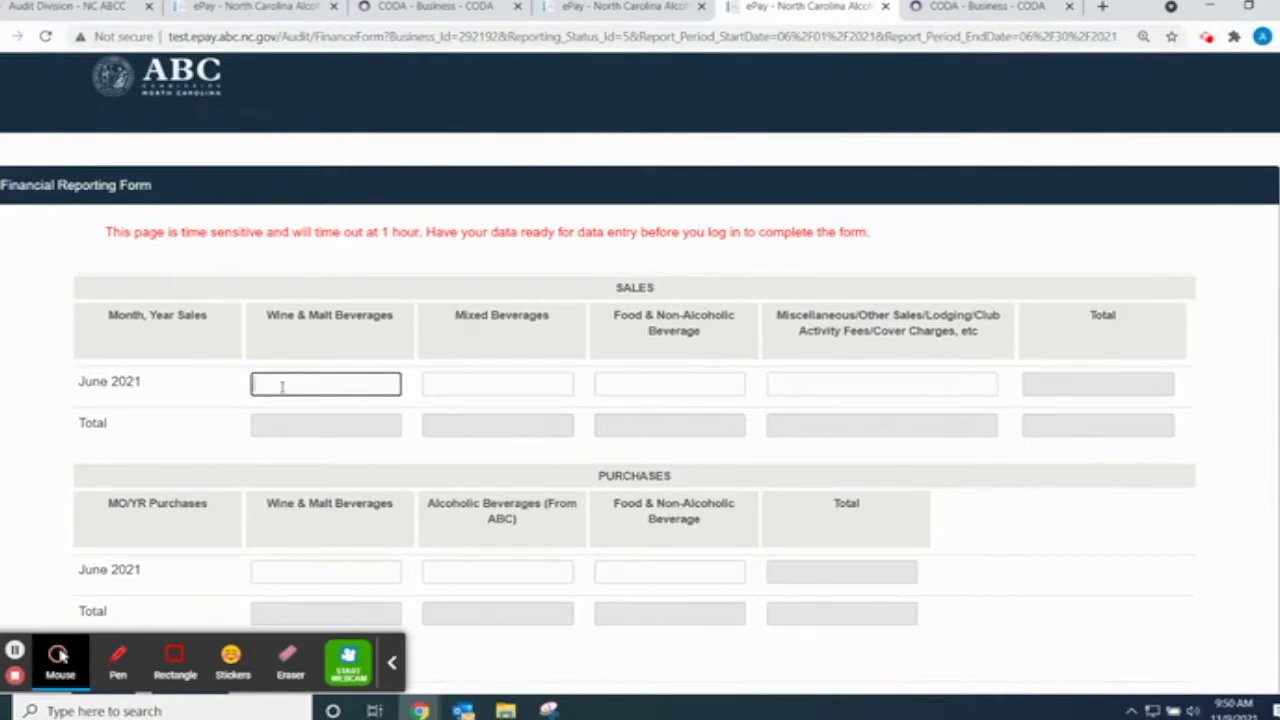
{"action": "type", "text": "1212.40"}
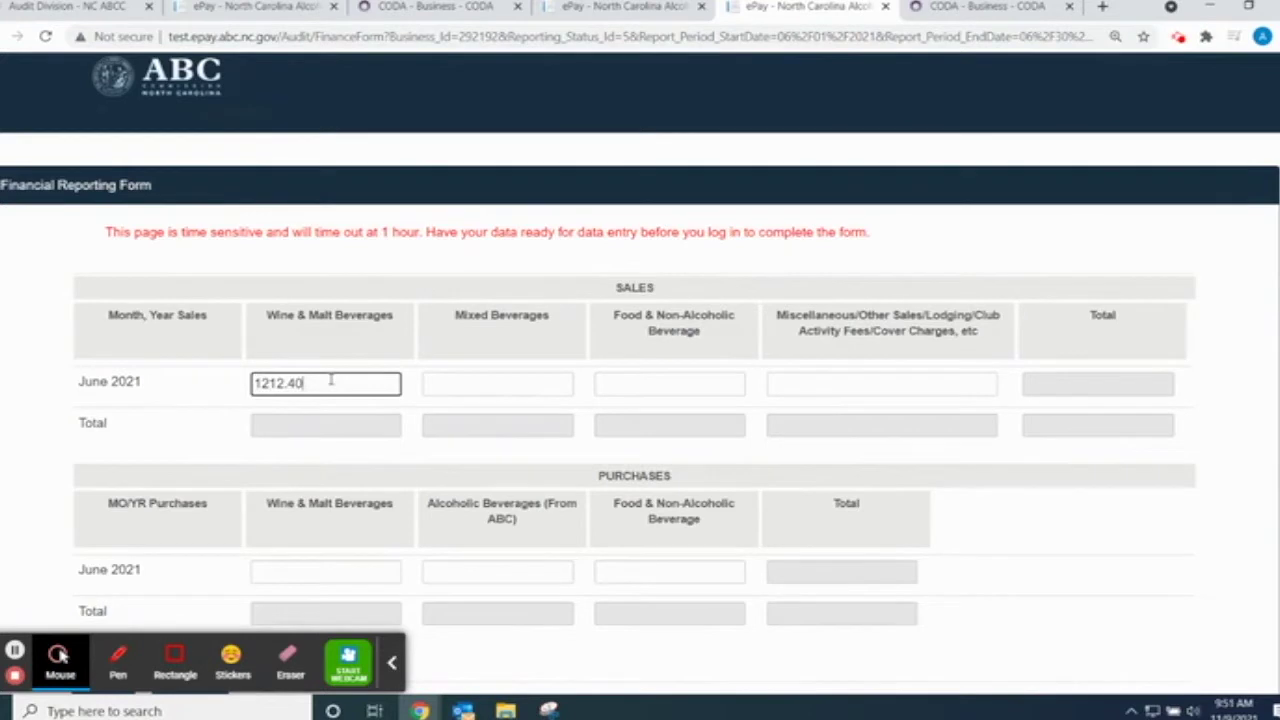
{"action": "key", "text": "BackSpace"}
{"action": "key", "text": "BackSpace"}
{"action": "key", "text": "BackSpace"}
{"action": "key", "text": "BackSpace"}
{"action": "key", "text": "BackSpace"}
{"action": "key", "text": "BackSpace"}
{"action": "key", "text": "BackSpace"}
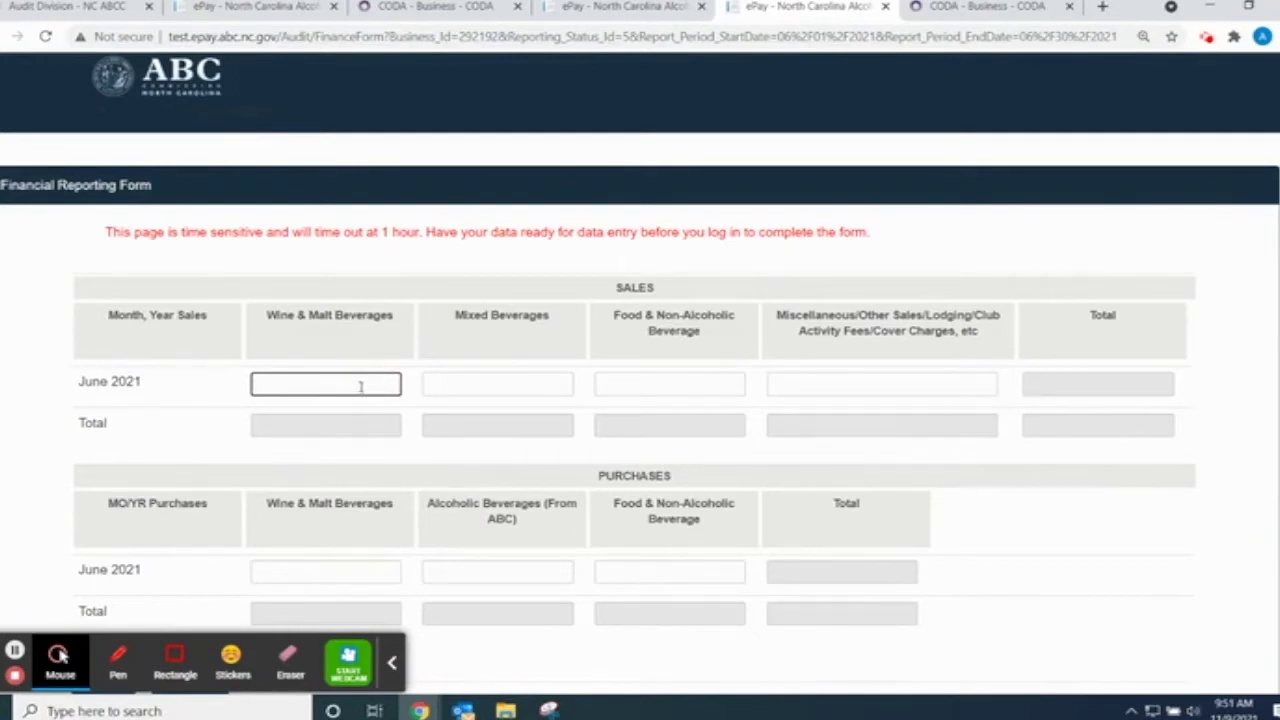
- Enter June sales of 20 wine and malt, 30 mixed, 40 food and 10 miscellaneous
{"action": "type", "text": "20"}
{"action": "key", "text": "Tab"}
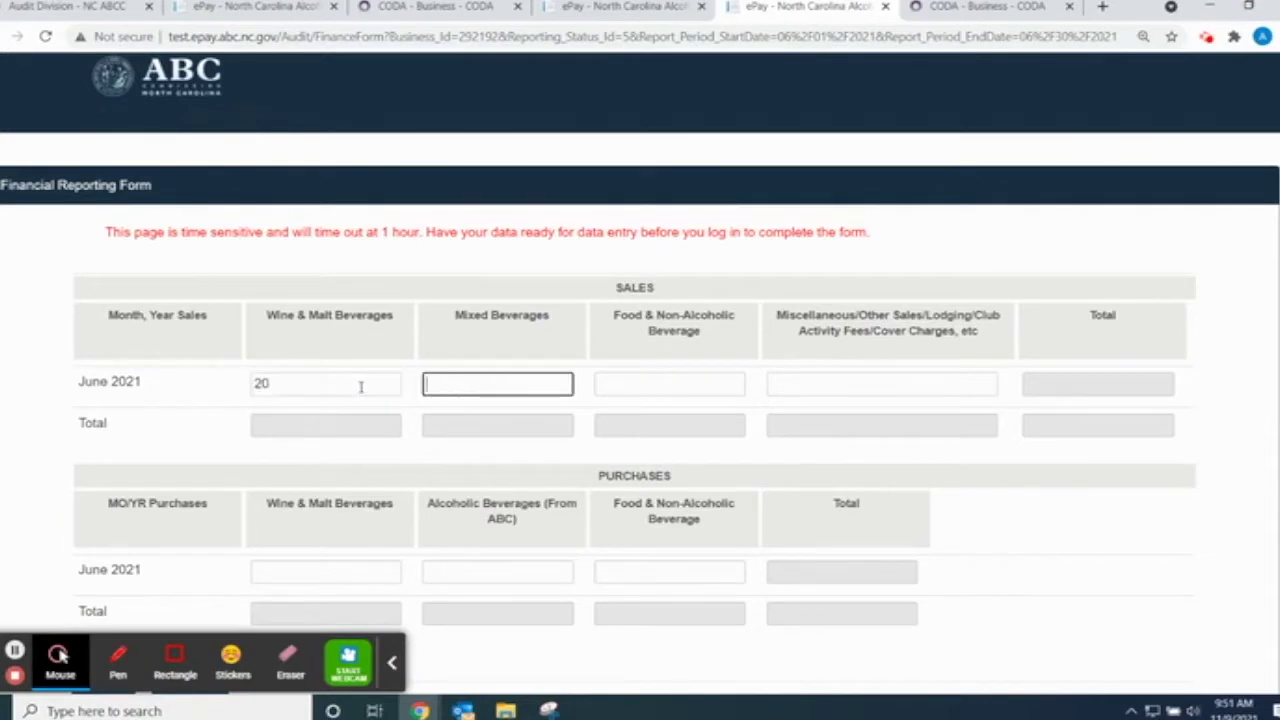
{"action": "type", "text": "30"}
{"action": "key", "text": "Tab"}
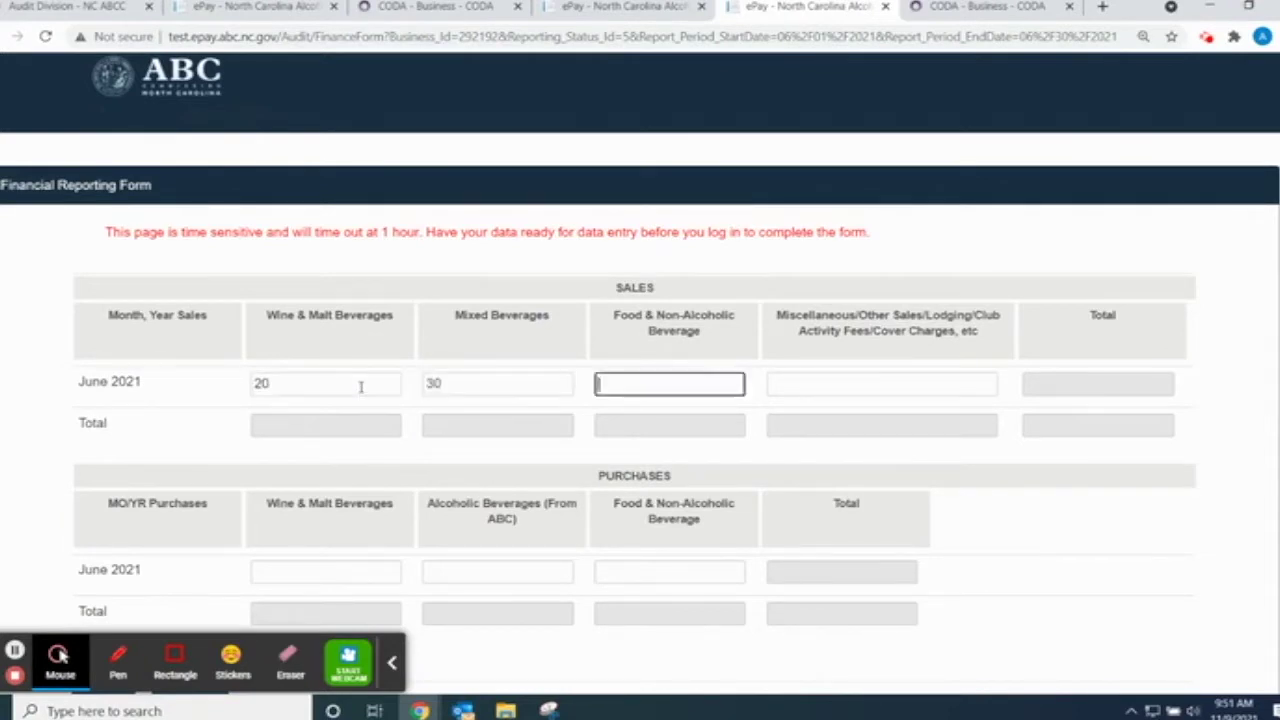
{"action": "type", "text": "40"}
{"action": "key", "text": "Tab"}
{"action": "type", "text": "10"}
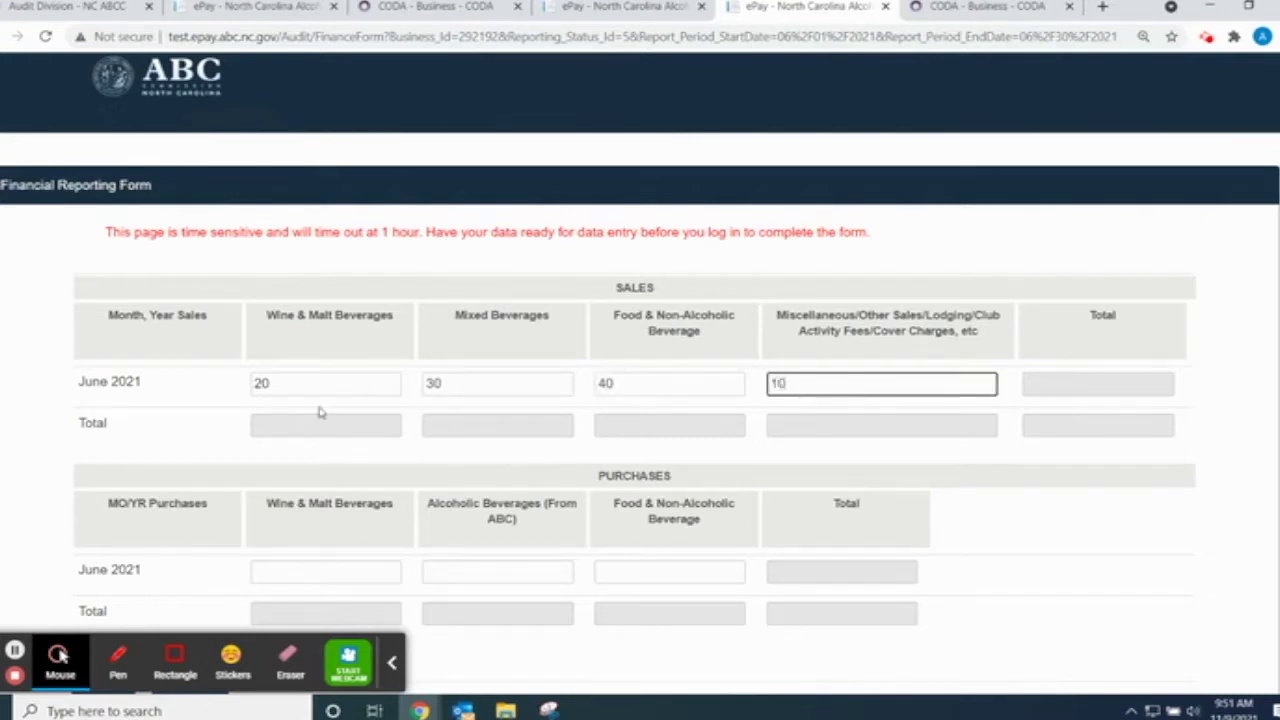
- Enter 2003.43 as June 2021 Wine & Malt purchases and continue to the Liquor Inventory form
{"action": "left_click", "coordinate": [1013, 518]}
{"action": "scroll", "coordinate": [806, 517], "scroll_direction": "down", "scroll_amount": 3}
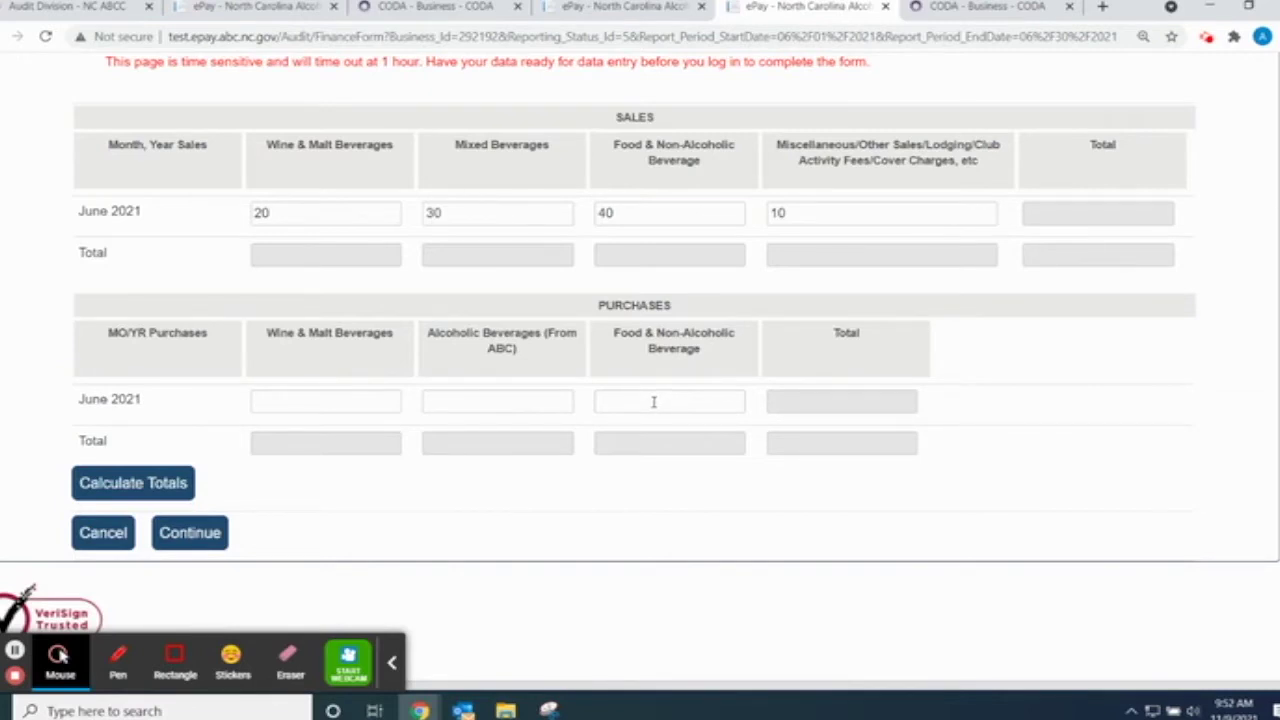
{"action": "left_click", "coordinate": [310, 405]}
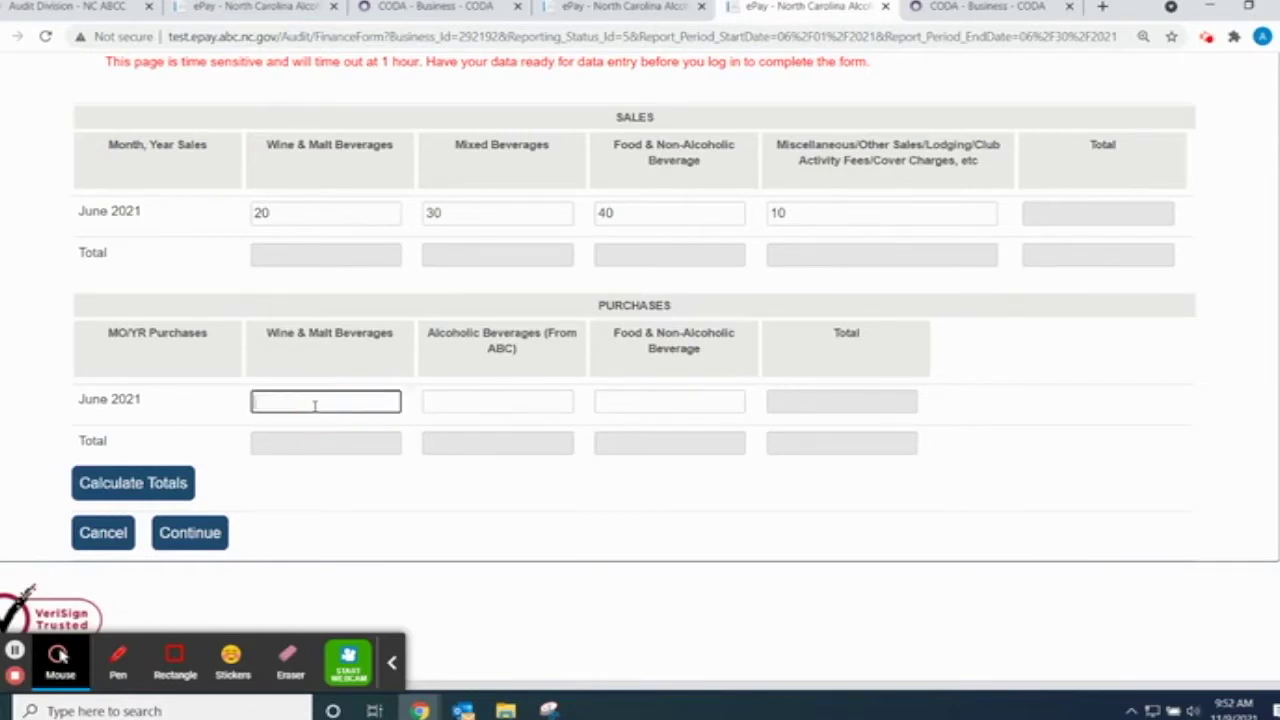
{"action": "type", "text": "2003.43"}
{"action": "left_click", "coordinate": [213, 536]}
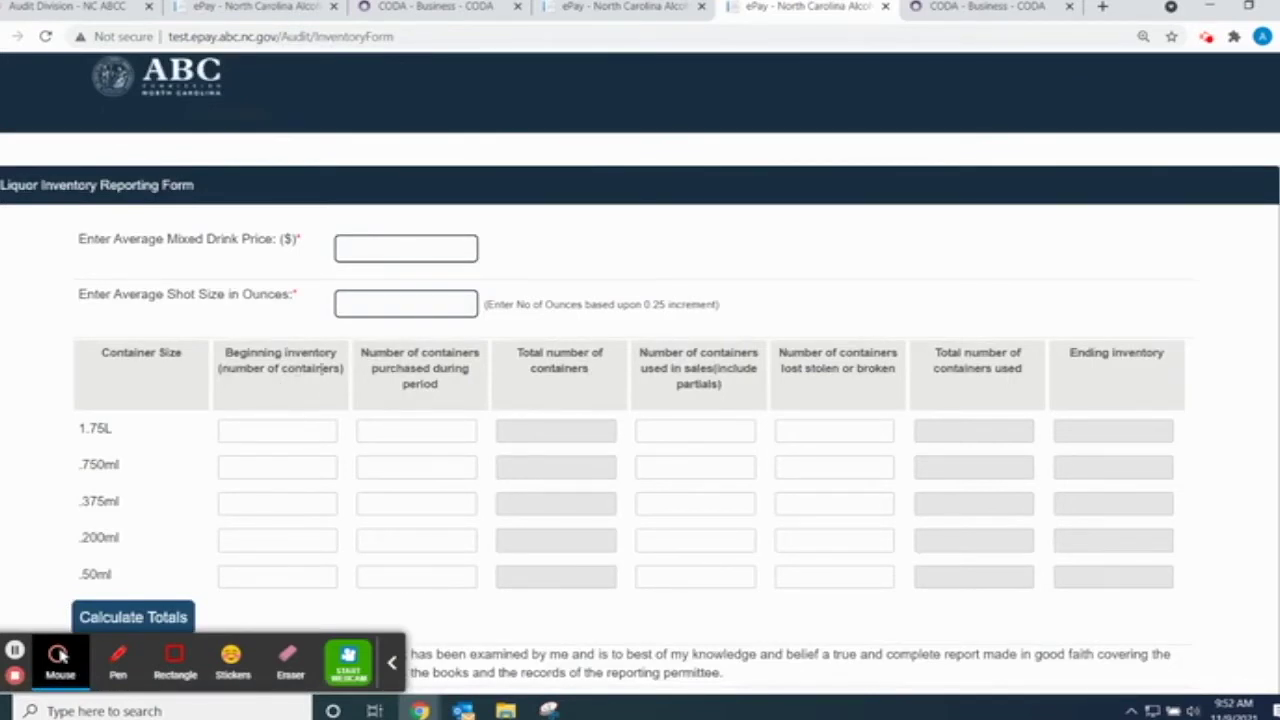
- Enter 6.5 as the average mixed drink price and 1.25 as the average shot size
{"action": "left_click", "coordinate": [380, 249]}
{"action": "type", "text": "6.5"}
{"action": "left_click", "coordinate": [399, 305]}
{"action": "type", "text": "1.25"}
{"action": "scroll", "coordinate": [152, 478], "scroll_direction": "down", "scroll_amount": 3}
{"action": "scroll", "coordinate": [152, 481], "scroll_direction": "up", "scroll_amount": 2}
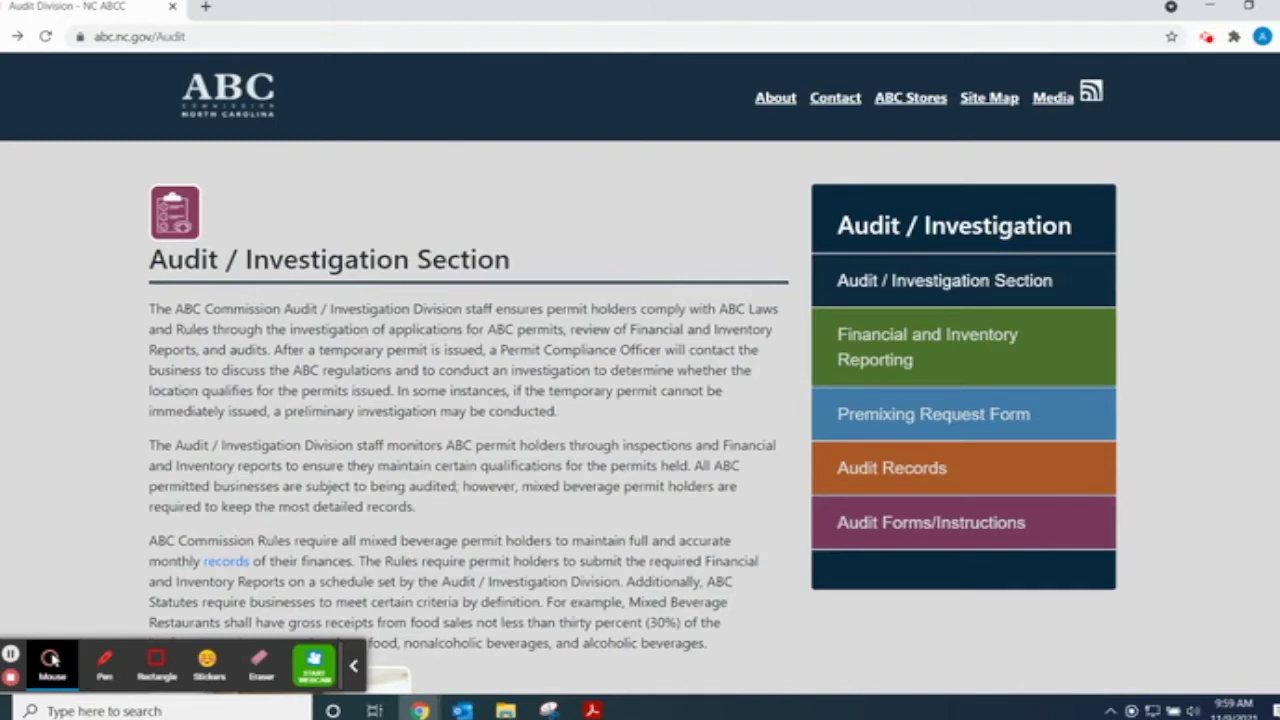
{"action": "left_click", "coordinate": [592, 710]}
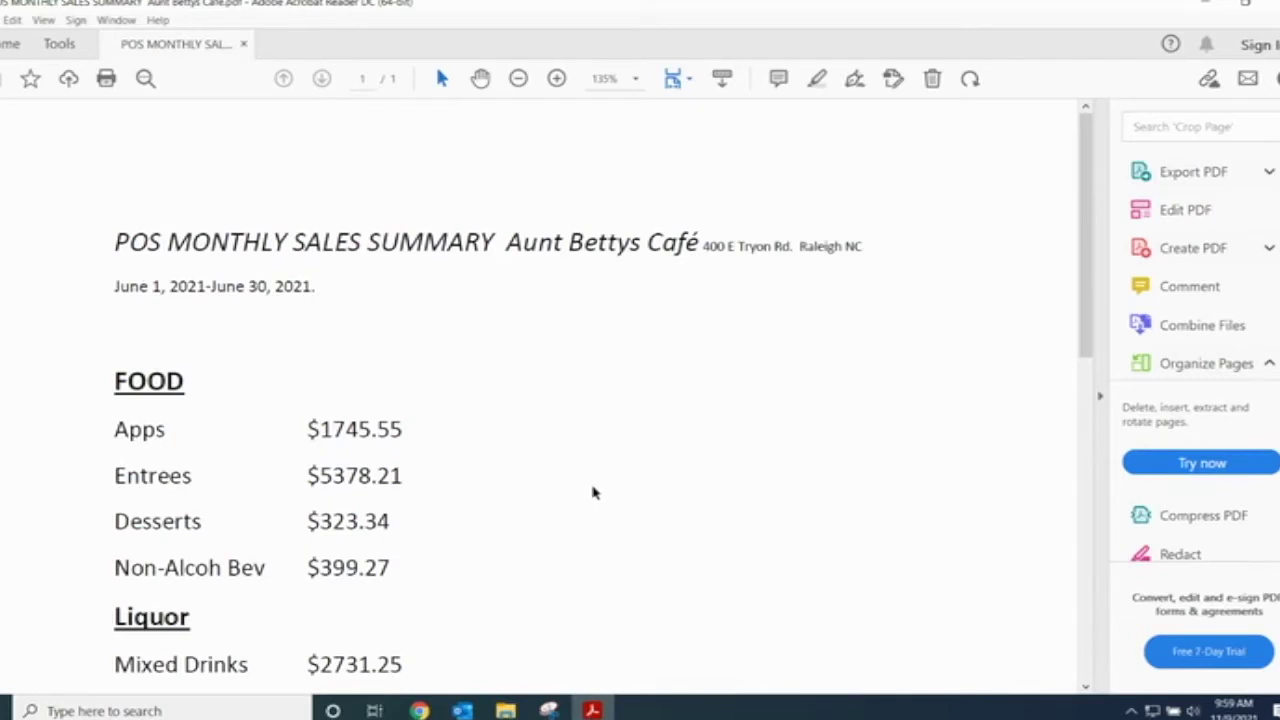
{"action": "scroll", "coordinate": [594, 491], "scroll_direction": "down", "scroll_amount": 3}
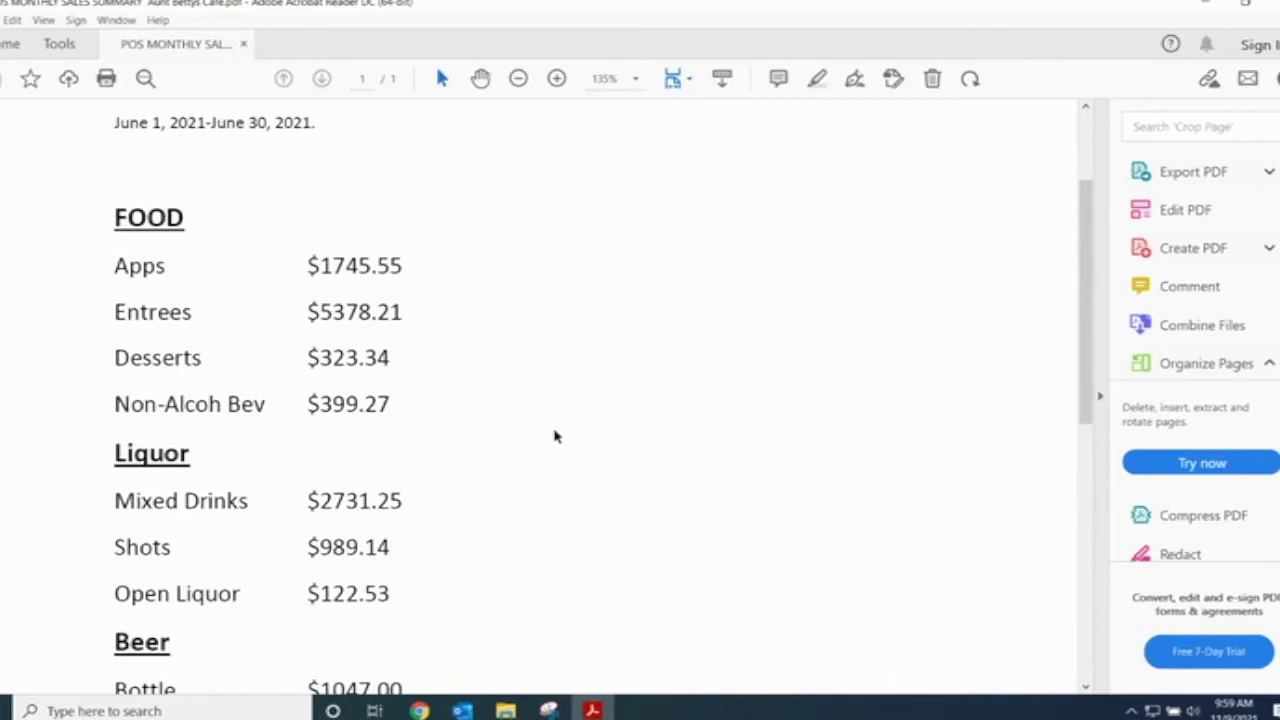
{"action": "scroll", "coordinate": [556, 436], "scroll_direction": "down", "scroll_amount": 3}
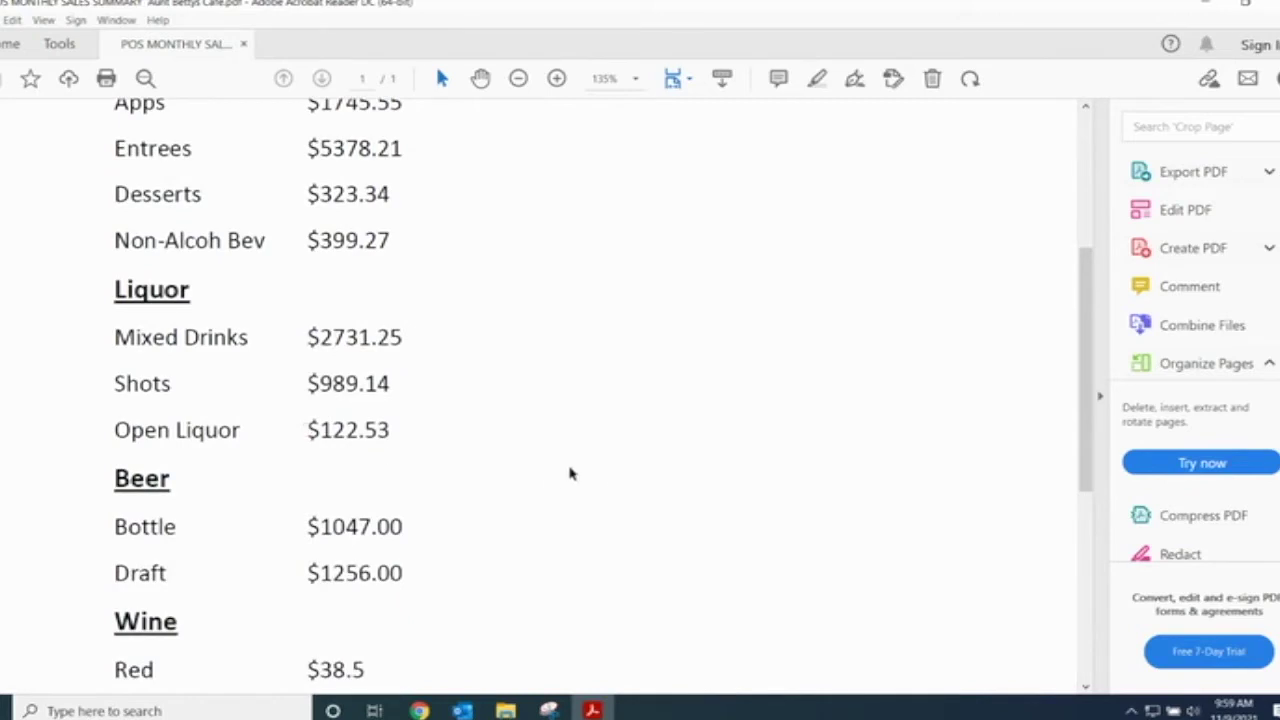
{"action": "scroll", "coordinate": [563, 477], "scroll_direction": "down", "scroll_amount": 2}
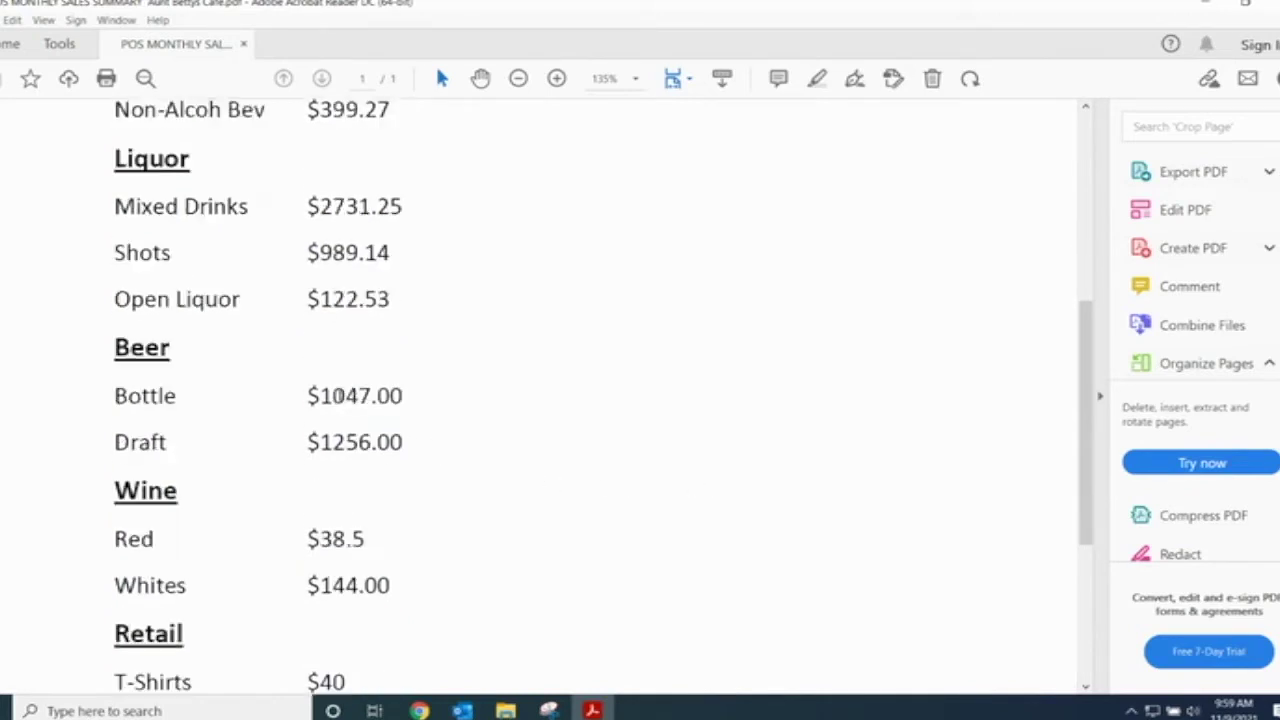
{"action": "scroll", "coordinate": [557, 512], "scroll_direction": "down", "scroll_amount": 2}
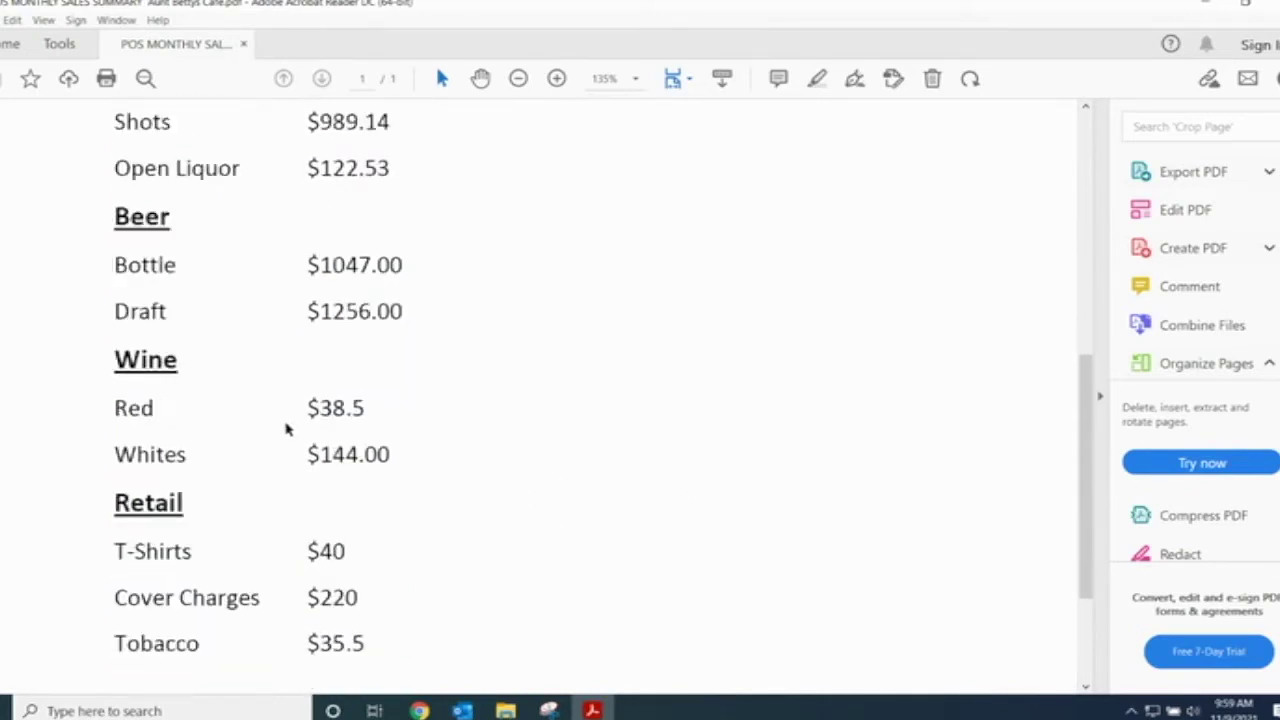
{"action": "scroll", "coordinate": [591, 494], "scroll_direction": "down", "scroll_amount": 2}
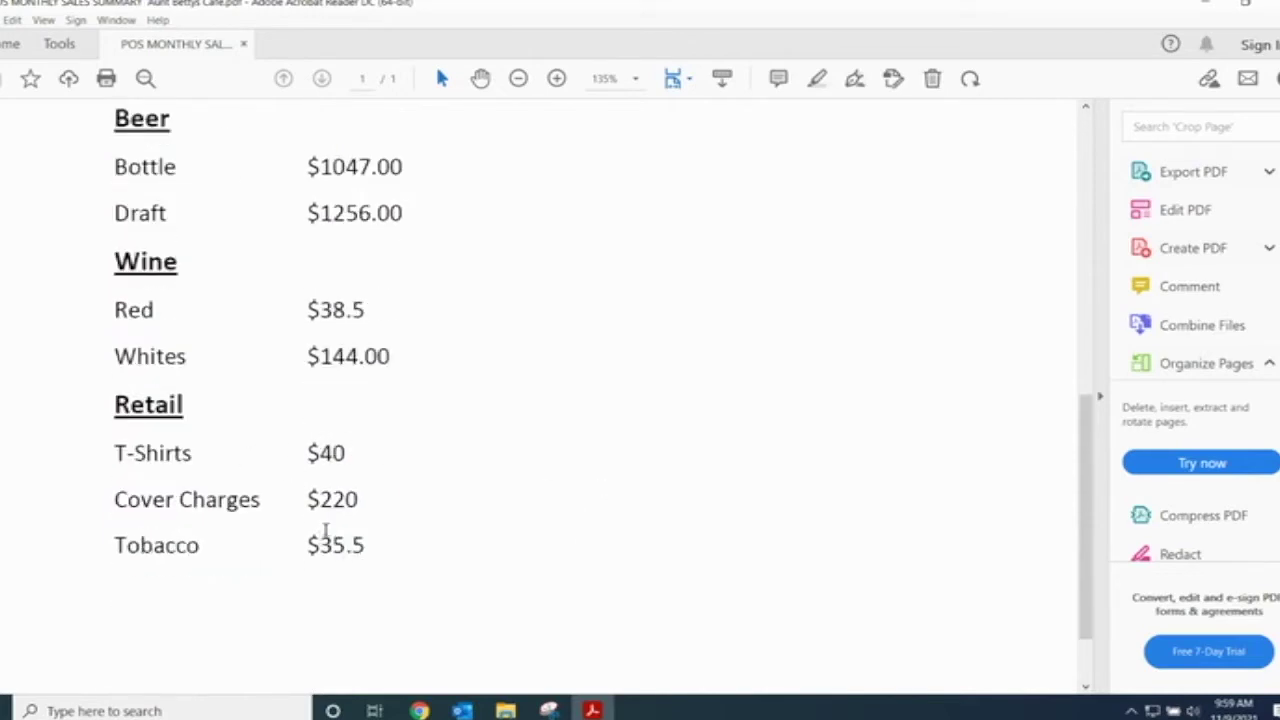
{"action": "scroll", "coordinate": [472, 572], "scroll_direction": "down", "scroll_amount": 1}
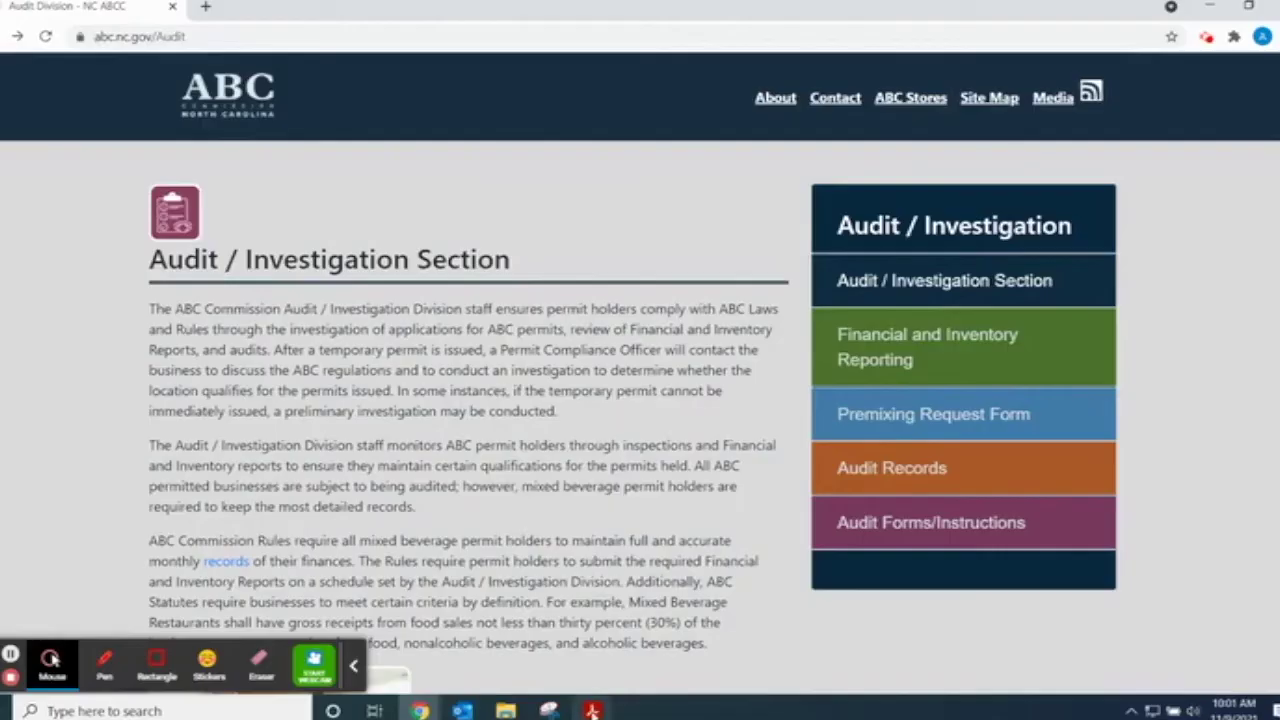
{"action": "left_click", "coordinate": [592, 710]}
{"action": "left_click", "coordinate": [526, 669]}
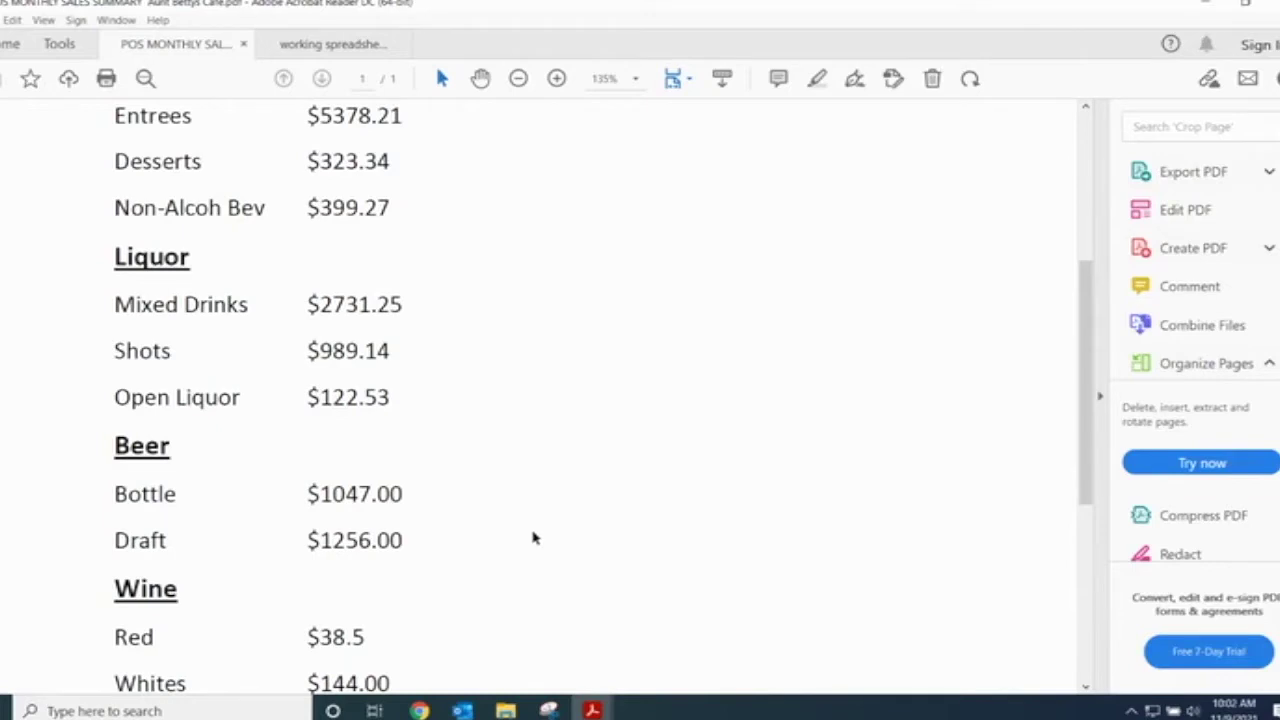
{"action": "mouse_move", "coordinate": [592, 708]}
{"action": "left_click", "coordinate": [668, 655]}
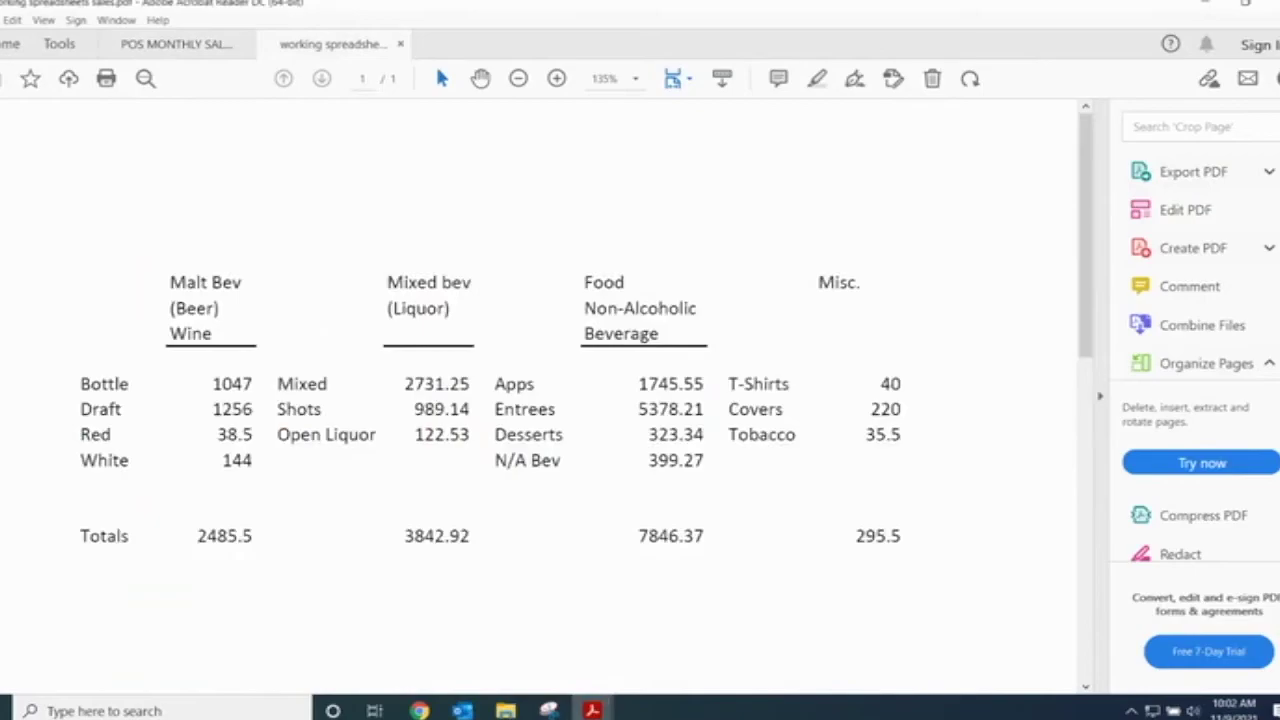
{"action": "mouse_move", "coordinate": [592, 708]}
{"action": "left_click", "coordinate": [503, 686]}
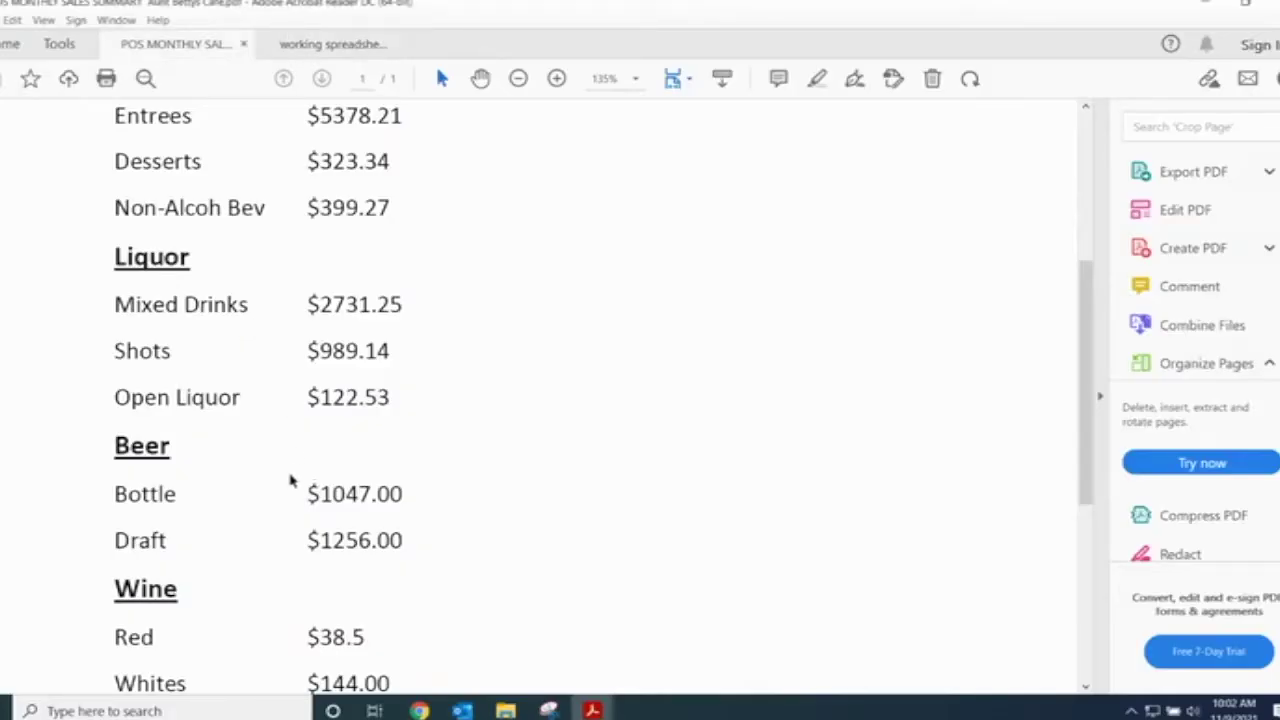
{"action": "scroll", "coordinate": [389, 374], "scroll_direction": "down", "scroll_amount": 2}
{"action": "left_click_drag", "start_coordinate": [392, 395], "coordinate": [340, 542]}
{"action": "left_click", "coordinate": [413, 586]}
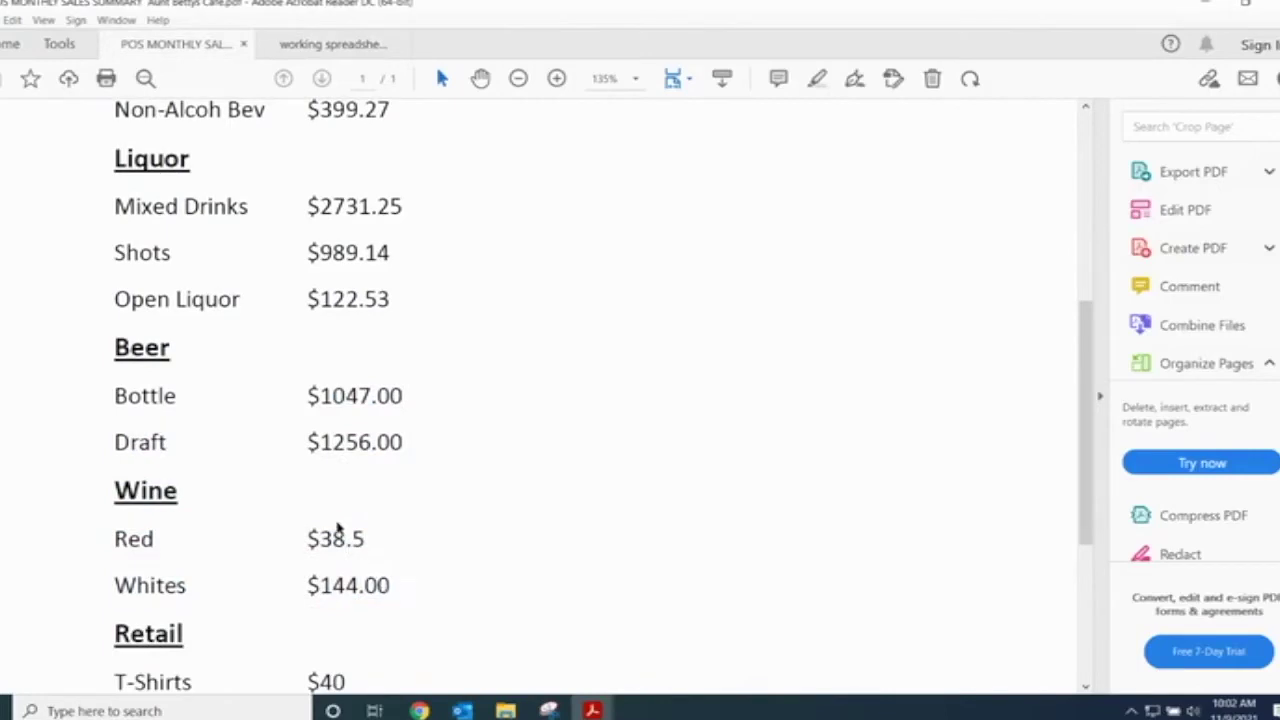
{"action": "left_click_drag", "start_coordinate": [395, 585], "coordinate": [320, 398]}
{"action": "left_click", "coordinate": [390, 585]}
{"action": "mouse_move", "coordinate": [592, 710]}
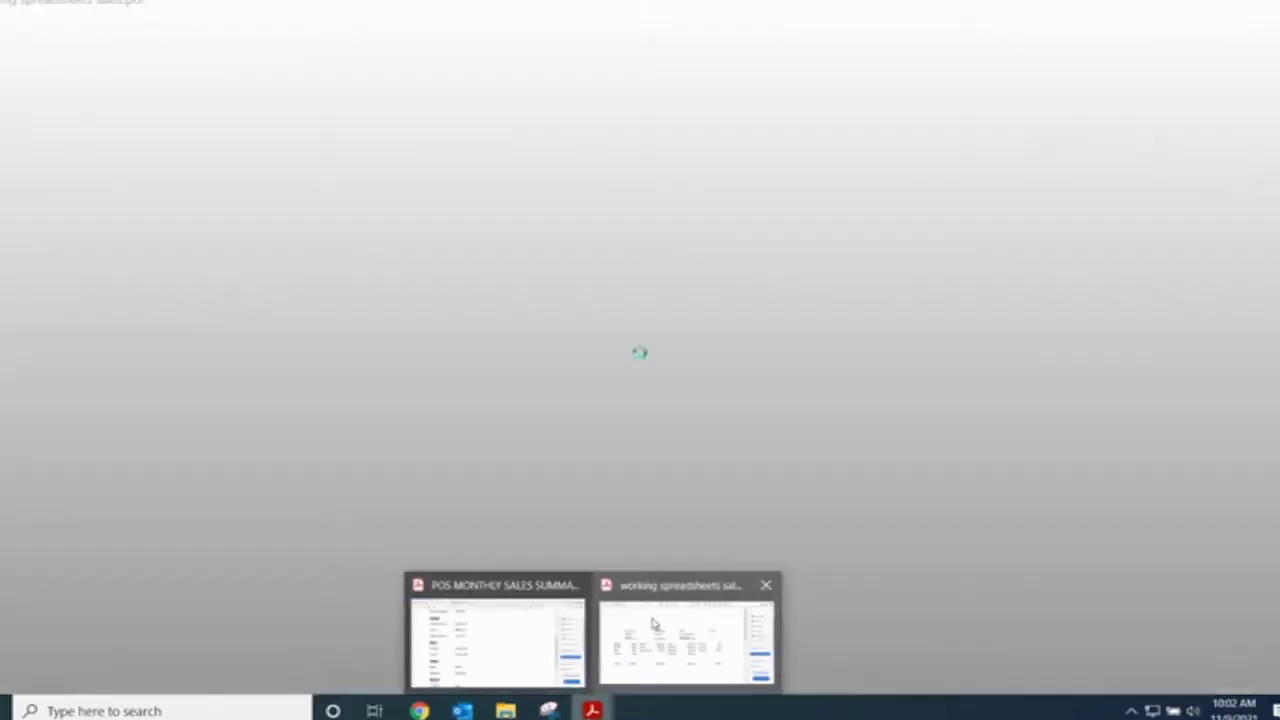
{"action": "left_click", "coordinate": [683, 634]}
{"action": "left_click_drag", "start_coordinate": [262, 536], "coordinate": [197, 537]}
{"action": "left_click", "coordinate": [268, 632]}
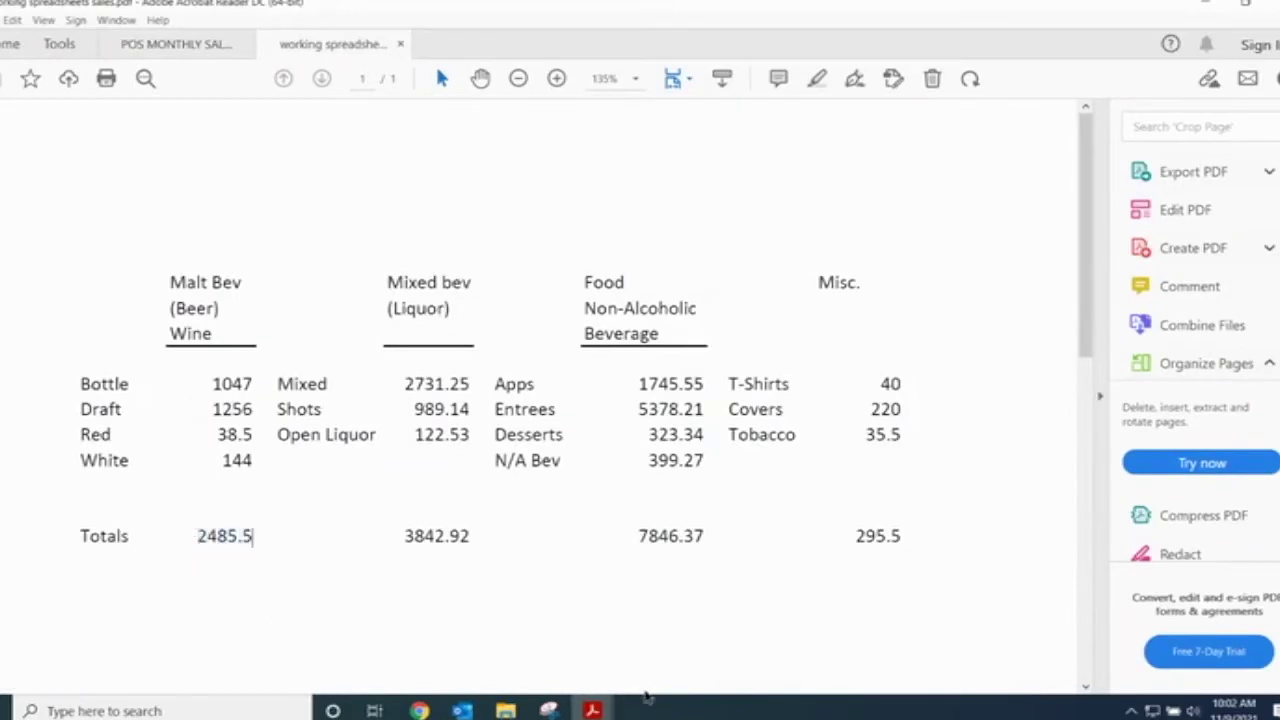
{"action": "mouse_move", "coordinate": [592, 710]}
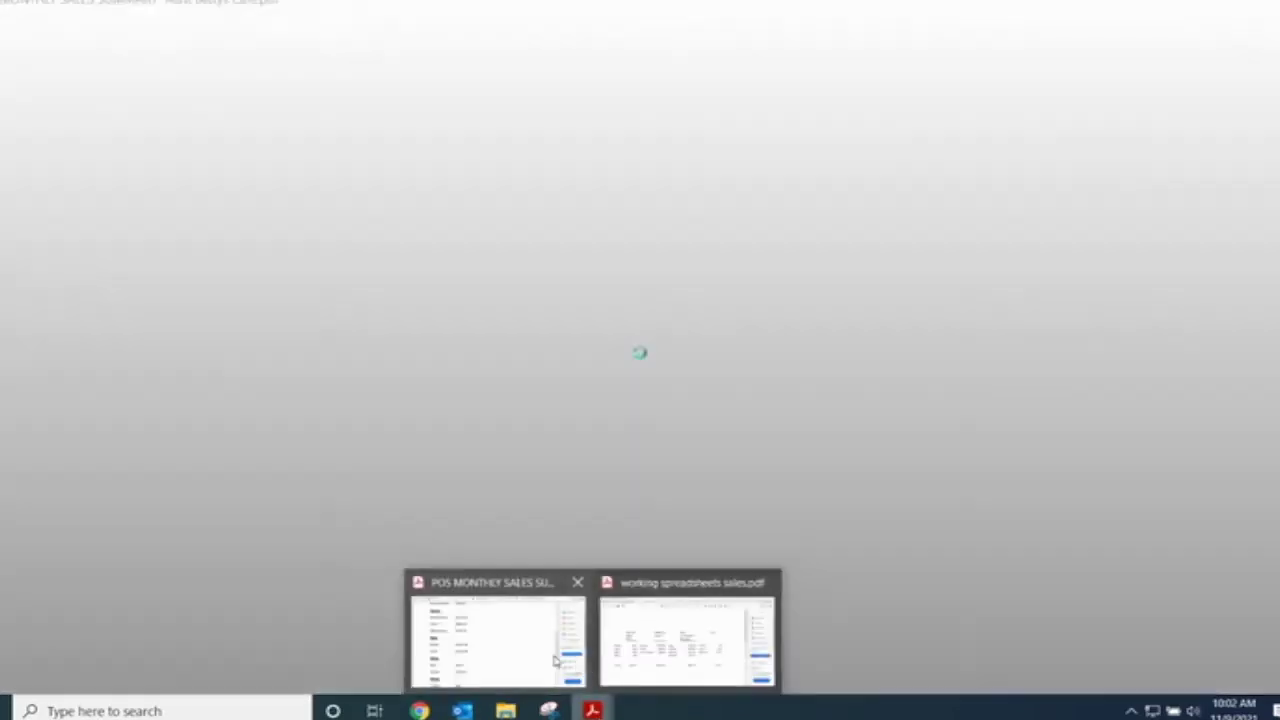
{"action": "left_click", "coordinate": [560, 662]}
{"action": "scroll", "coordinate": [392, 505], "scroll_direction": "up", "scroll_amount": 2}
{"action": "left_click_drag", "start_coordinate": [372, 305], "coordinate": [399, 400]}
{"action": "key", "text": "Right"}
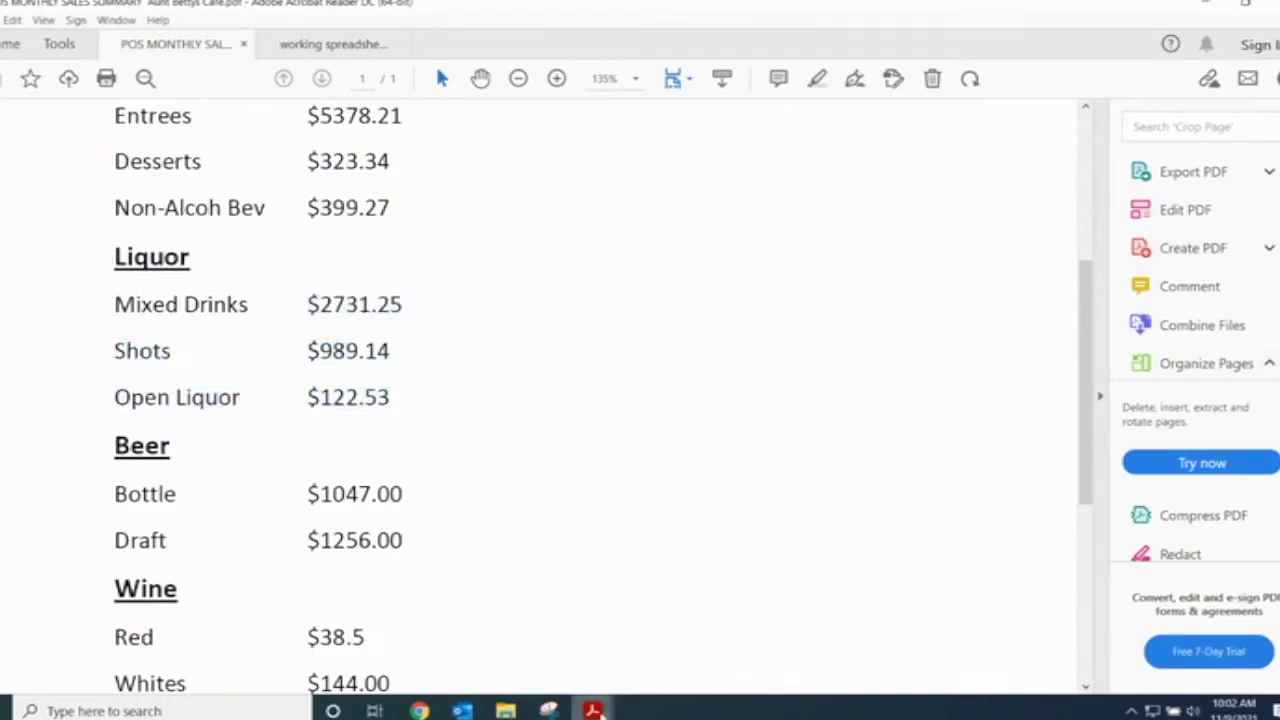
{"action": "key", "text": "ctrl+Tab"}
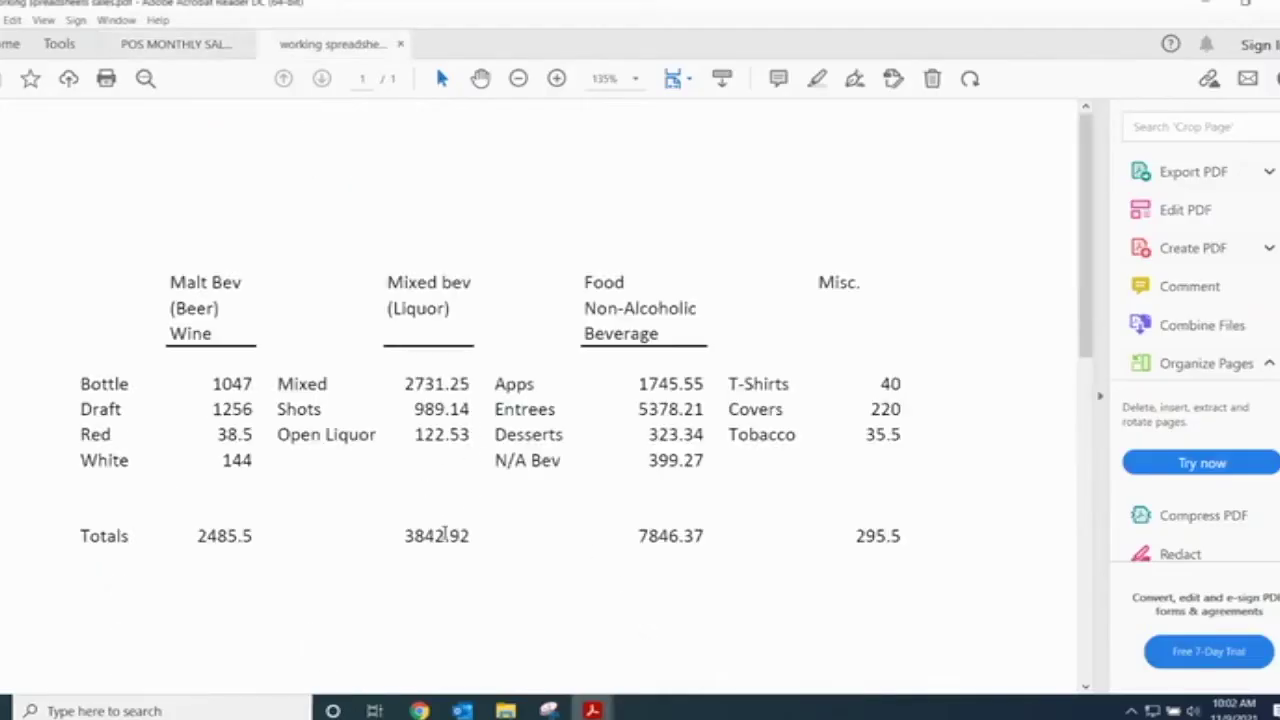
{"action": "left_click_drag", "start_coordinate": [471, 538], "coordinate": [410, 539]}
{"action": "key", "text": "Right"}
{"action": "mouse_move", "coordinate": [600, 705]}
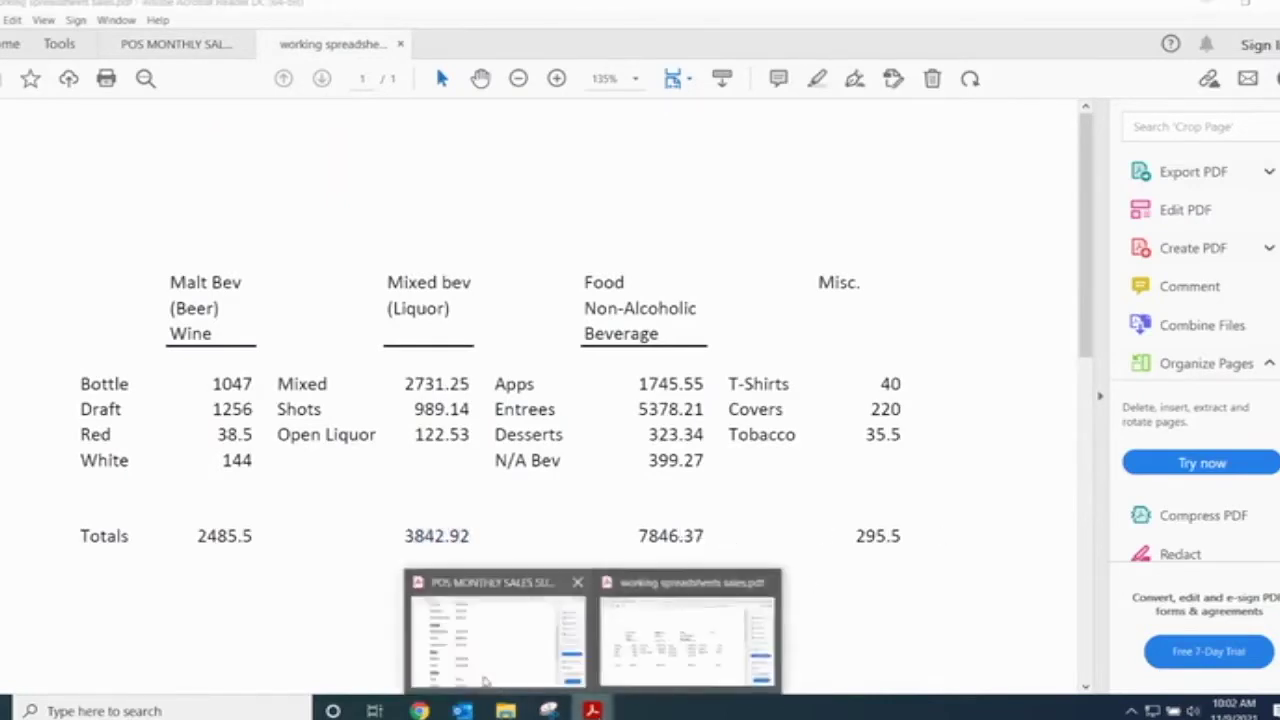
{"action": "left_click", "coordinate": [495, 625]}
{"action": "scroll", "coordinate": [337, 594], "scroll_direction": "down", "scroll_amount": 2}
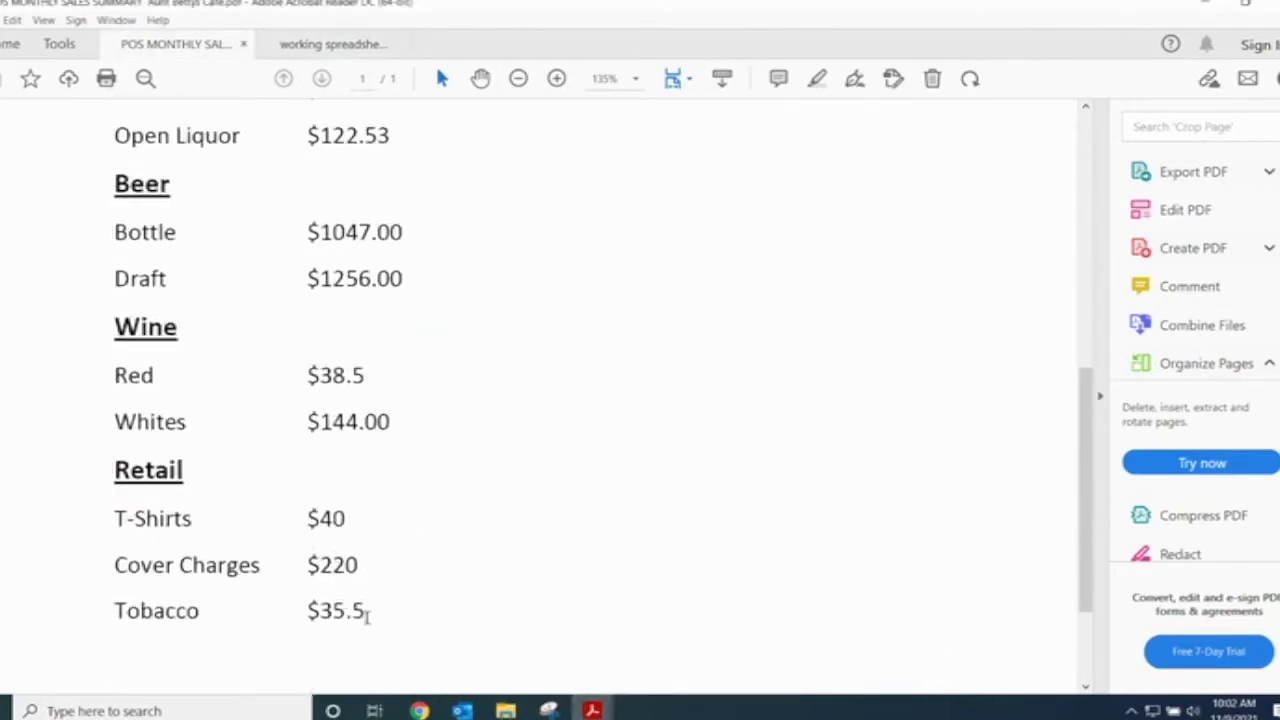
{"action": "mouse_move", "coordinate": [592, 708]}
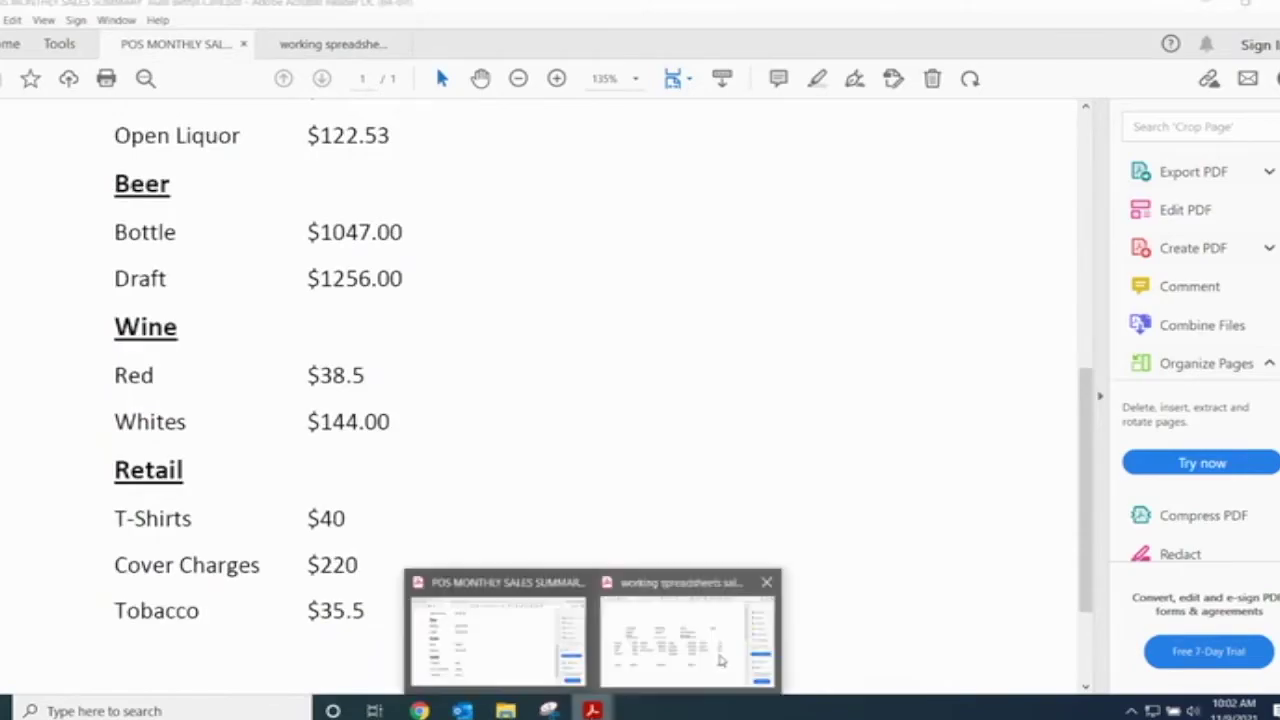
{"action": "left_click", "coordinate": [686, 634]}
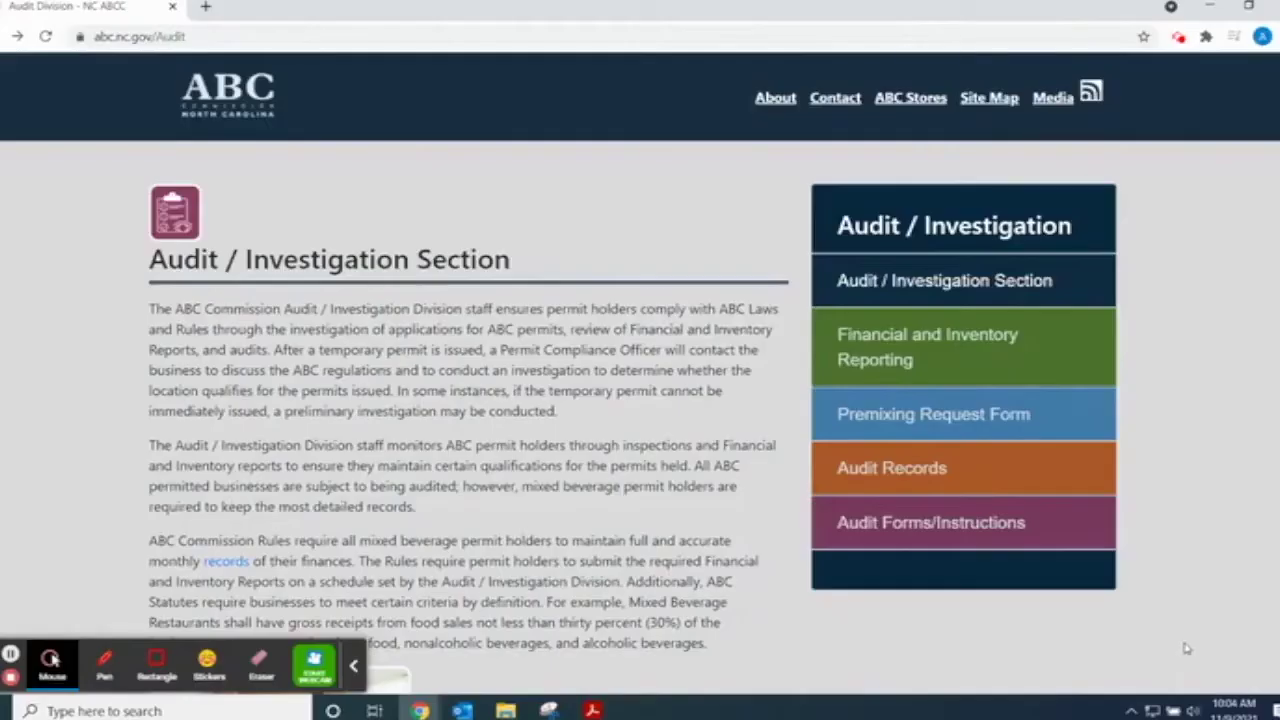
- Bring up Beer 1.pdf and check its $189.14 invoice total
{"action": "left_click", "coordinate": [592, 710]}
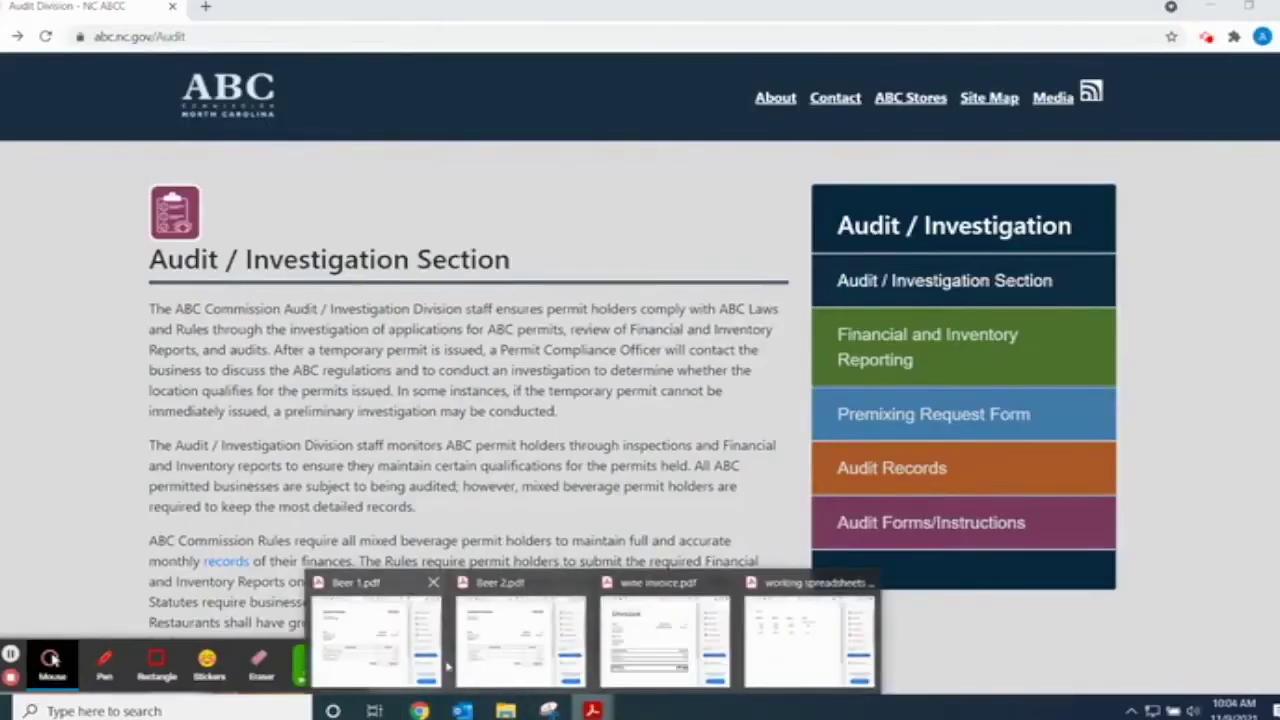
{"action": "left_click", "coordinate": [385, 645]}
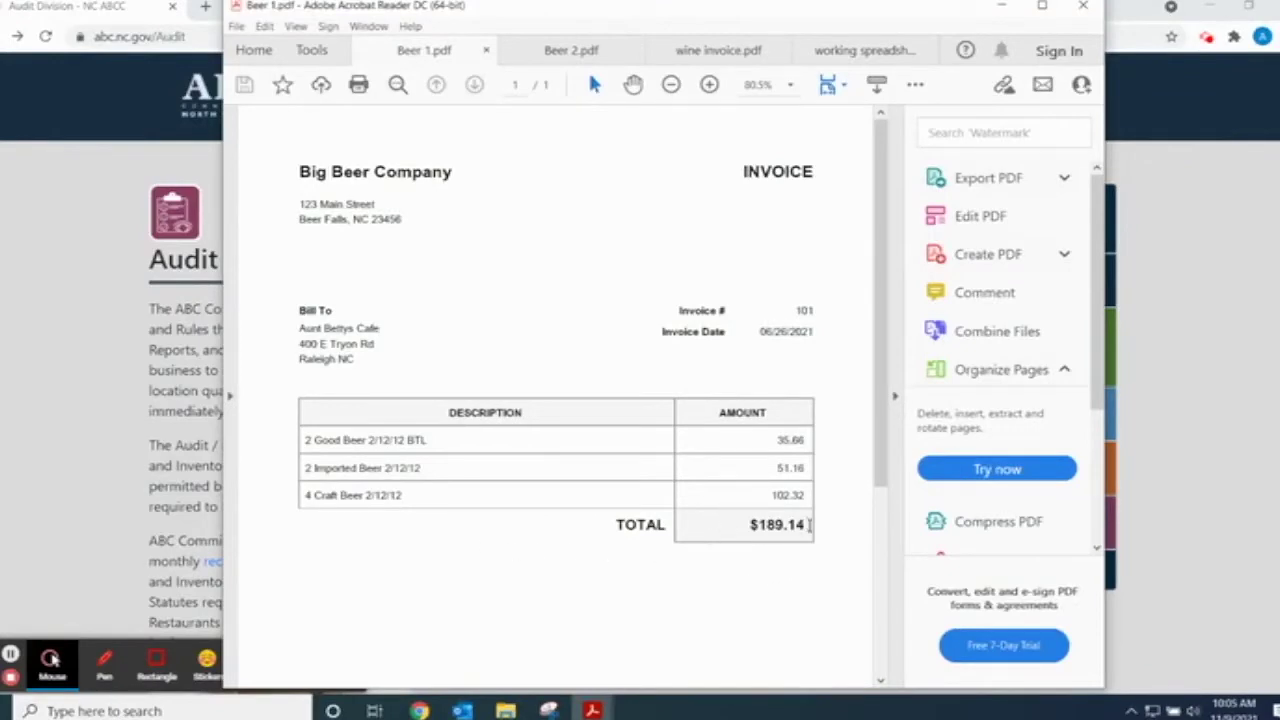
{"action": "left_click_drag", "start_coordinate": [808, 527], "coordinate": [743, 524]}
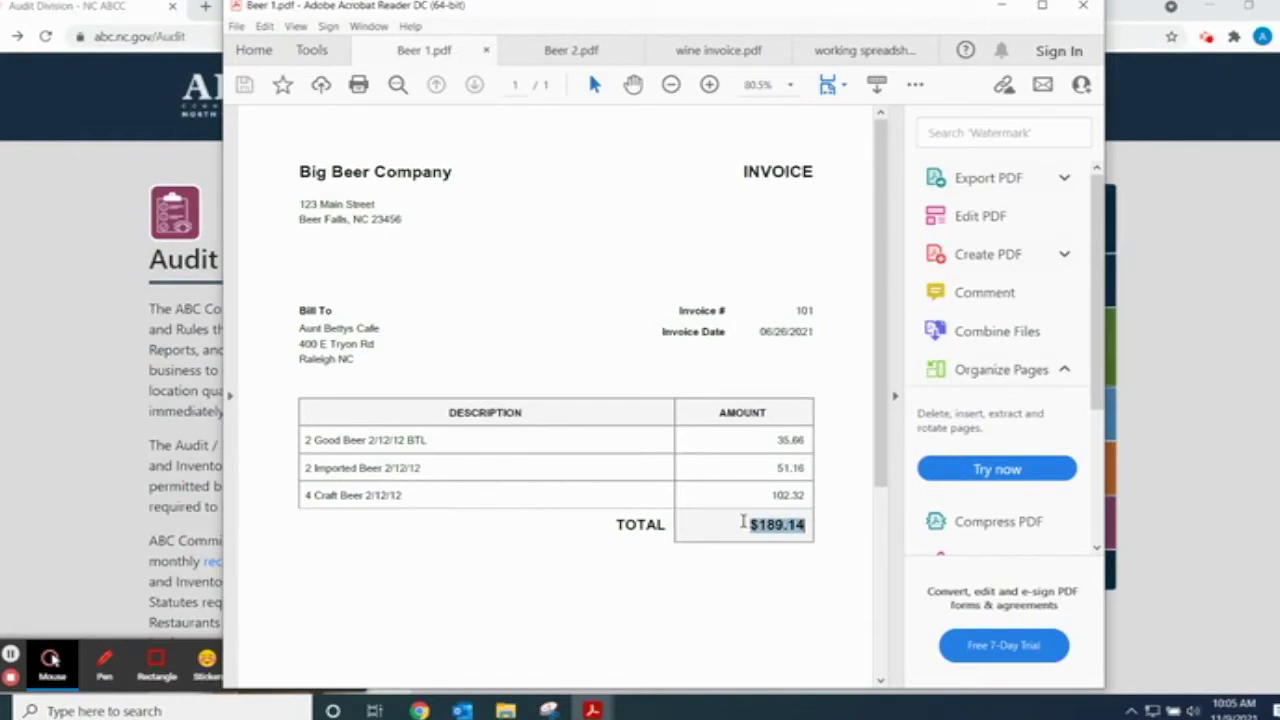
{"action": "left_click", "coordinate": [722, 587]}
- Check the Other Beer Company and wine ($77.90) invoices, then show the working spreadsheet
{"action": "mouse_move", "coordinate": [593, 711]}
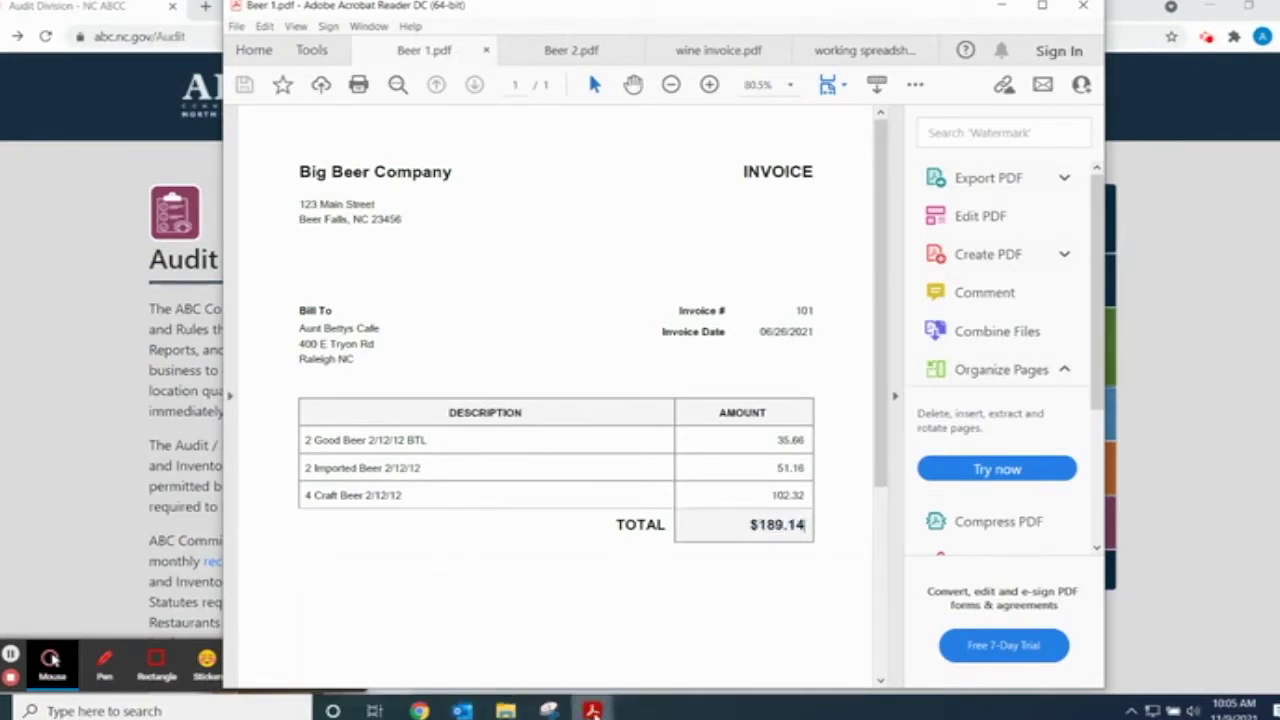
{"action": "left_click", "coordinate": [533, 681]}
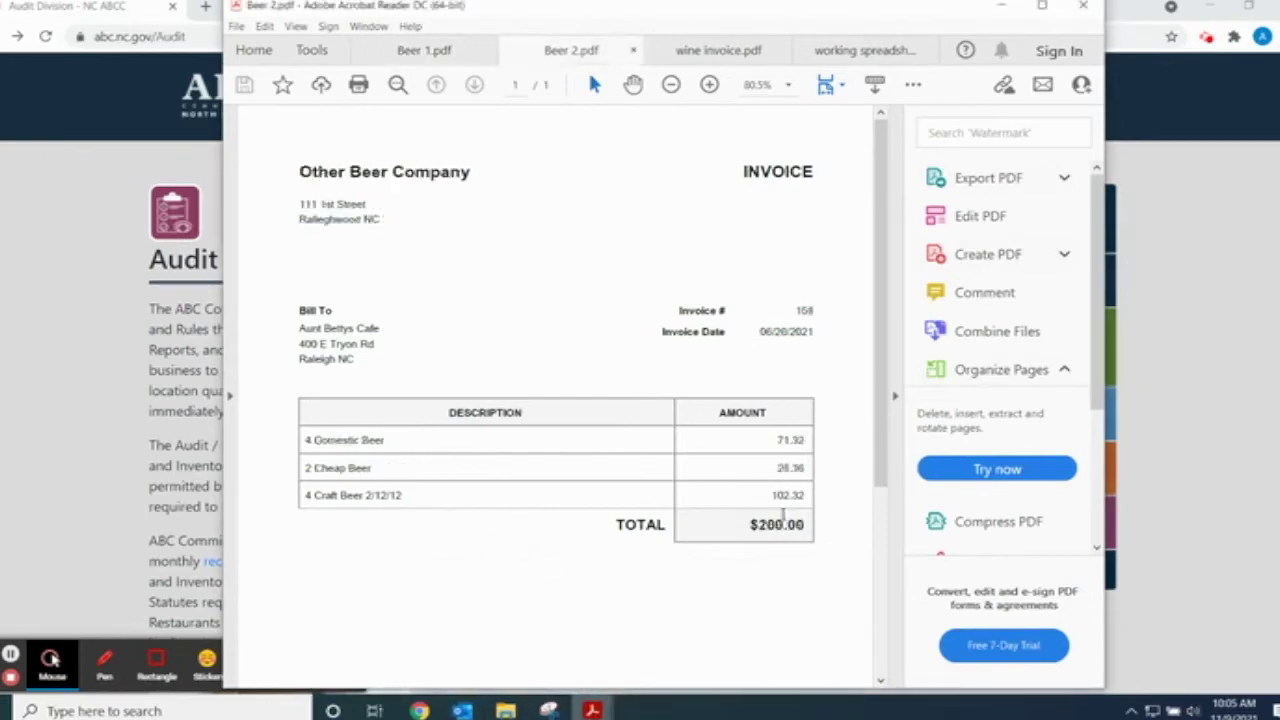
{"action": "mouse_move", "coordinate": [593, 709]}
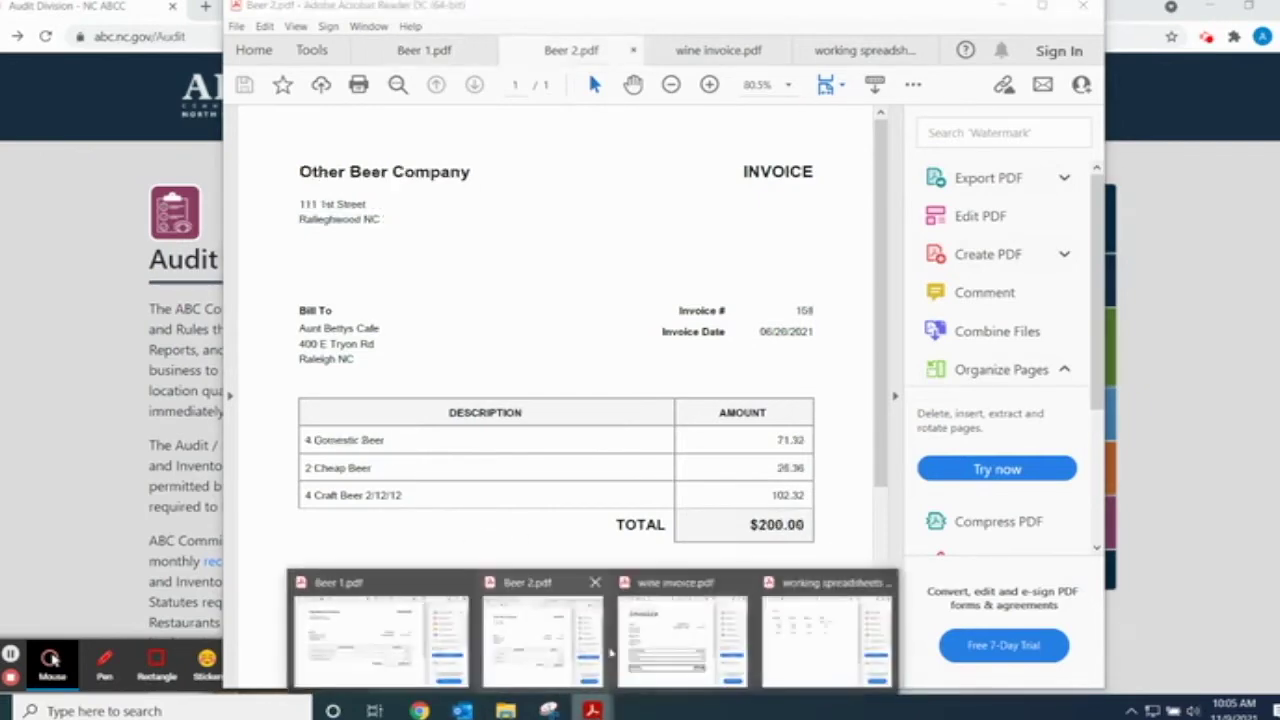
{"action": "left_click", "coordinate": [686, 632]}
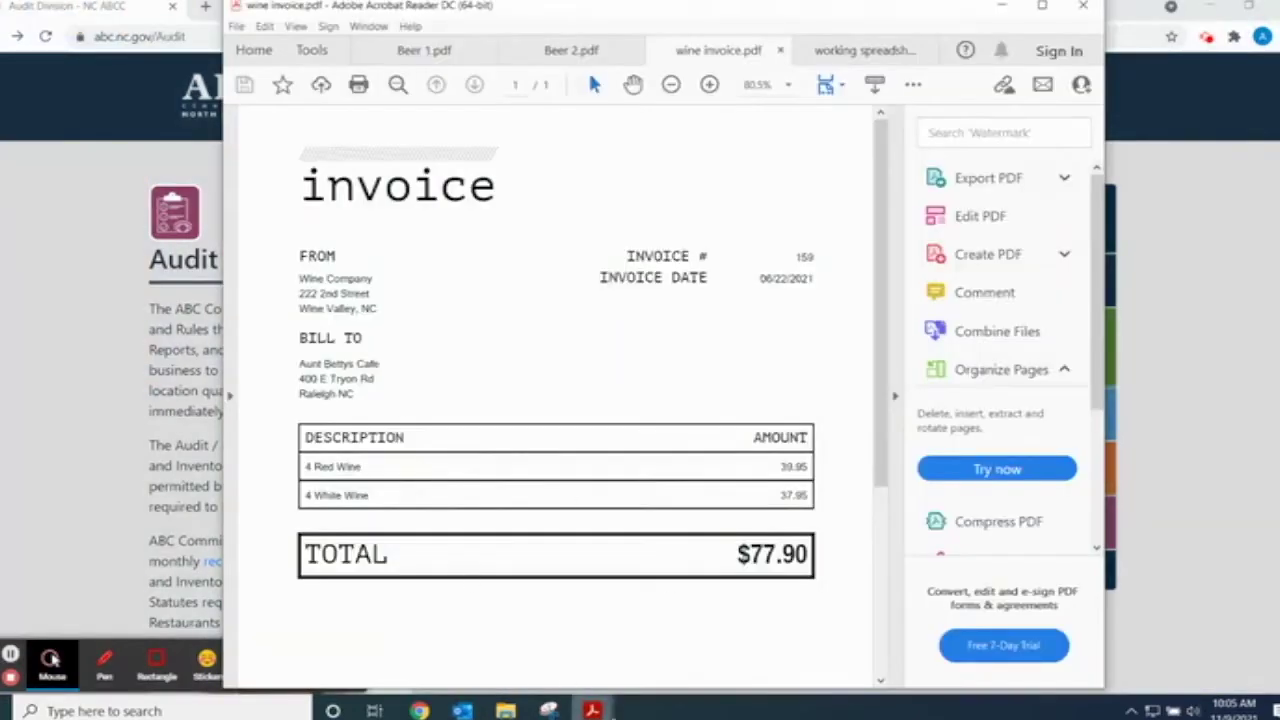
{"action": "left_click_drag", "start_coordinate": [809, 549], "coordinate": [728, 603]}
{"action": "mouse_move", "coordinate": [593, 709]}
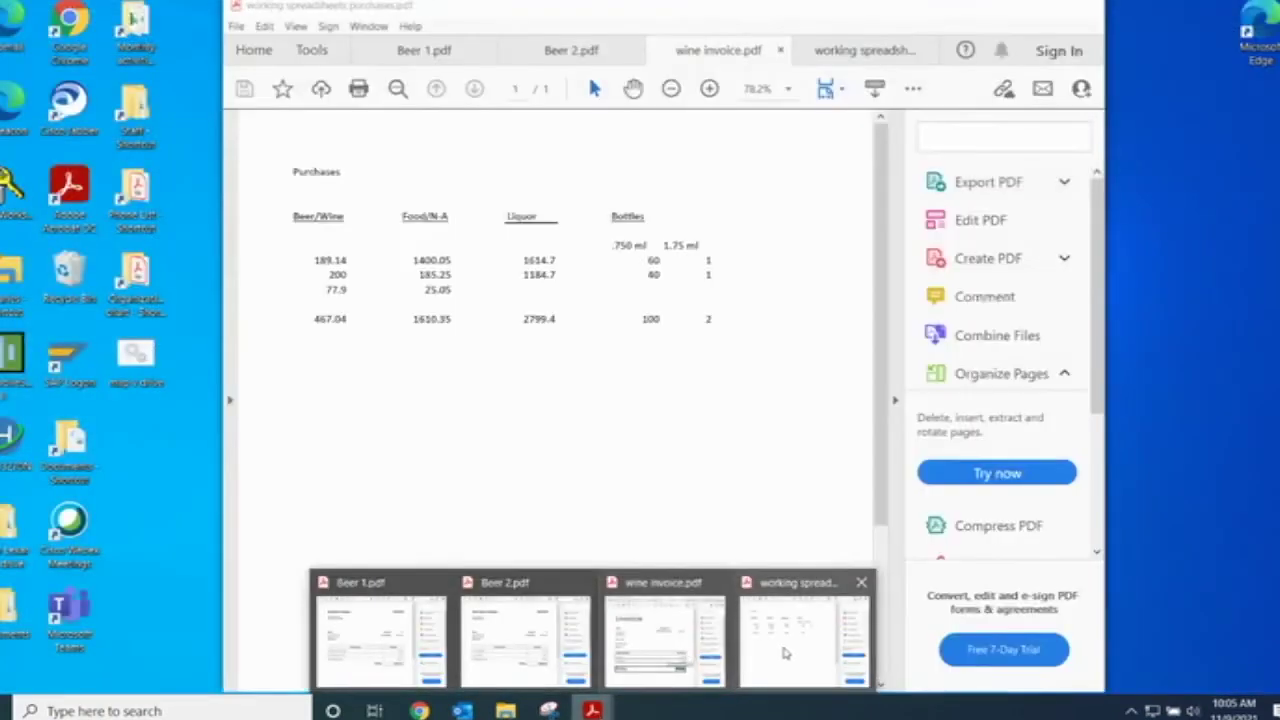
{"action": "left_click", "coordinate": [785, 653]}
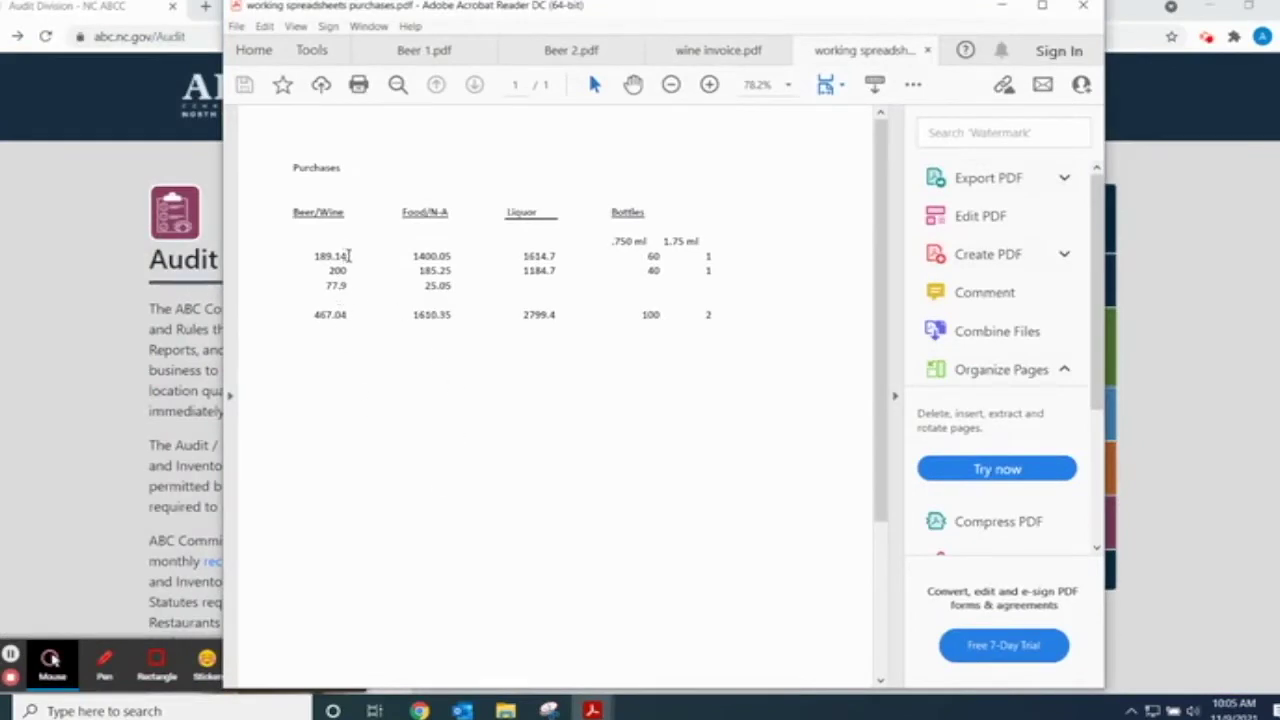
- Select the 189.14 beer amount and the 467.04 Beer/Wine total in the spreadsheet to compare
{"action": "left_click_drag", "start_coordinate": [347, 256], "coordinate": [305, 257]}
{"action": "left_click", "coordinate": [370, 416]}
{"action": "left_click", "coordinate": [347, 256]}
{"action": "left_click_drag", "start_coordinate": [354, 317], "coordinate": [294, 317]}
{"action": "left_click", "coordinate": [382, 446]}
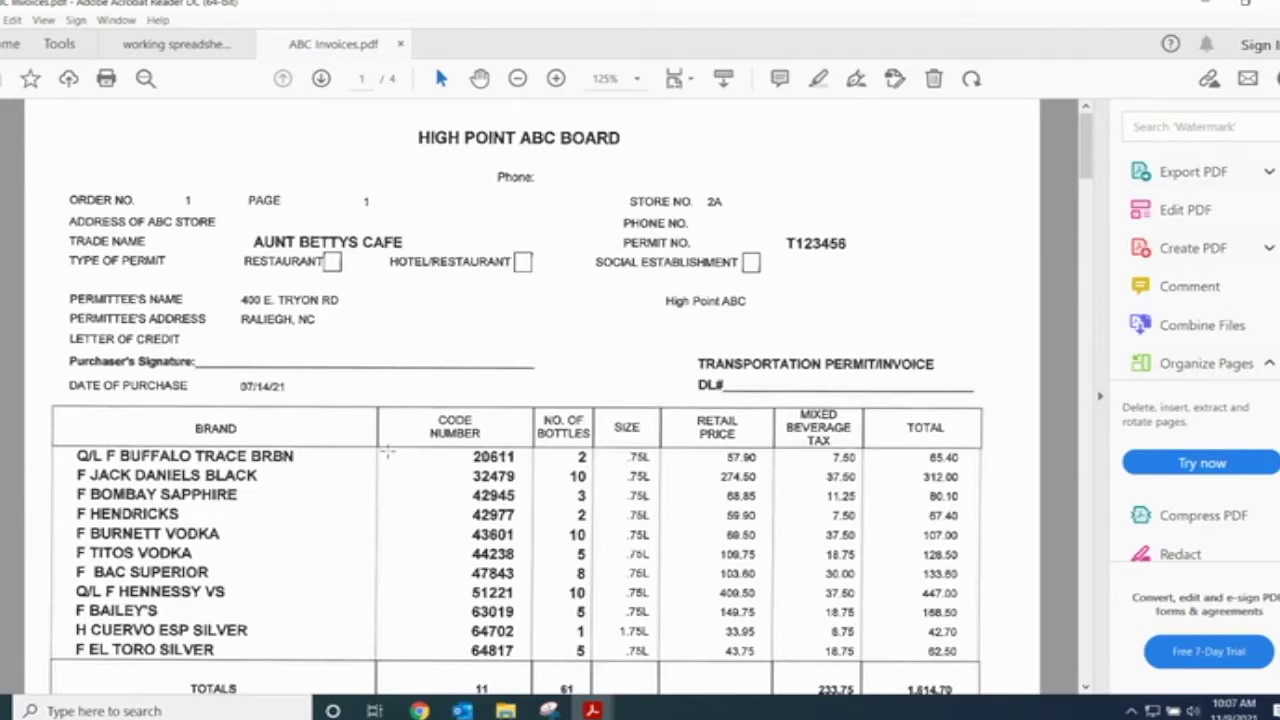
- Review the ABC Invoices.pdf liquor totals 1,614.70 and 1,184.70, then return to the purchases spreadsheet
{"action": "scroll", "coordinate": [423, 471], "scroll_direction": "down", "scroll_amount": 4}
{"action": "scroll", "coordinate": [318, 436], "scroll_direction": "up", "scroll_amount": 3}
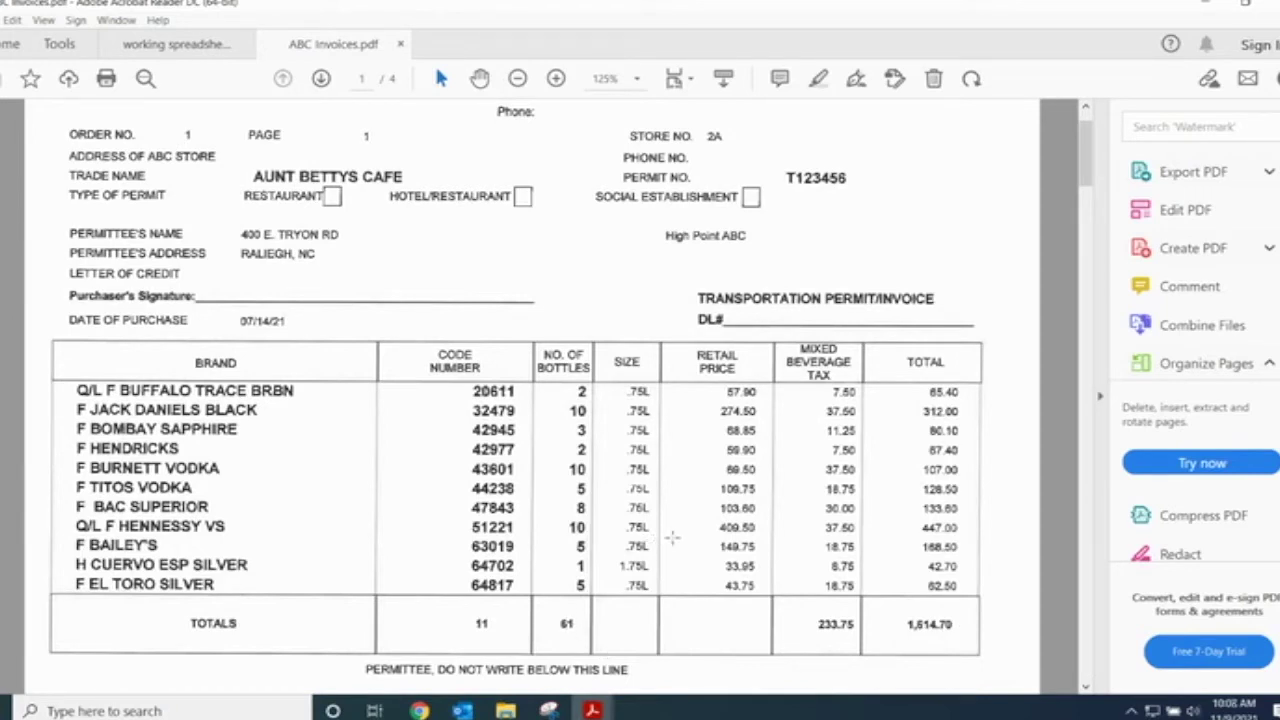
{"action": "scroll", "coordinate": [727, 526], "scroll_direction": "down", "scroll_amount": 2}
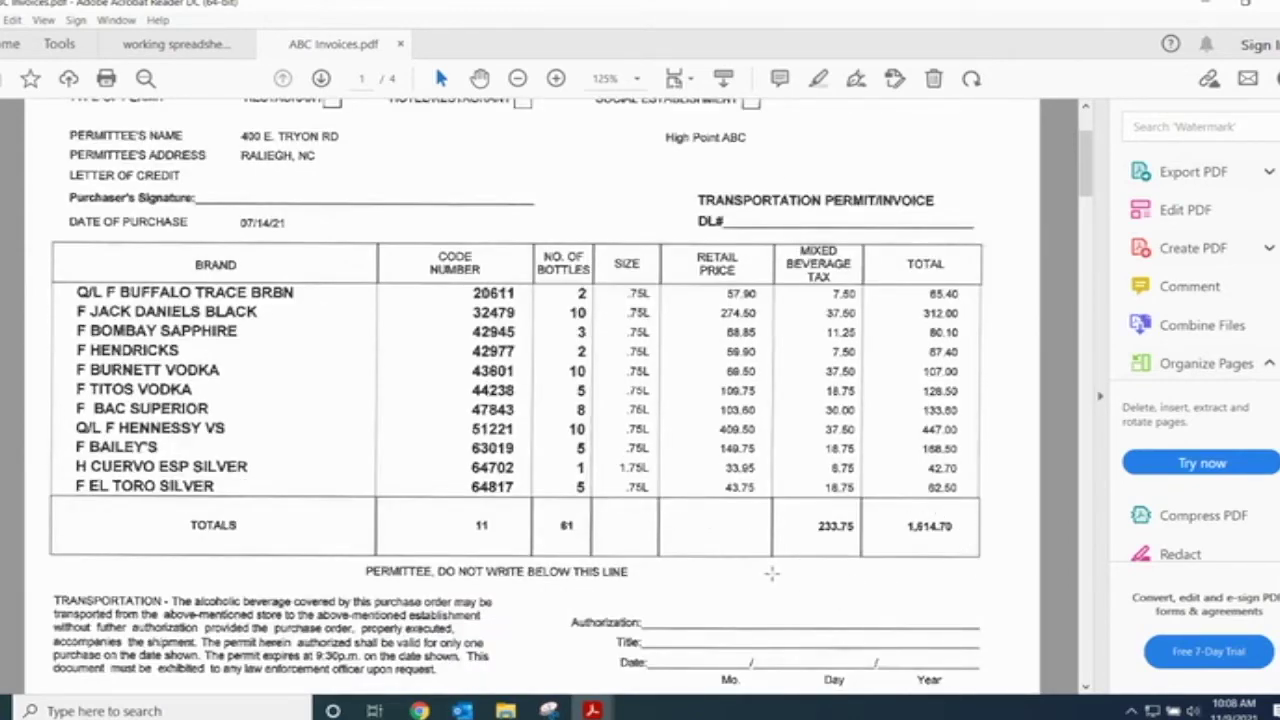
{"action": "left_click", "coordinate": [895, 540]}
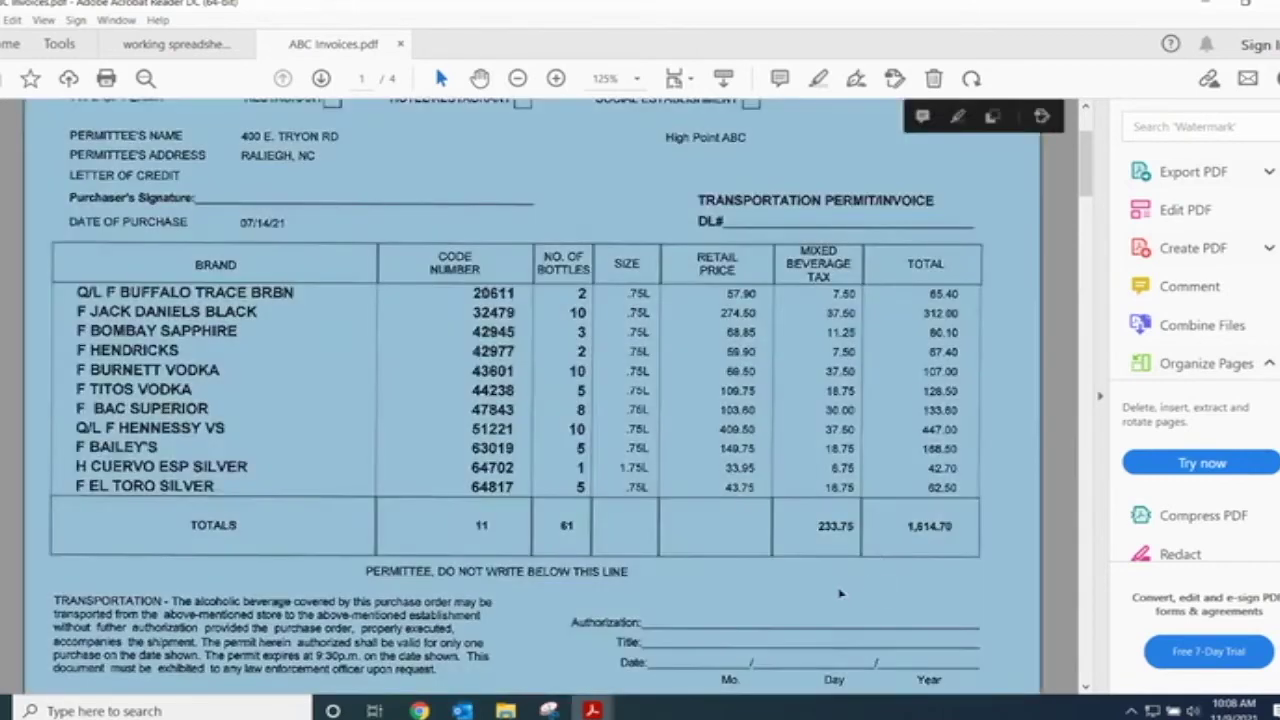
{"action": "scroll", "coordinate": [520, 565], "scroll_direction": "down", "scroll_amount": 5}
{"action": "scroll", "coordinate": [507, 538], "scroll_direction": "down", "scroll_amount": 20}
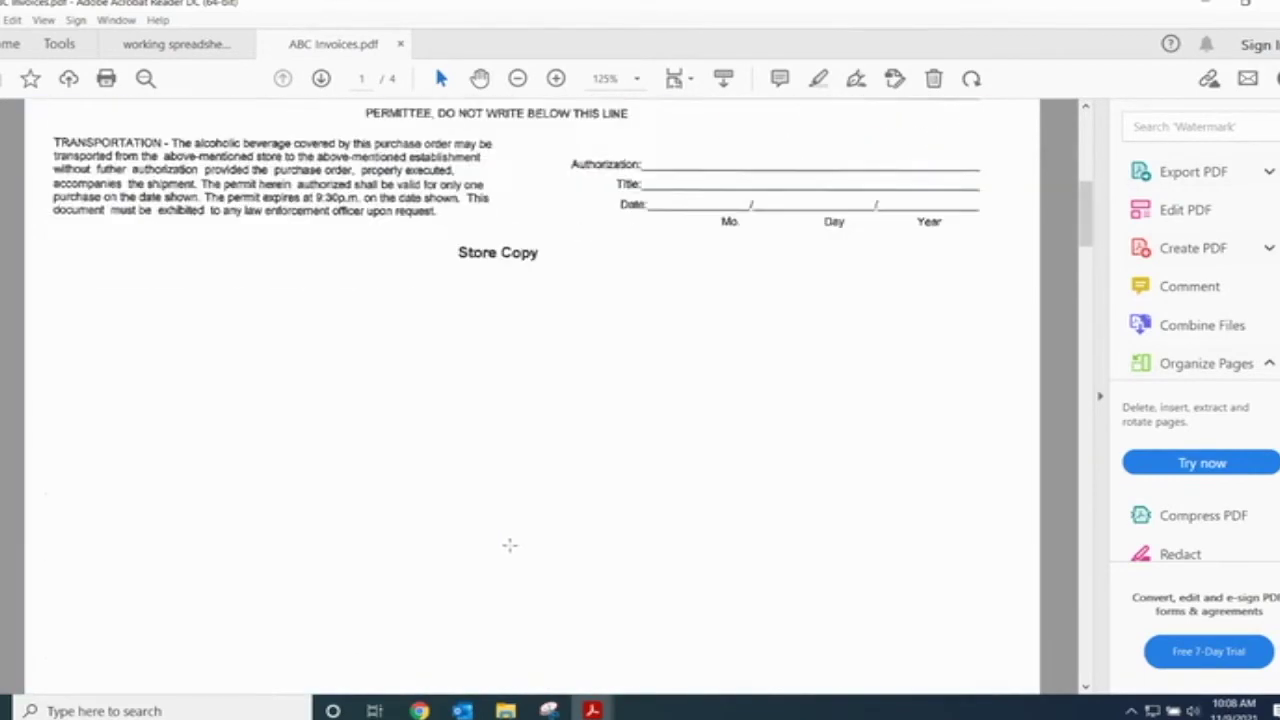
{"action": "scroll", "coordinate": [537, 556], "scroll_direction": "down", "scroll_amount": 15}
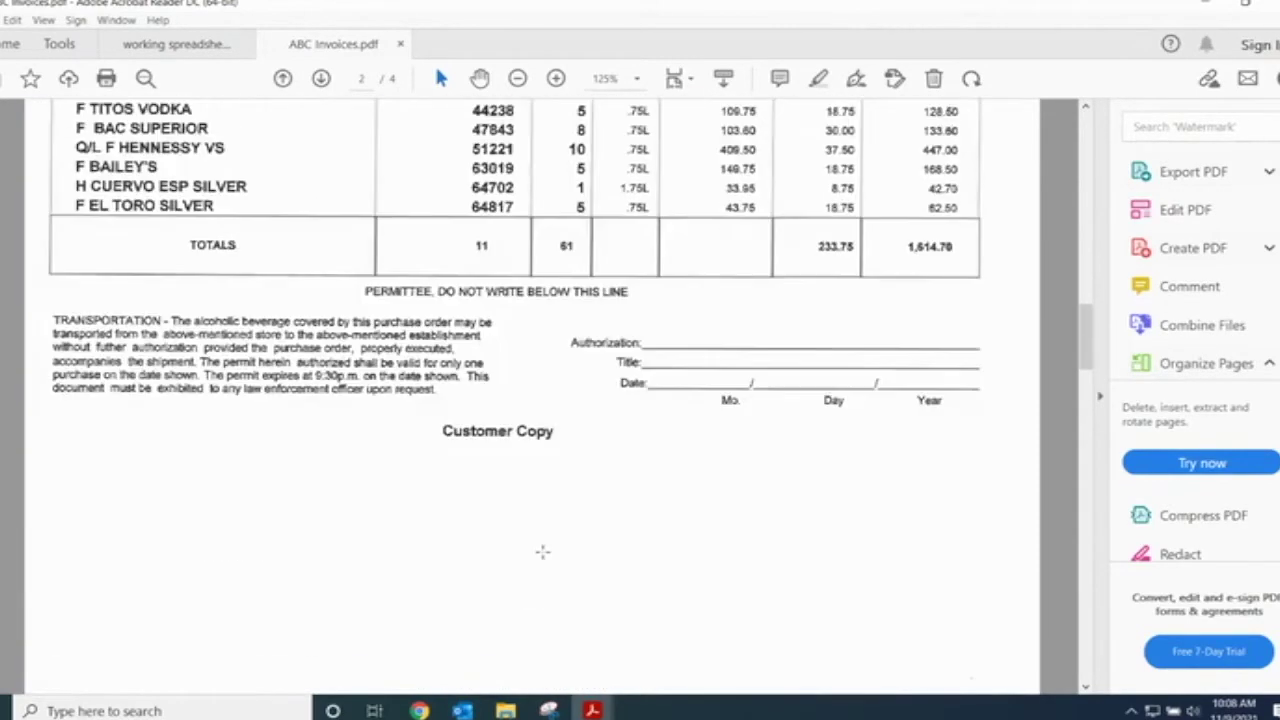
{"action": "scroll", "coordinate": [553, 553], "scroll_direction": "down", "scroll_amount": 5}
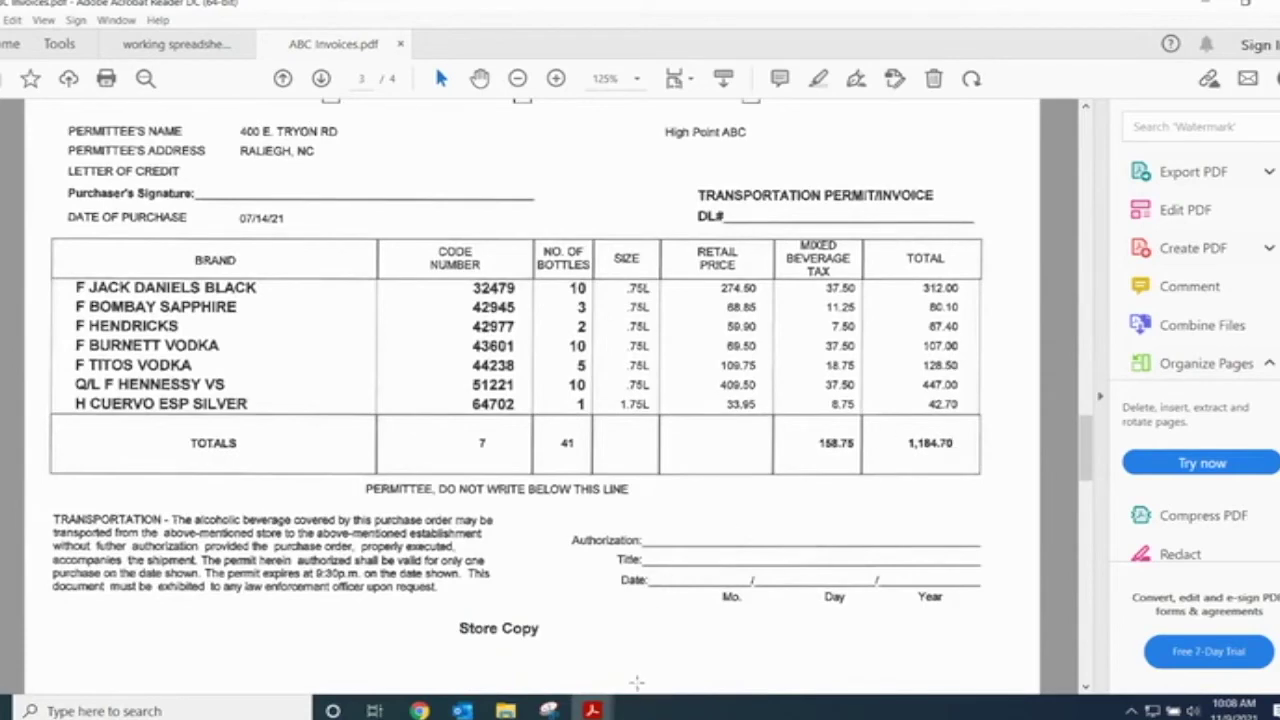
{"action": "mouse_move", "coordinate": [604, 701]}
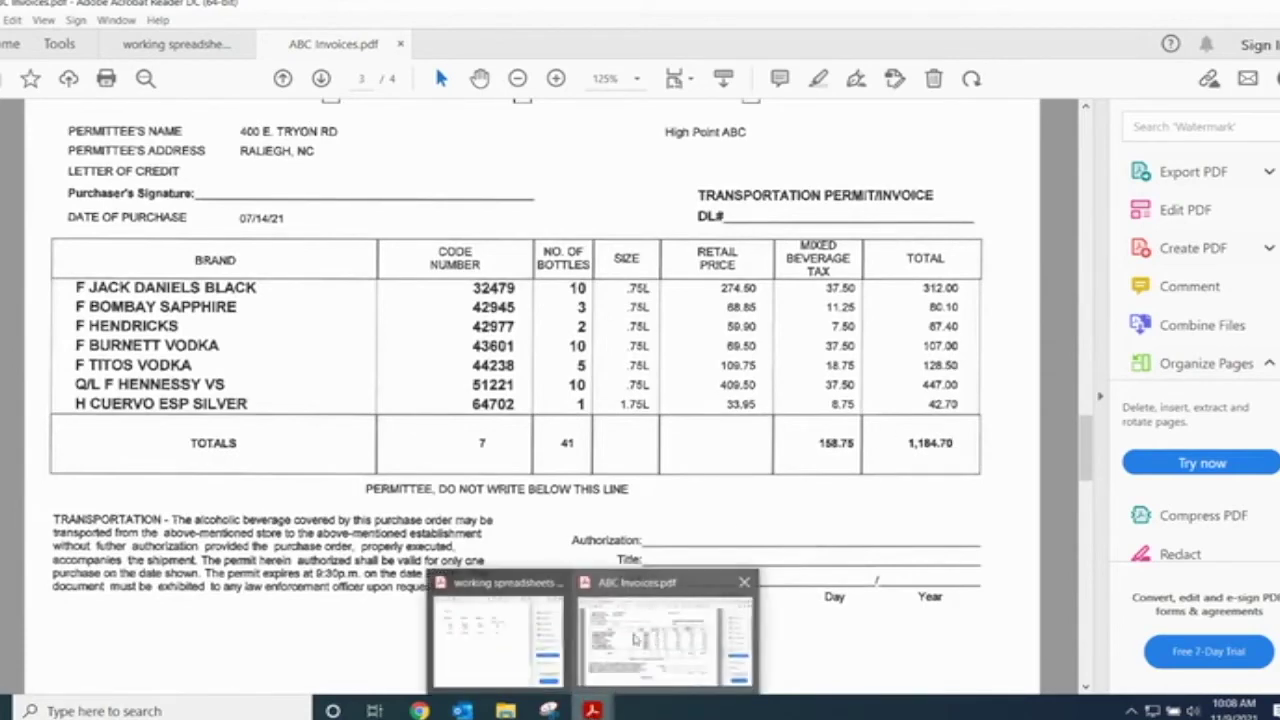
{"action": "left_click", "coordinate": [537, 640]}
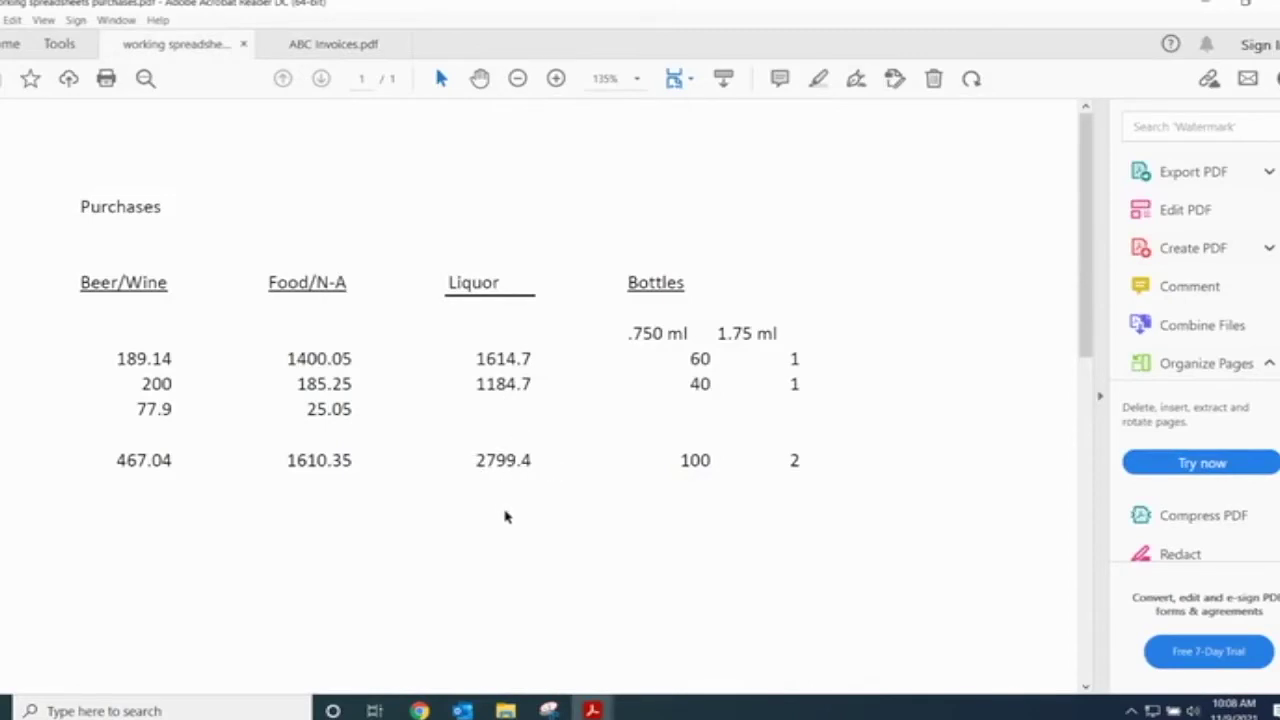
- Recheck pages 1–3 of ABC Invoices.pdf, then return to the working spreadsheets purchases document
{"action": "mouse_move", "coordinate": [592, 710]}
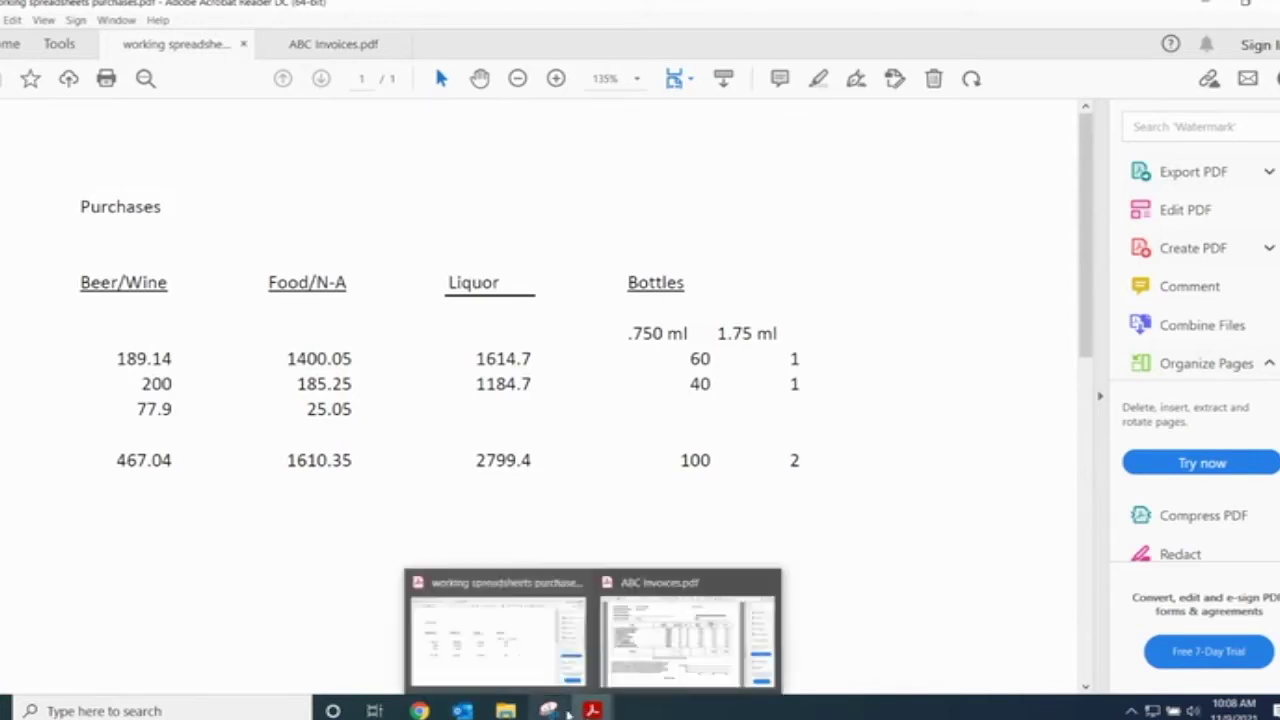
{"action": "left_click", "coordinate": [610, 630]}
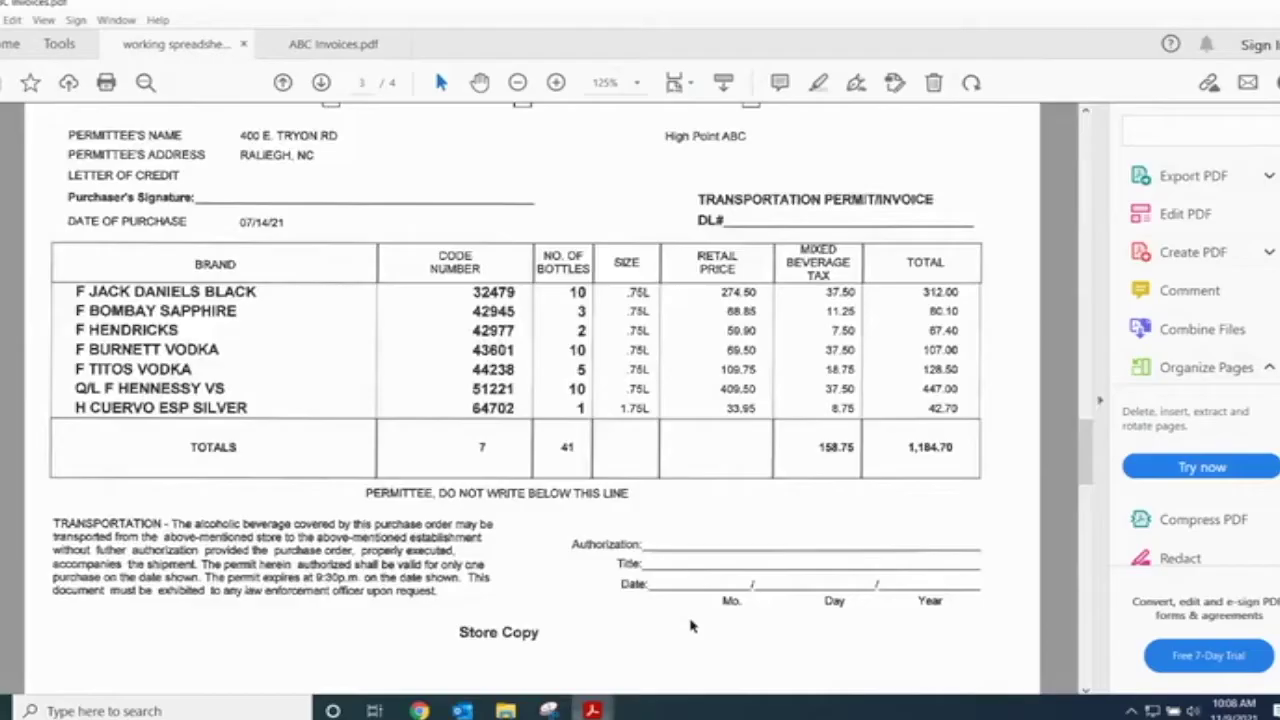
{"action": "scroll", "coordinate": [715, 564], "scroll_direction": "up", "scroll_amount": 10}
{"action": "scroll", "coordinate": [715, 564], "scroll_direction": "up", "scroll_amount": 15}
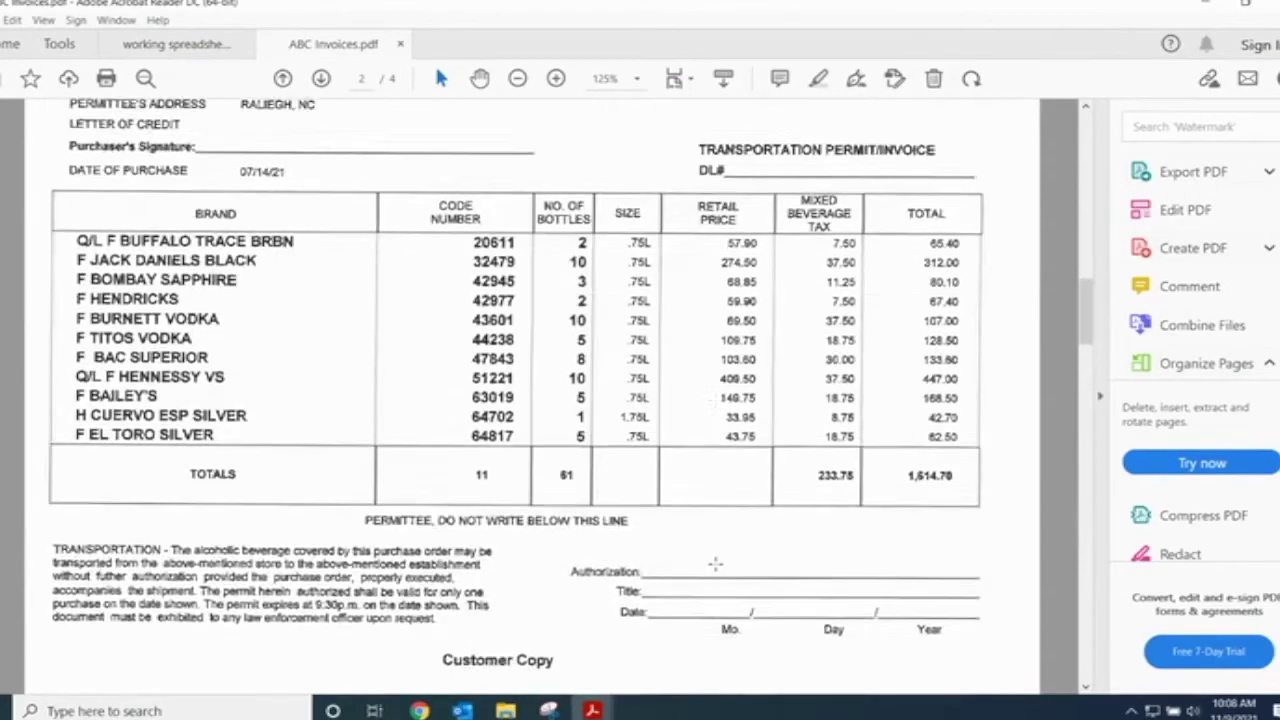
{"action": "scroll", "coordinate": [711, 564], "scroll_direction": "up", "scroll_amount": 6}
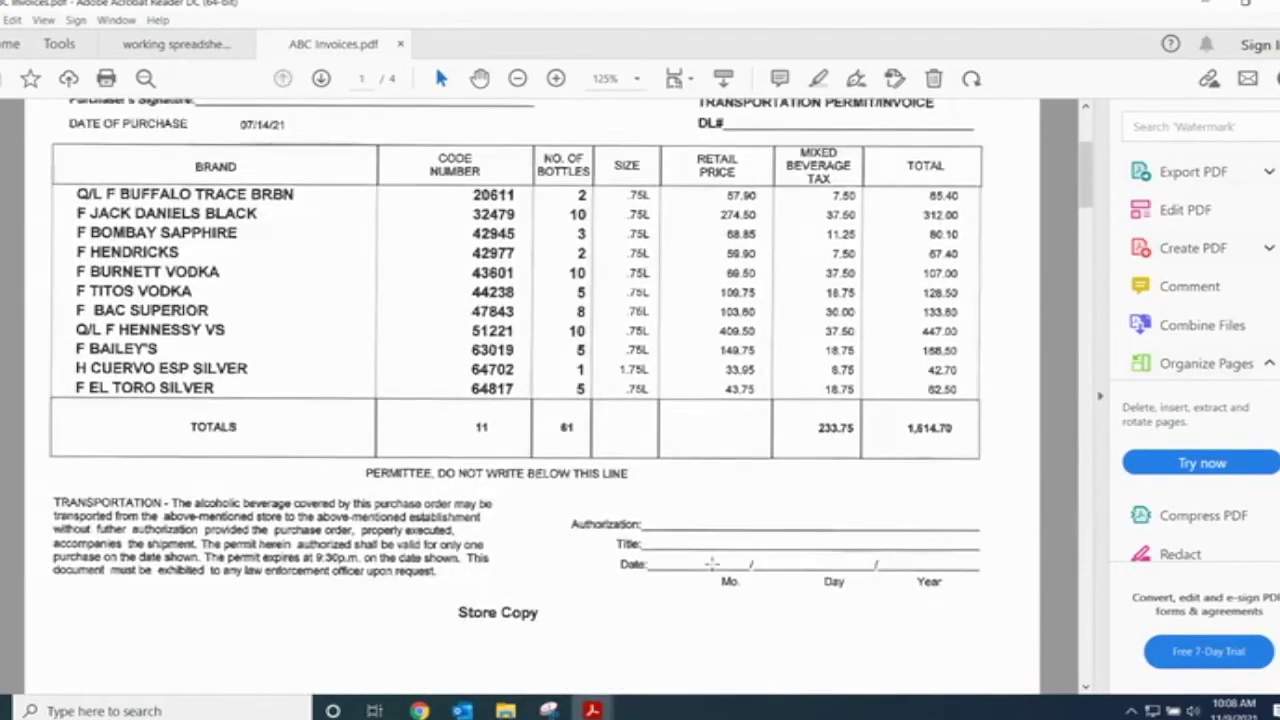
{"action": "scroll", "coordinate": [571, 470], "scroll_direction": "down", "scroll_amount": 2}
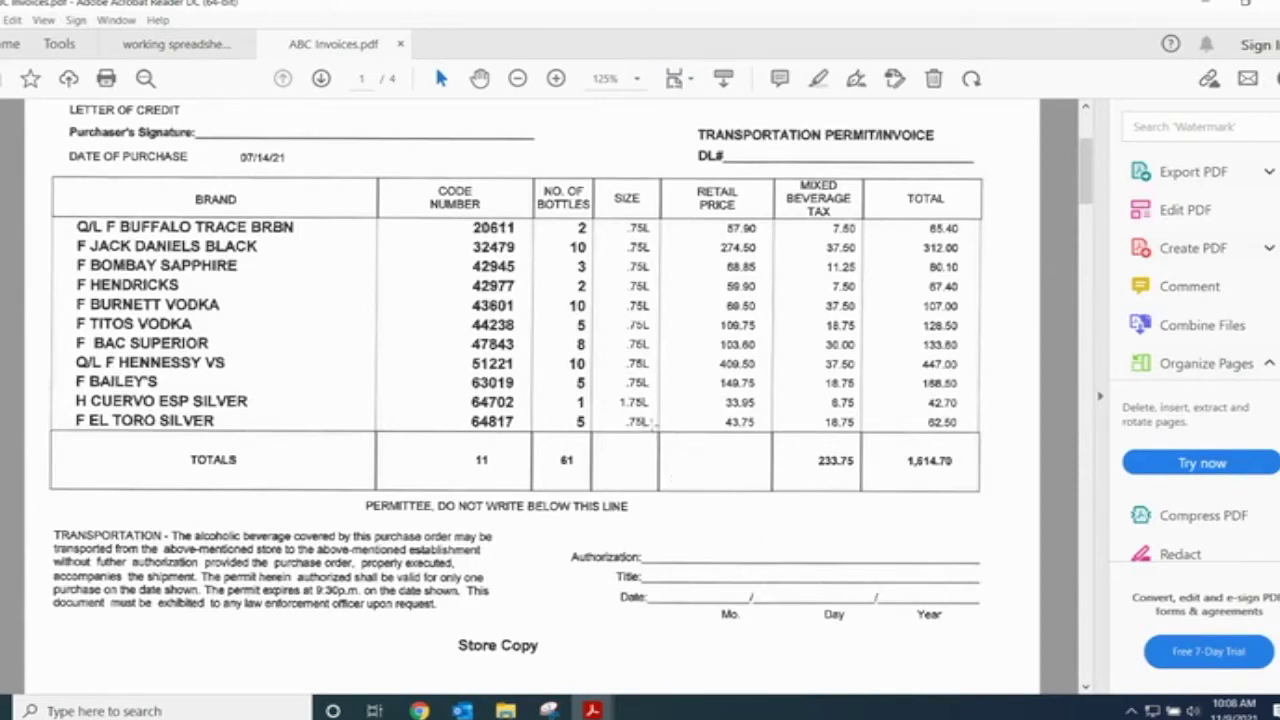
{"action": "scroll", "coordinate": [1043, 458], "scroll_direction": "down", "scroll_amount": 15}
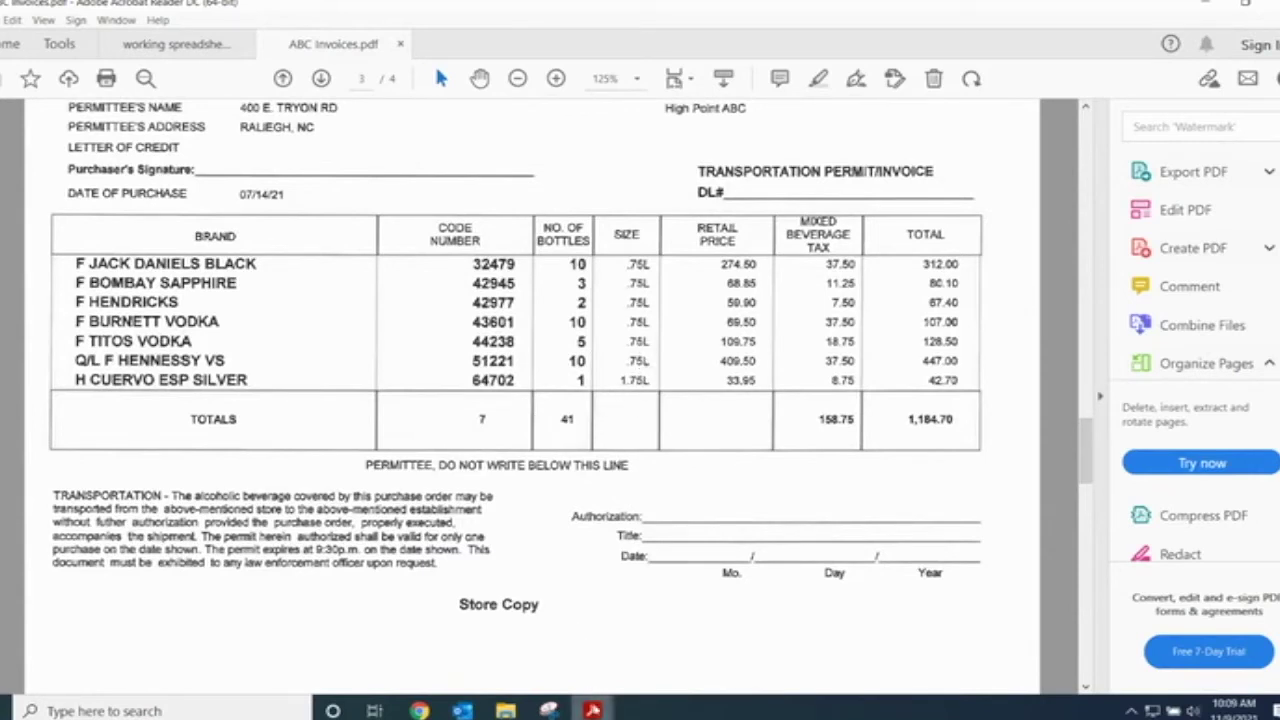
{"action": "mouse_move", "coordinate": [592, 708]}
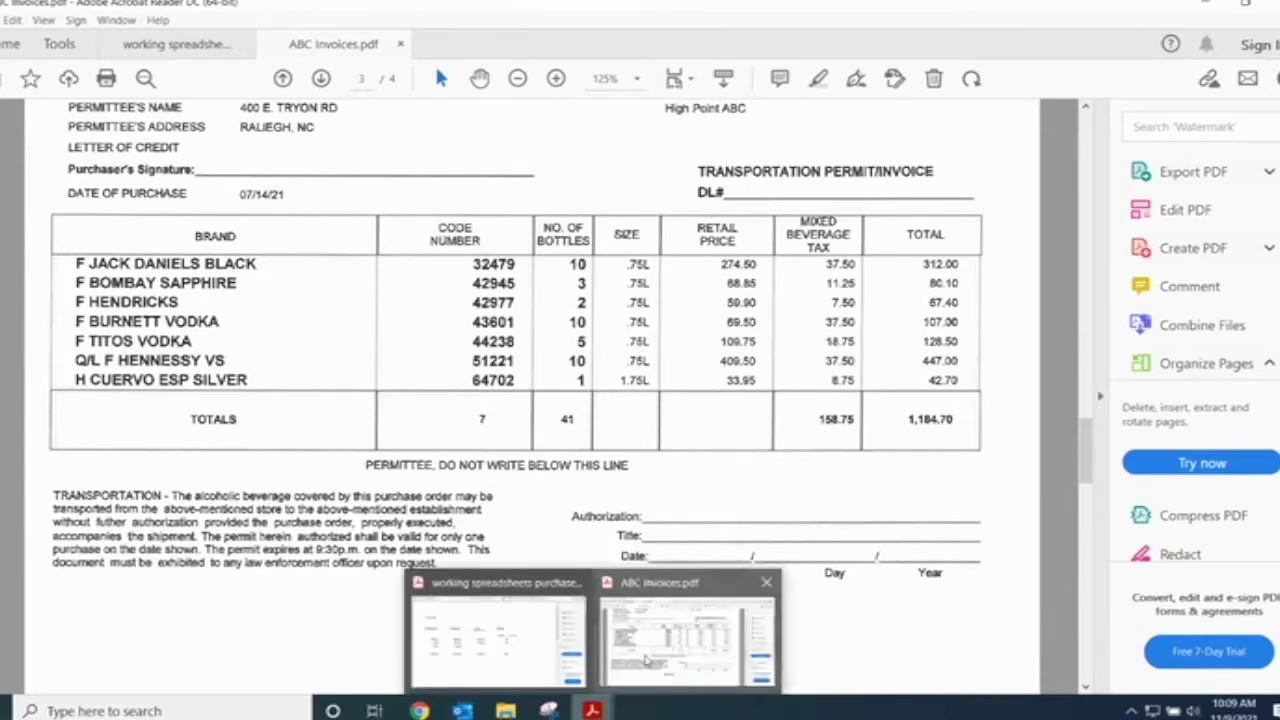
{"action": "left_click", "coordinate": [500, 630]}
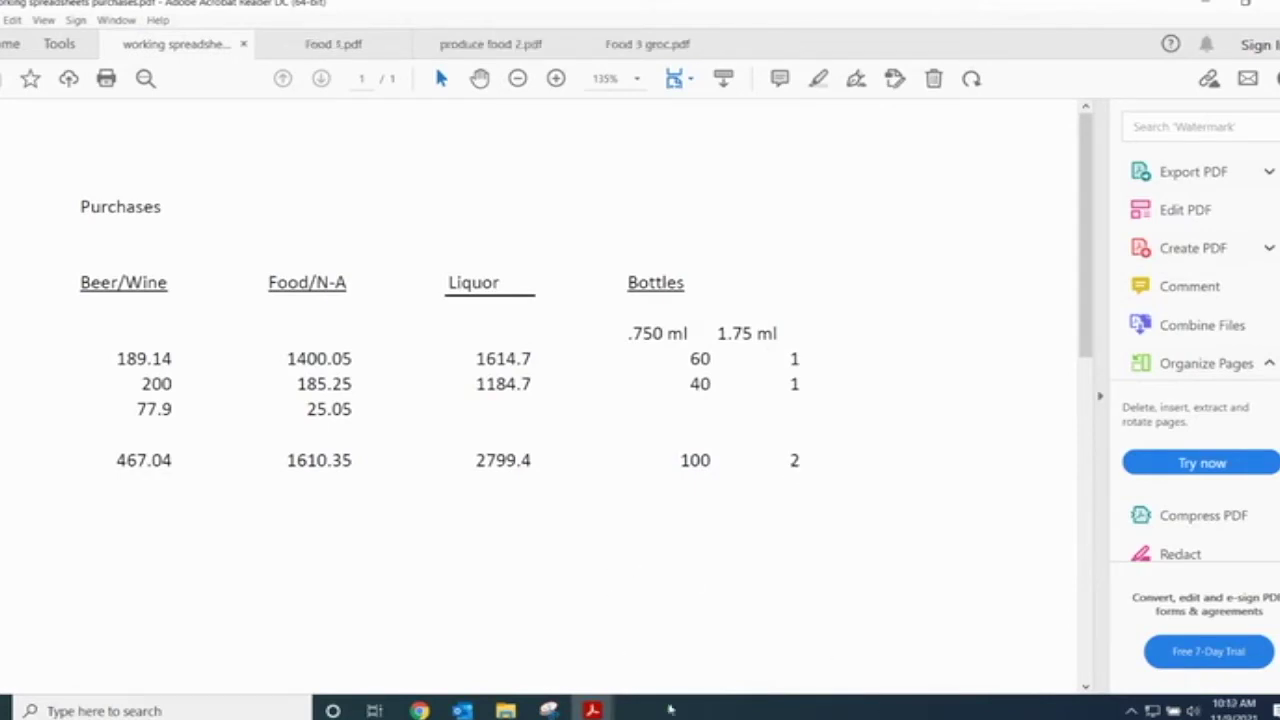
- Review the Food 1 invoice, briefly selecting its Condiments and Soda entries
{"action": "mouse_move", "coordinate": [592, 710]}
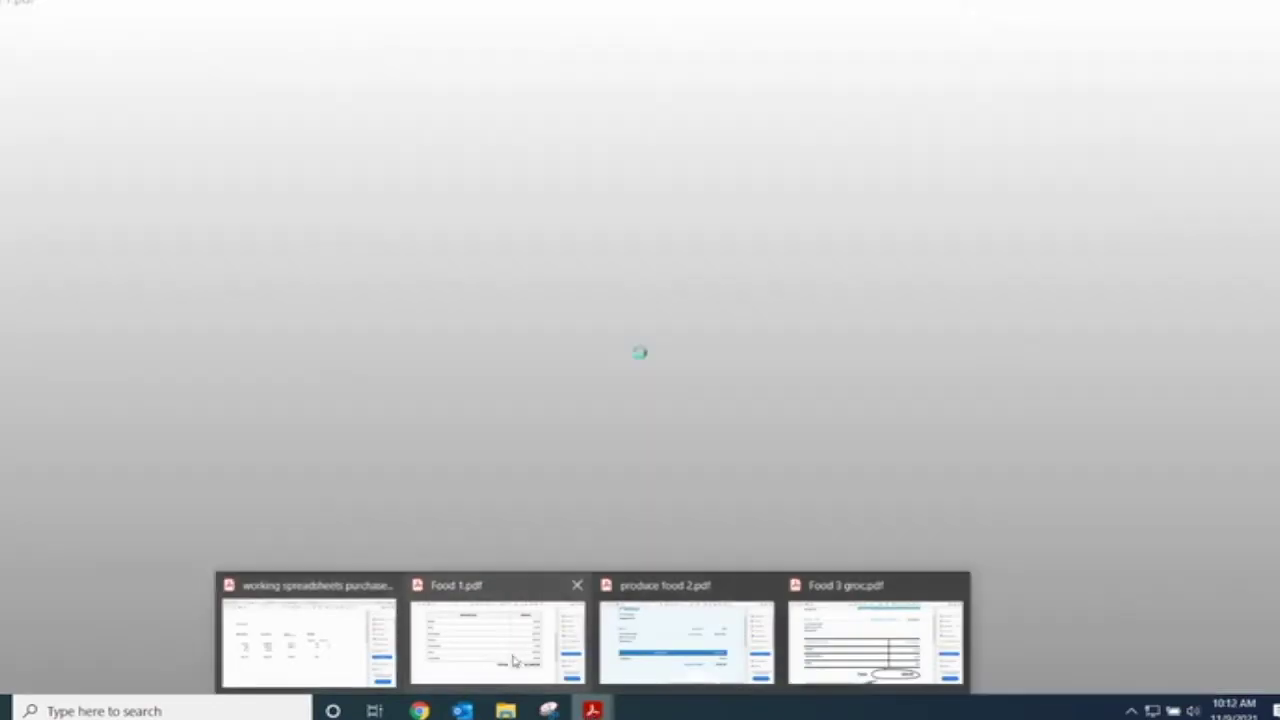
{"action": "left_click", "coordinate": [513, 660]}
{"action": "scroll", "coordinate": [490, 581], "scroll_direction": "up", "scroll_amount": 5}
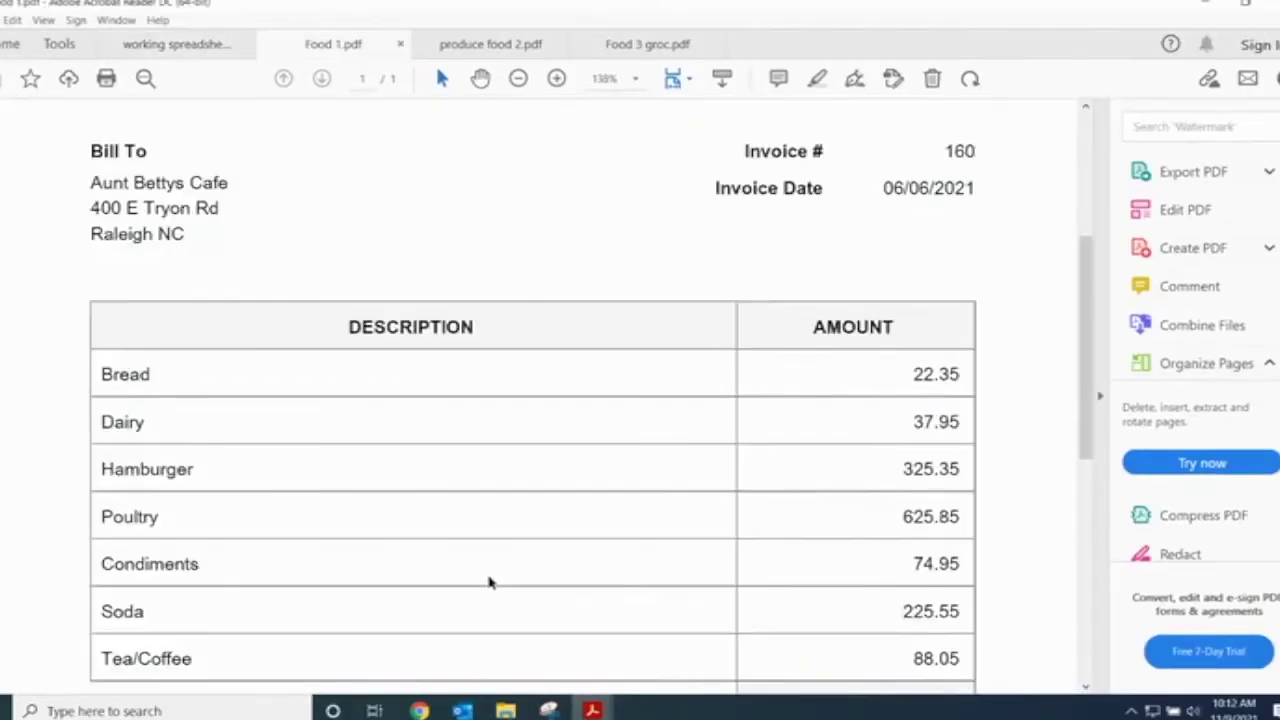
{"action": "scroll", "coordinate": [490, 581], "scroll_direction": "up", "scroll_amount": 2}
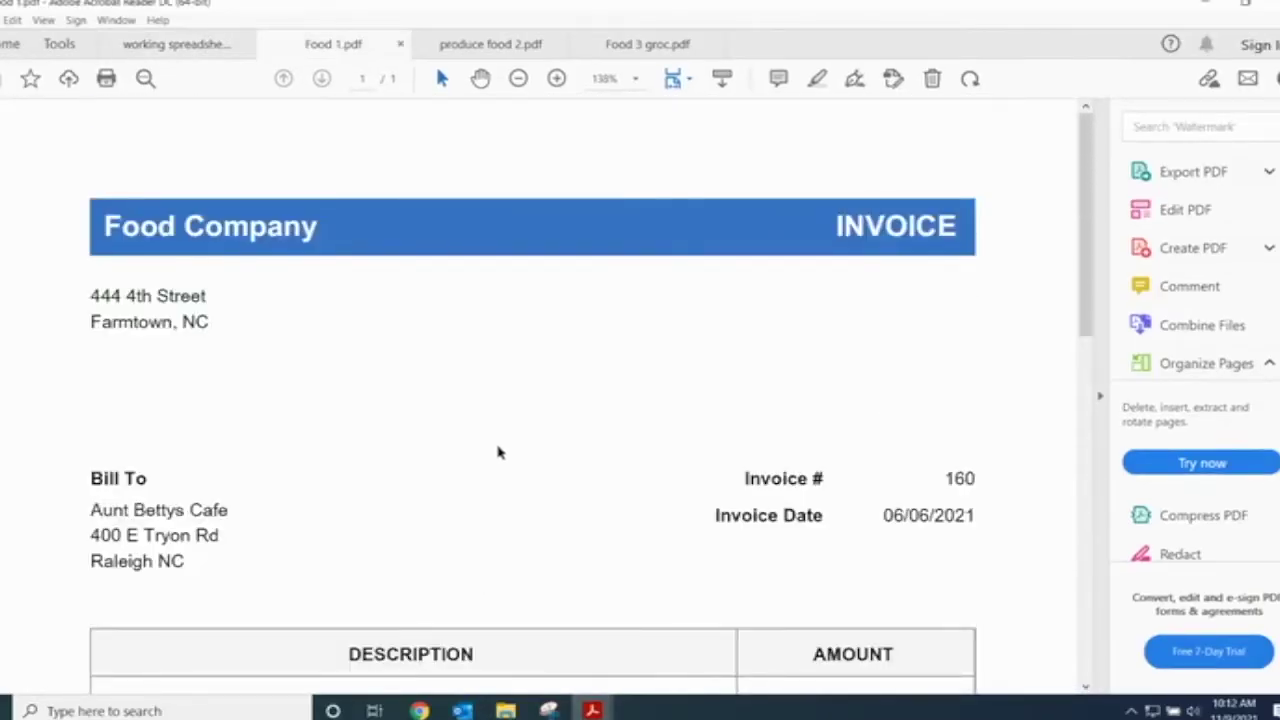
{"action": "scroll", "coordinate": [497, 477], "scroll_direction": "down", "scroll_amount": 2}
{"action": "scroll", "coordinate": [497, 477], "scroll_direction": "down", "scroll_amount": 7}
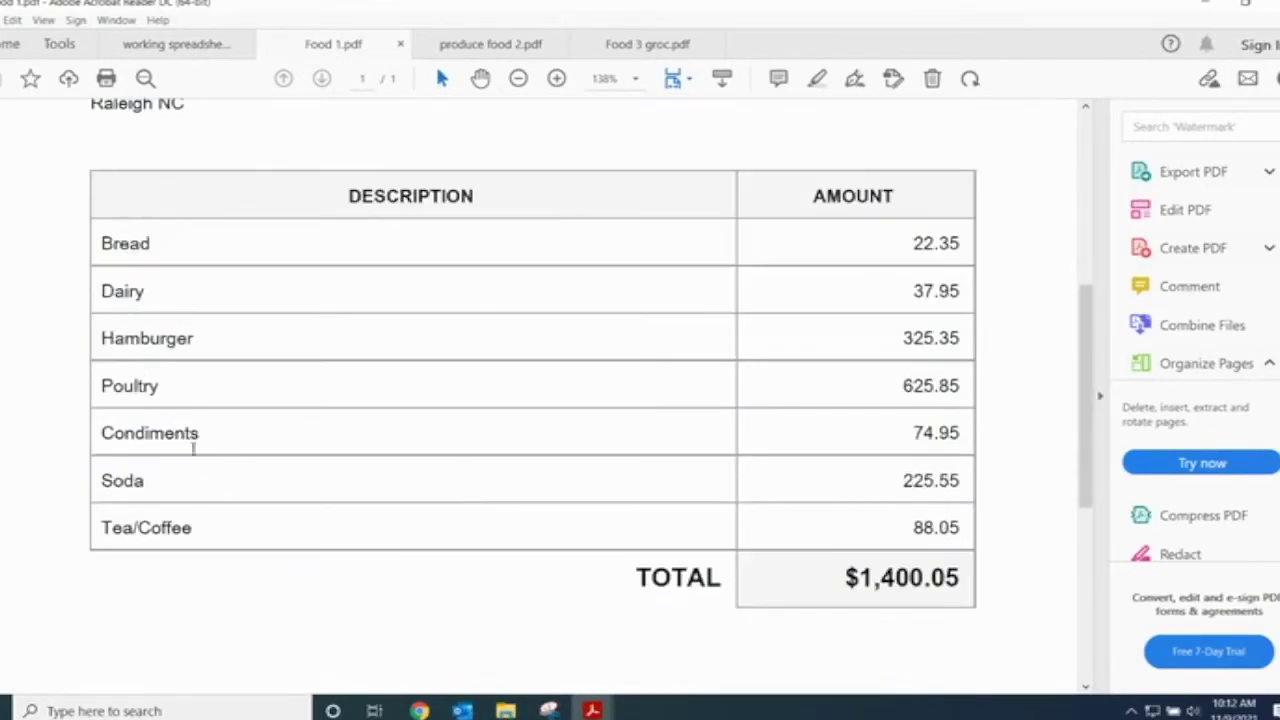
{"action": "left_click_drag", "start_coordinate": [204, 432], "coordinate": [97, 432]}
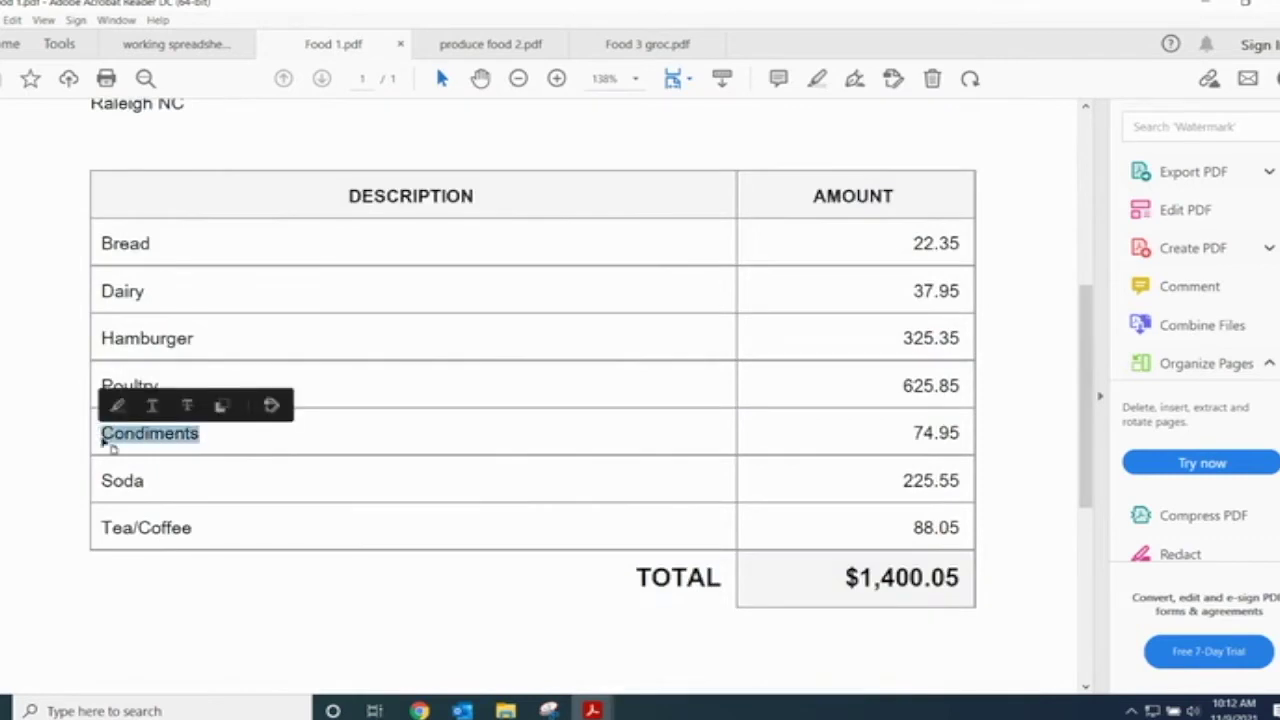
{"action": "left_click", "coordinate": [221, 594]}
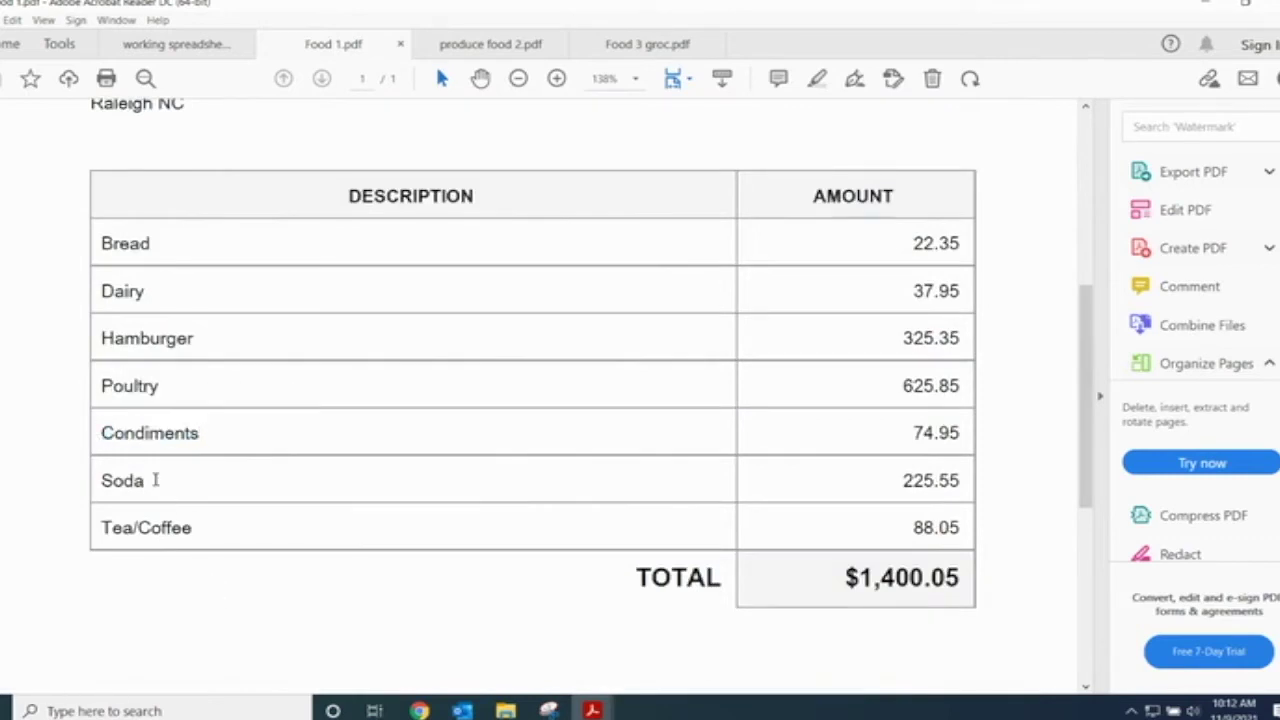
{"action": "left_click_drag", "start_coordinate": [163, 482], "coordinate": [100, 482]}
{"action": "left_click", "coordinate": [208, 534]}
- Review the produce food 2 and Food 3 groc invoices, ending on the purchases spreadsheet
{"action": "mouse_move", "coordinate": [592, 708]}
{"action": "left_click", "coordinate": [687, 645]}
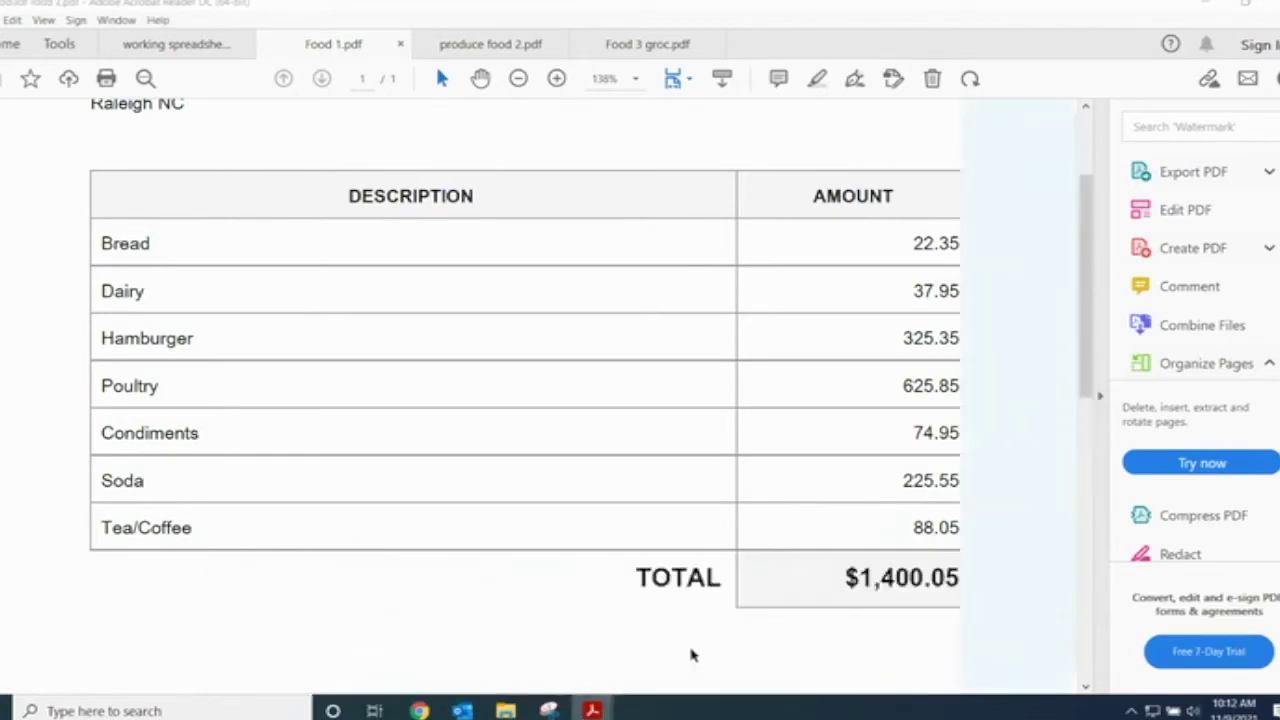
{"action": "scroll", "coordinate": [432, 484], "scroll_direction": "down", "scroll_amount": 2}
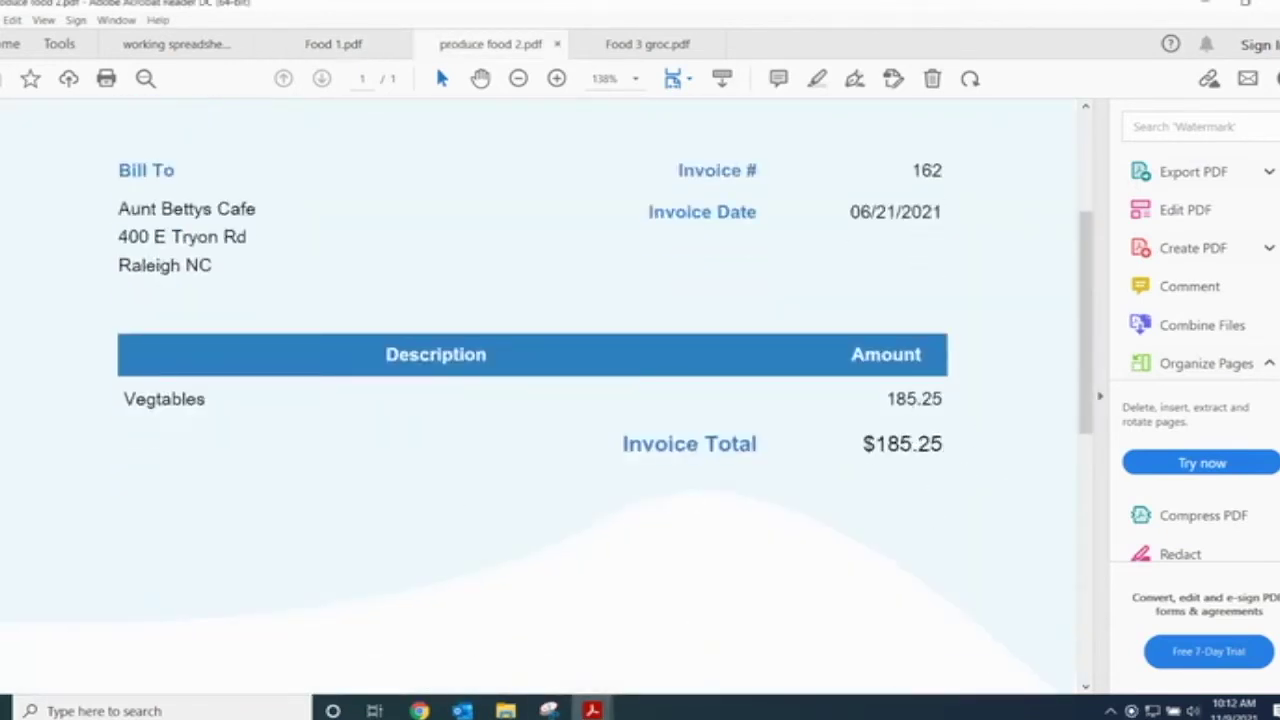
{"action": "mouse_move", "coordinate": [572, 706]}
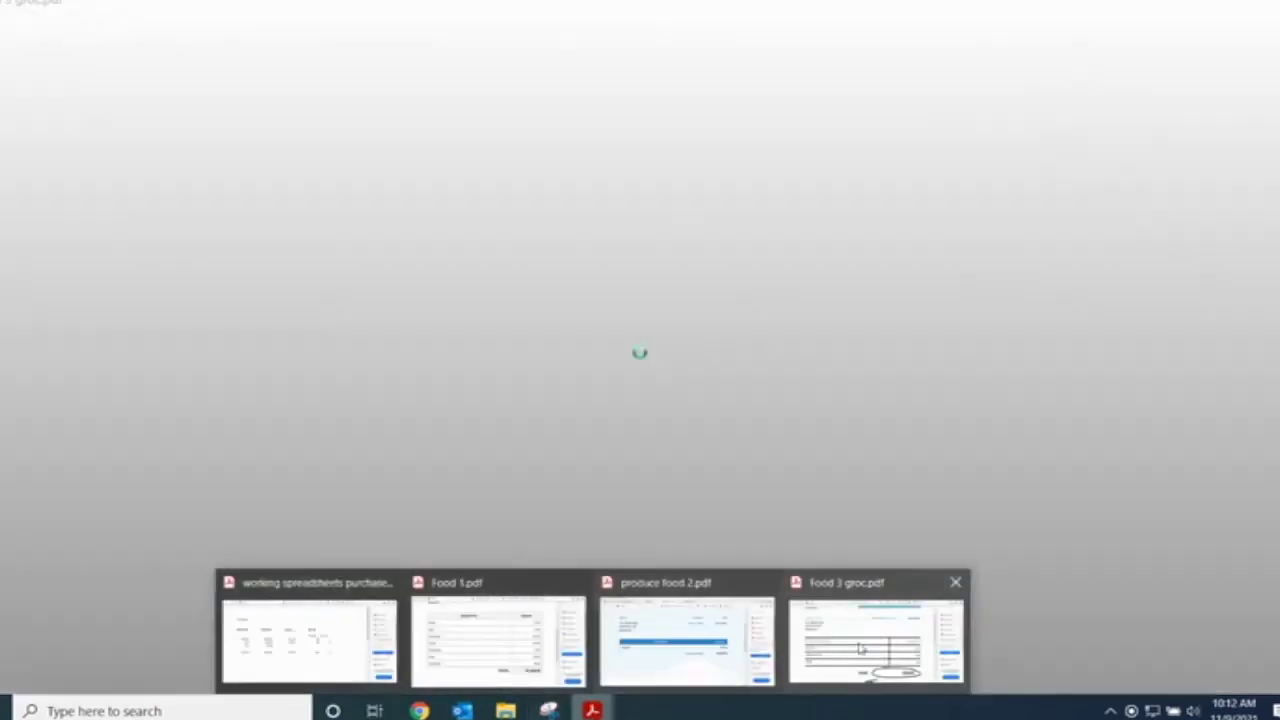
{"action": "left_click", "coordinate": [876, 640]}
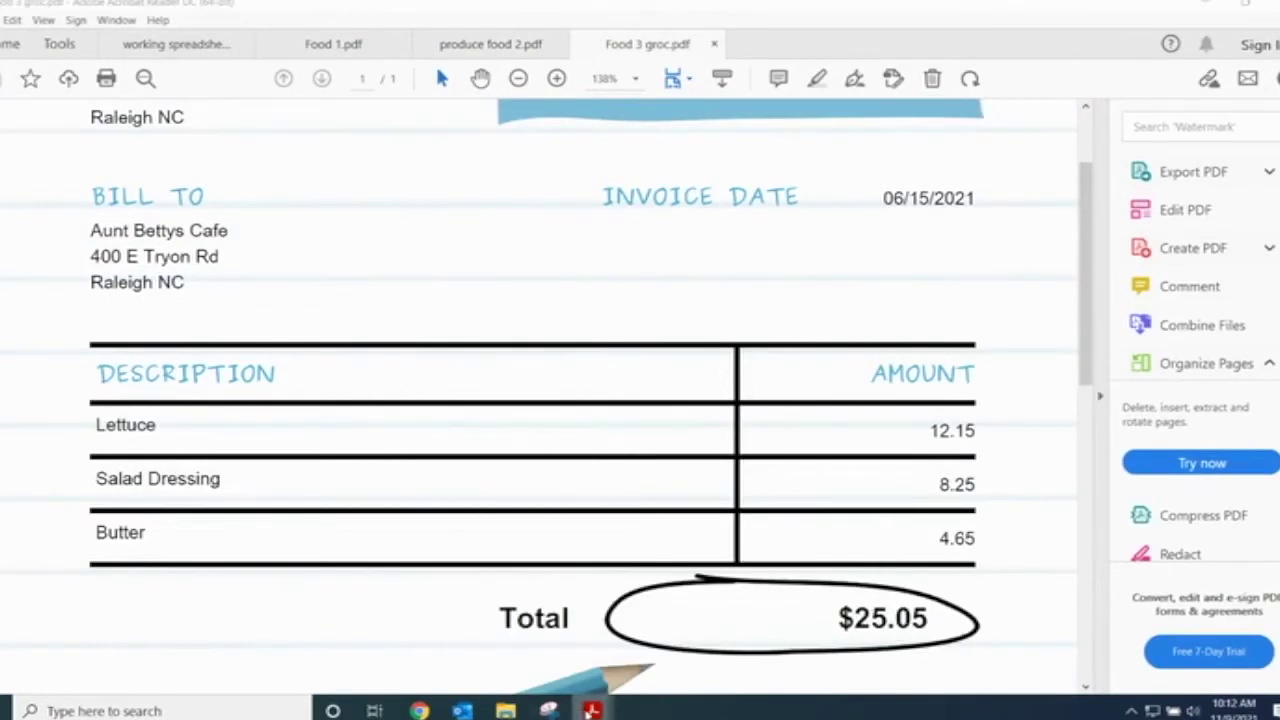
{"action": "mouse_move", "coordinate": [592, 710]}
{"action": "left_click", "coordinate": [400, 592]}
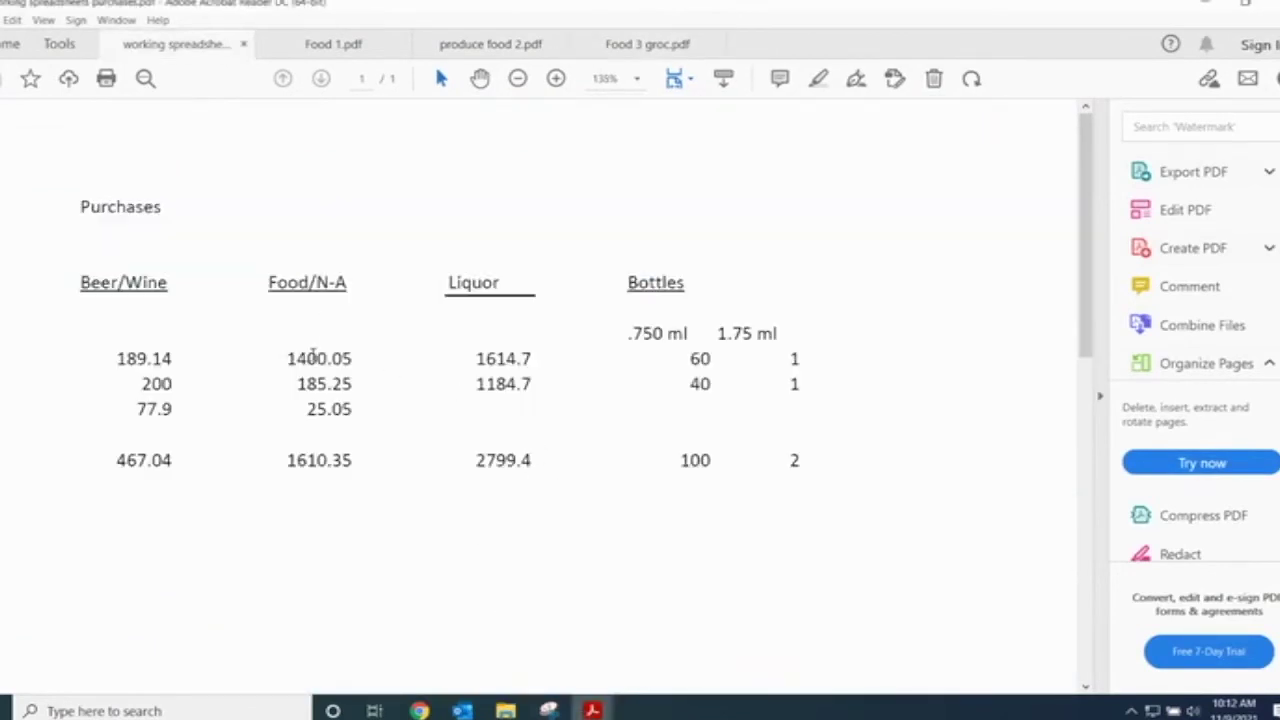
- Select the Food/N-A total 1610.35 on the purchases spreadsheet
{"action": "left_click_drag", "start_coordinate": [354, 465], "coordinate": [285, 462]}
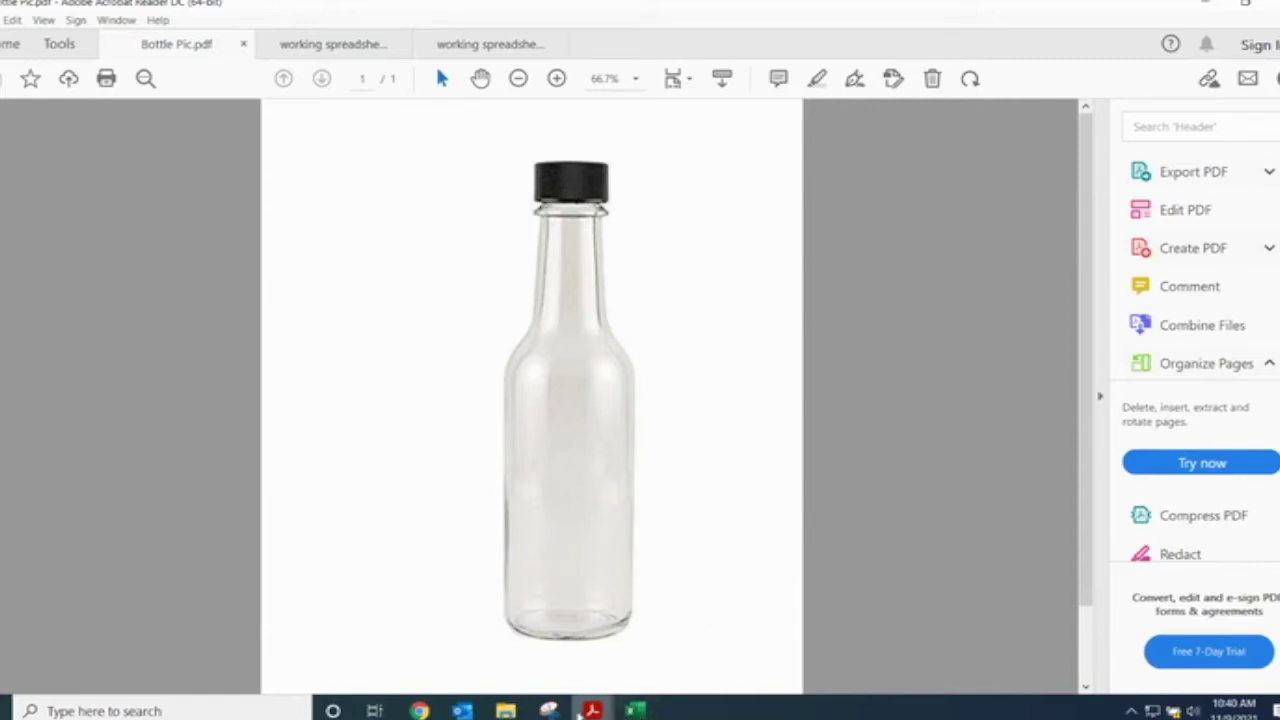
{"action": "mouse_move", "coordinate": [594, 709]}
{"action": "left_click", "coordinate": [757, 628]}
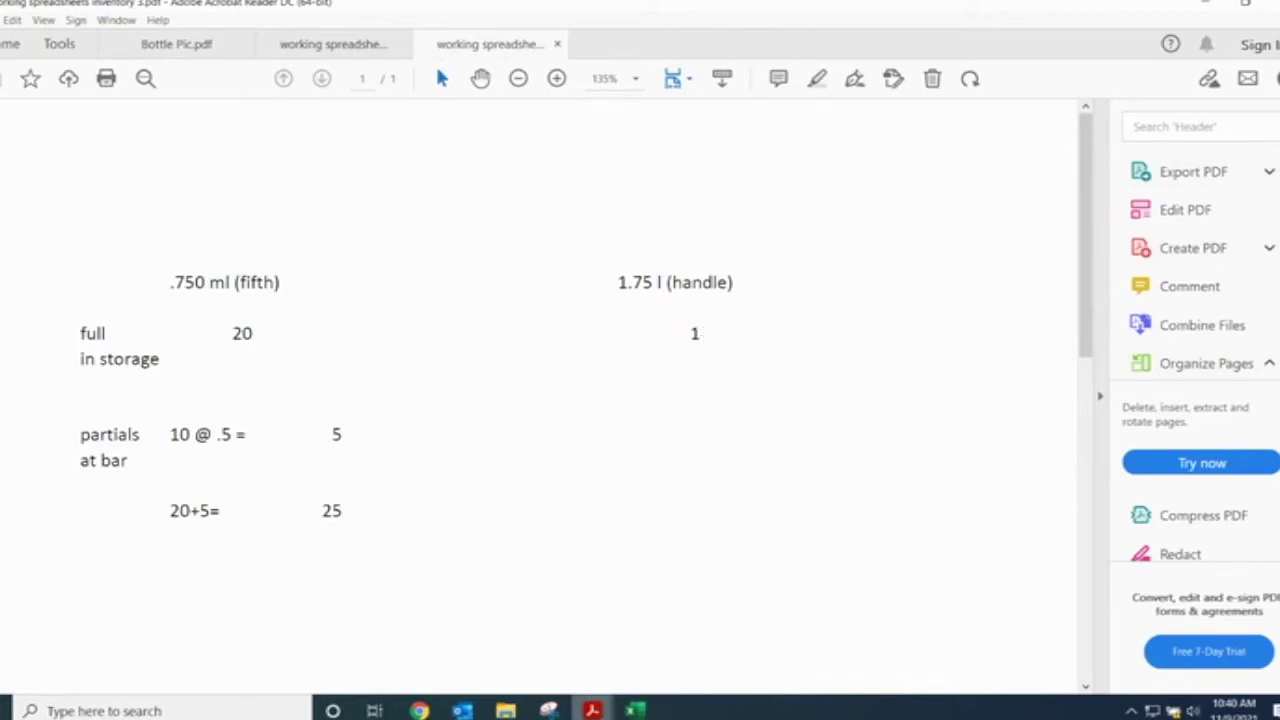
{"action": "mouse_move", "coordinate": [592, 708]}
{"action": "left_click", "coordinate": [448, 652]}
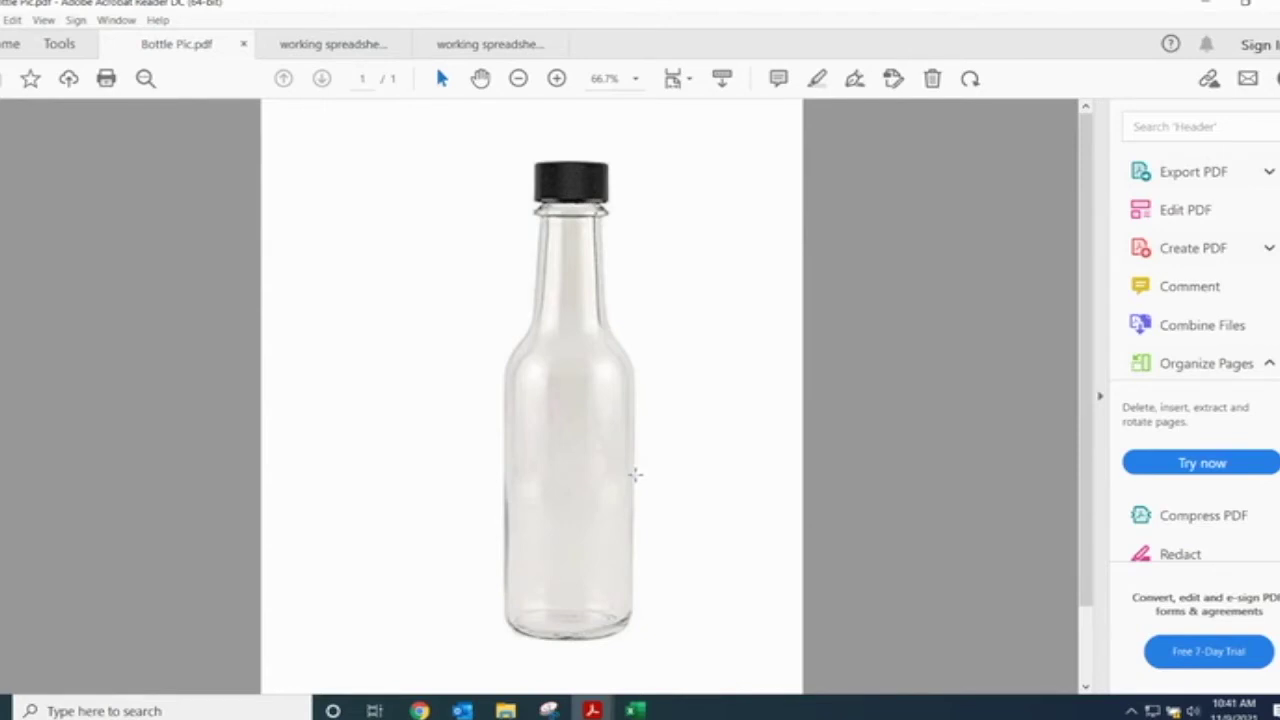
- Mark liquid levels along the side of the bottle in Bottle Pic
{"action": "left_click", "coordinate": [635, 474]}
{"action": "left_click", "coordinate": [637, 597]}
{"action": "mouse_move", "coordinate": [632, 590]}
{"action": "left_mouse_down"}
{"action": "mouse_move", "coordinate": [757, 590]}
{"action": "mouse_move", "coordinate": [615, 588]}
{"action": "mouse_move", "coordinate": [680, 564]}
{"action": "mouse_move", "coordinate": [632, 559]}
{"action": "mouse_move", "coordinate": [746, 538]}
{"action": "mouse_move", "coordinate": [635, 534]}
{"action": "left_mouse_up"}
{"action": "left_click", "coordinate": [638, 557]}
{"action": "left_click", "coordinate": [633, 534]}
{"action": "left_click", "coordinate": [635, 531]}
{"action": "left_click", "coordinate": [616, 428]}
{"action": "left_click", "coordinate": [660, 389]}
{"action": "mouse_move", "coordinate": [633, 370]}
{"action": "left_mouse_down"}
{"action": "mouse_move", "coordinate": [737, 371]}
{"action": "mouse_move", "coordinate": [636, 371]}
{"action": "left_mouse_up"}
{"action": "left_click", "coordinate": [635, 372]}
{"action": "left_click", "coordinate": [633, 373]}
- Check the third working spreadsheet and sales PDFs, then return to the purchases spreadsheet
{"action": "mouse_move", "coordinate": [592, 710]}
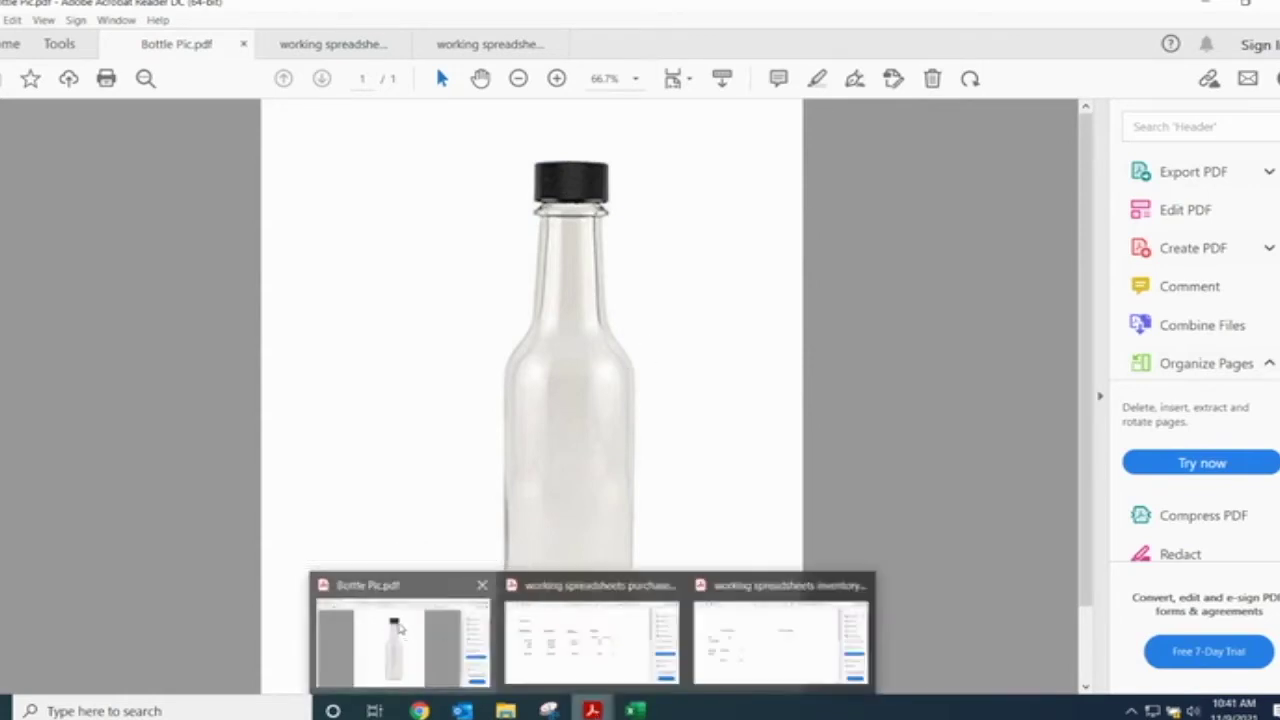
{"action": "left_click", "coordinate": [412, 624]}
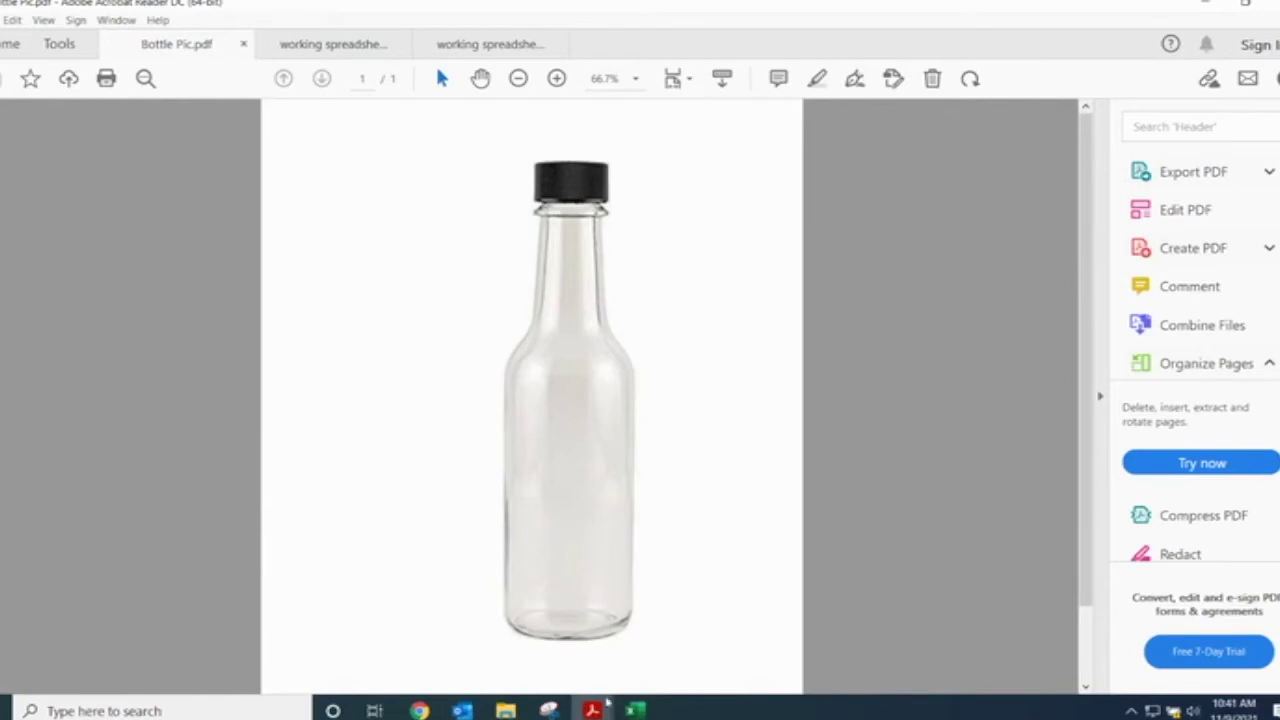
{"action": "left_click", "coordinate": [683, 589]}
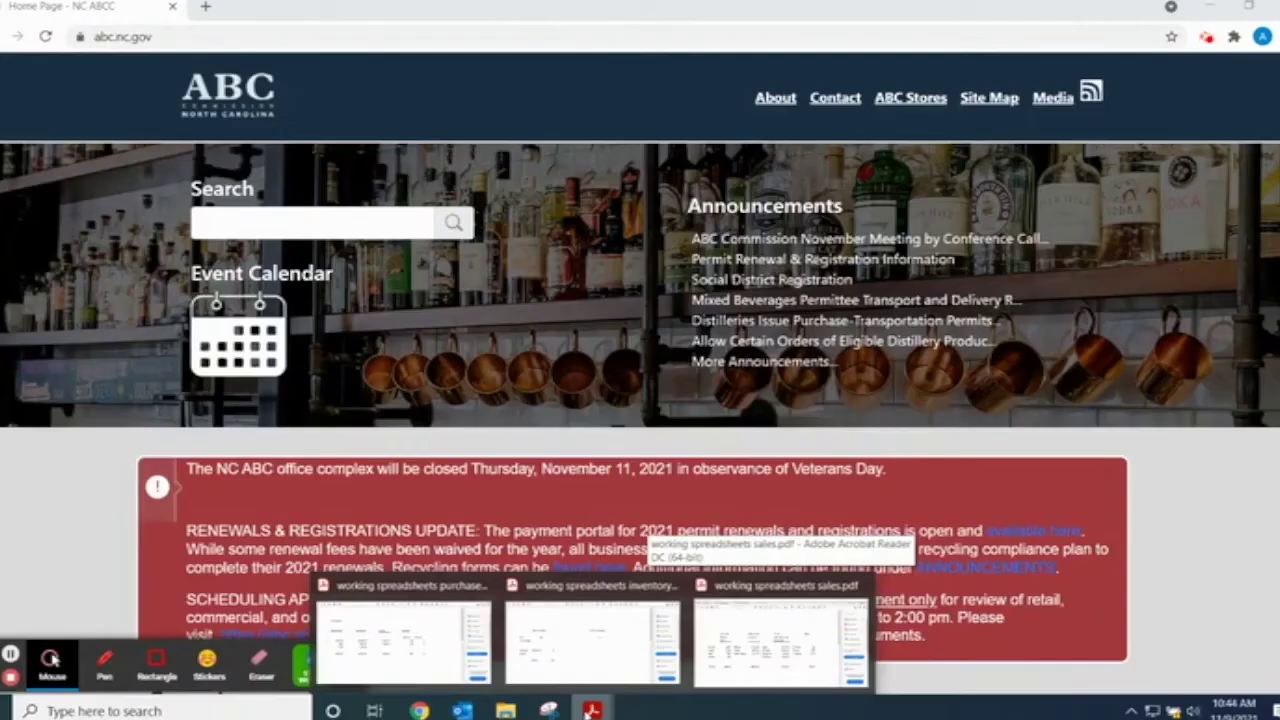
{"action": "left_click", "coordinate": [791, 644]}
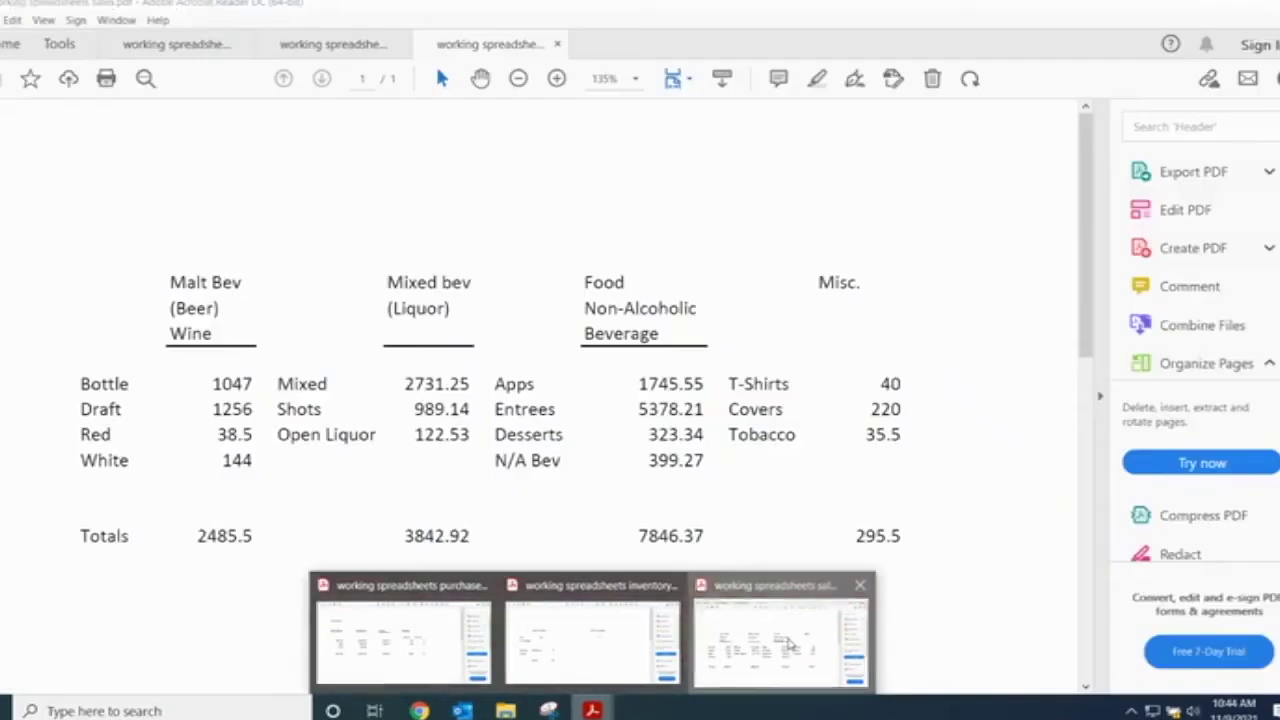
{"action": "mouse_move", "coordinate": [592, 708]}
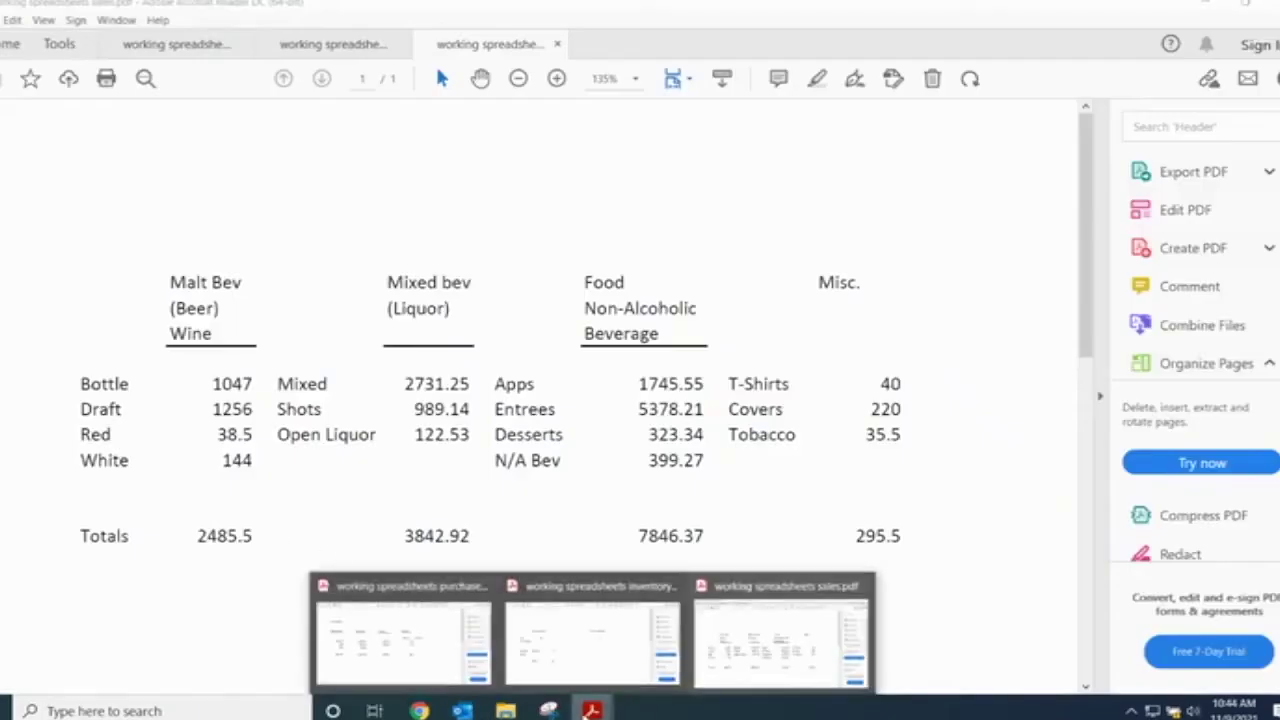
{"action": "left_click", "coordinate": [414, 624]}
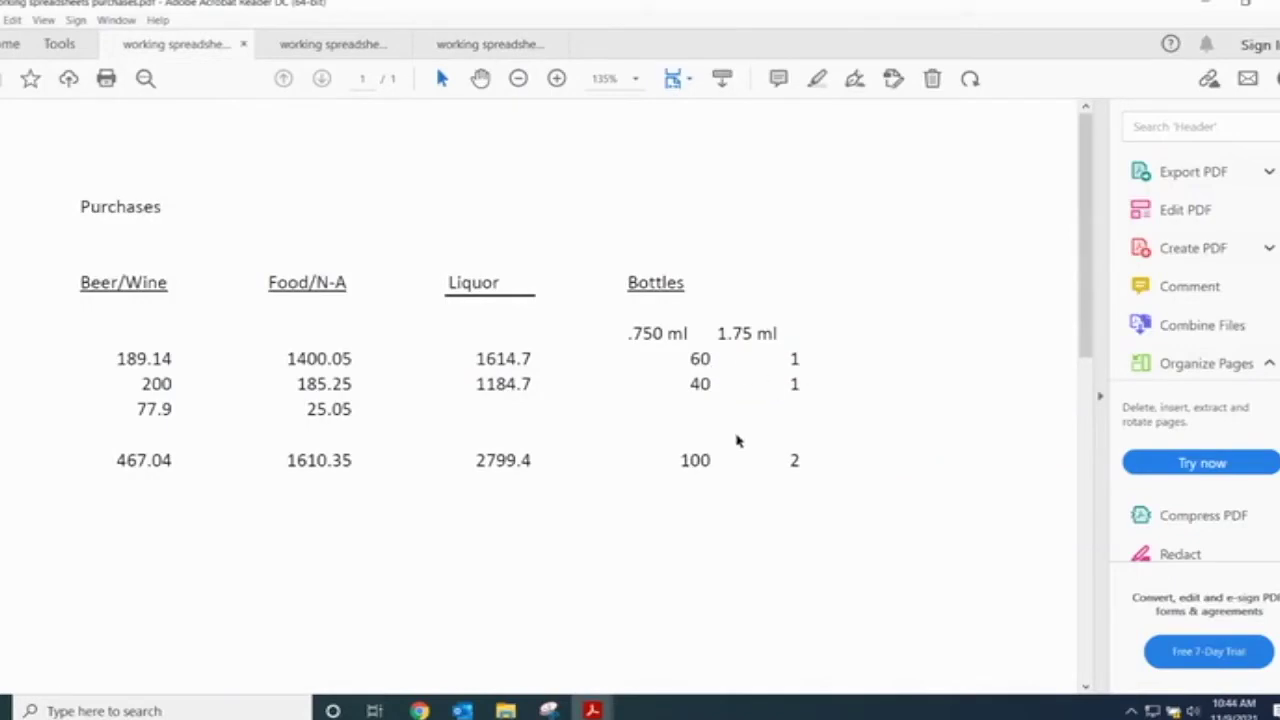
- Bring up the inventory spreadsheet showing 25 fifths and 1 handle
{"action": "mouse_move", "coordinate": [592, 708]}
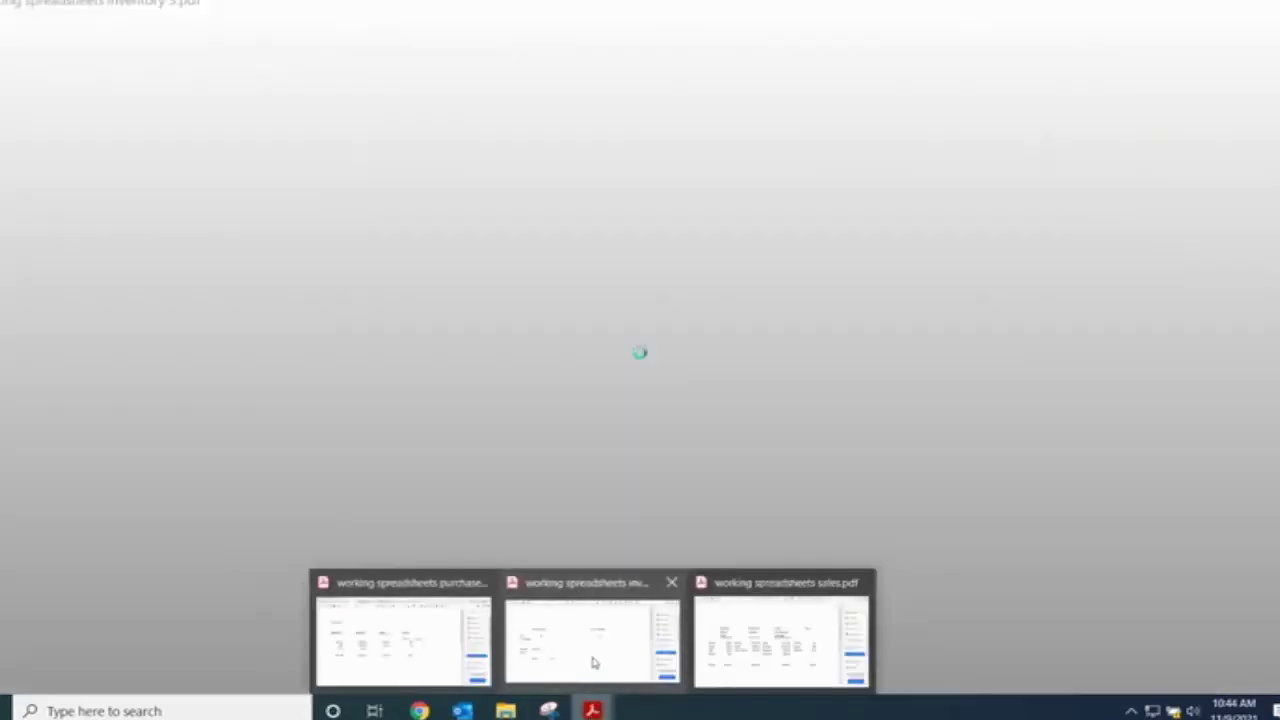
{"action": "left_click", "coordinate": [630, 615]}
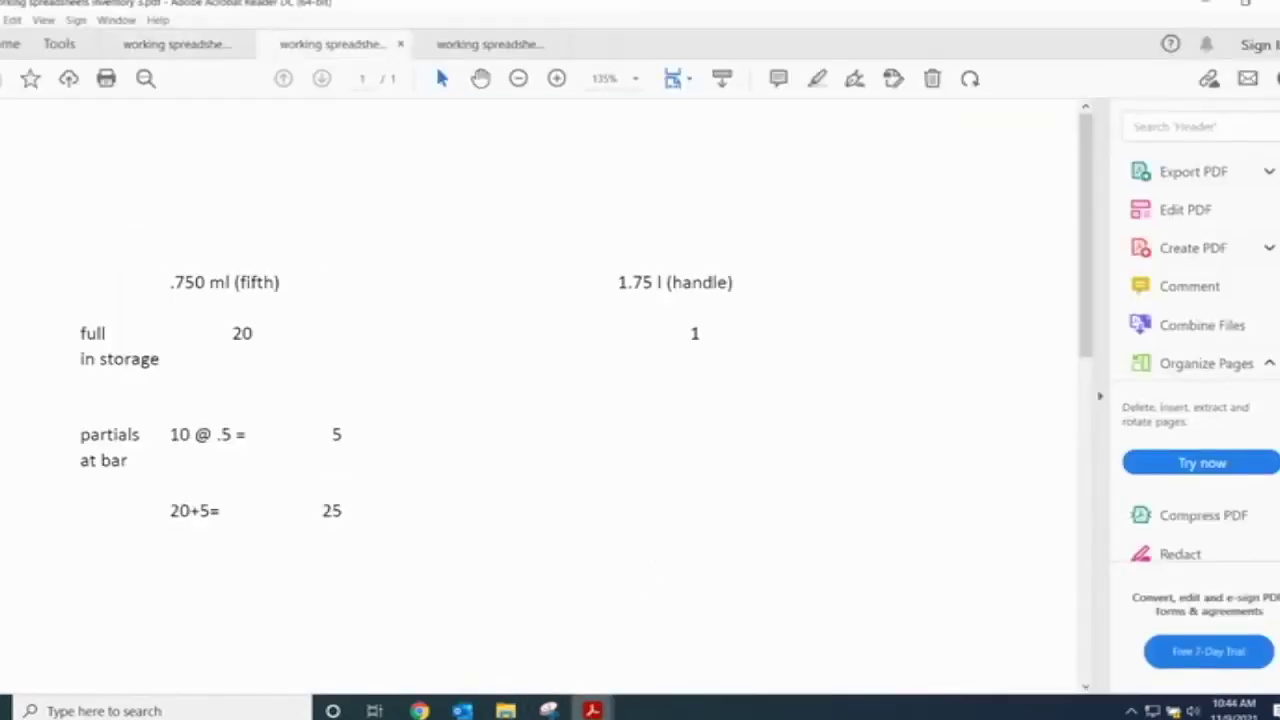
- From the NC ABC home page, go to Audit and open Financial and Inventory Reporting
{"action": "mouse_move", "coordinate": [419, 710]}
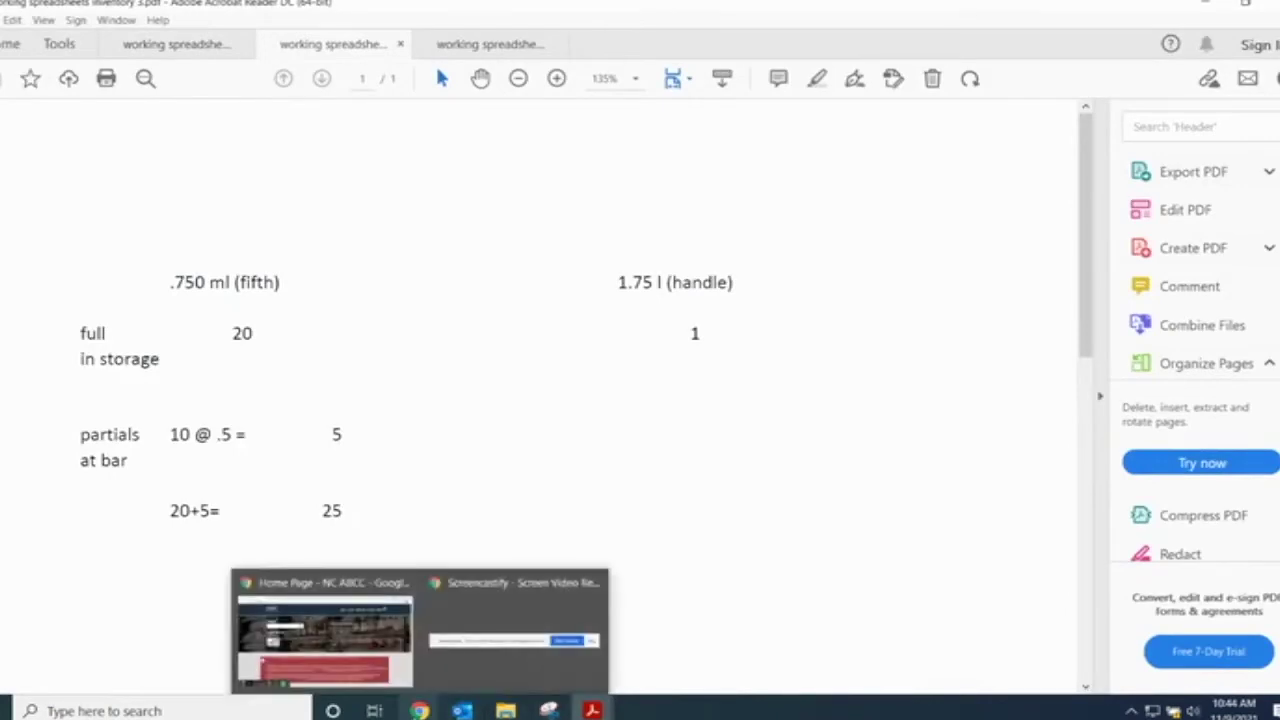
{"action": "left_click", "coordinate": [323, 632]}
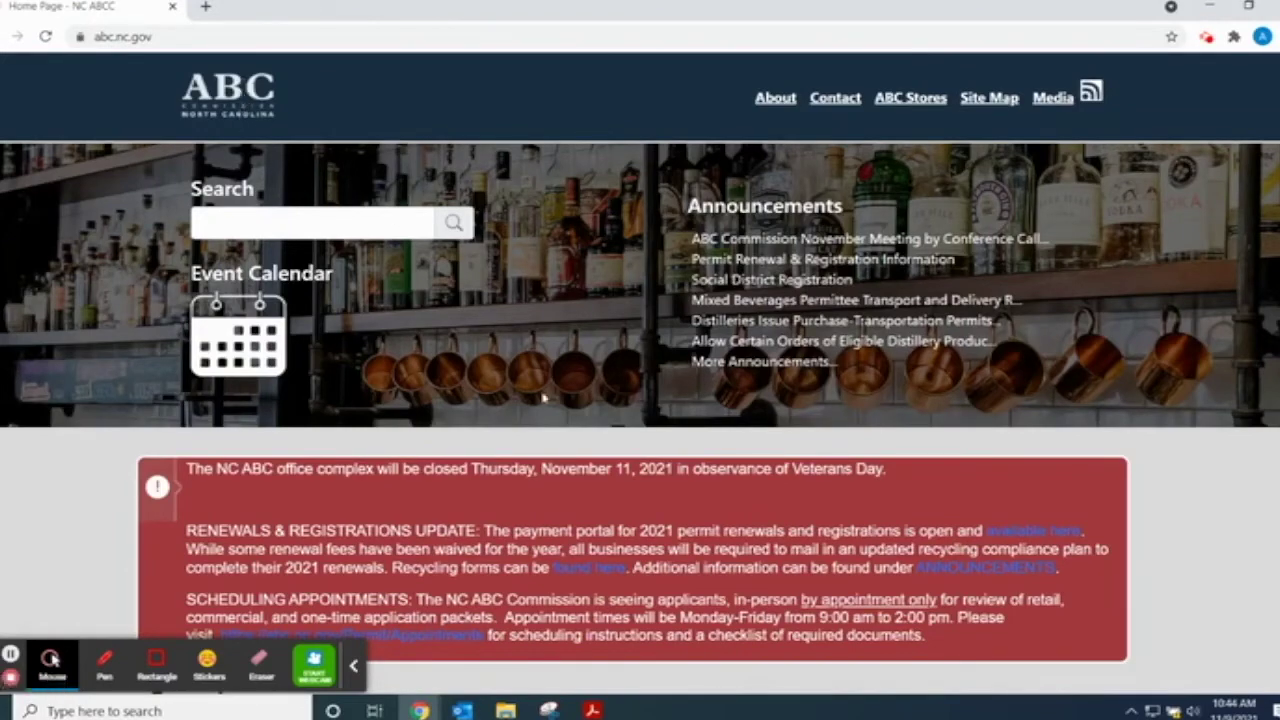
{"action": "scroll", "coordinate": [640, 410], "scroll_direction": "down", "scroll_amount": 3}
{"action": "scroll", "coordinate": [665, 437], "scroll_direction": "down", "scroll_amount": 9}
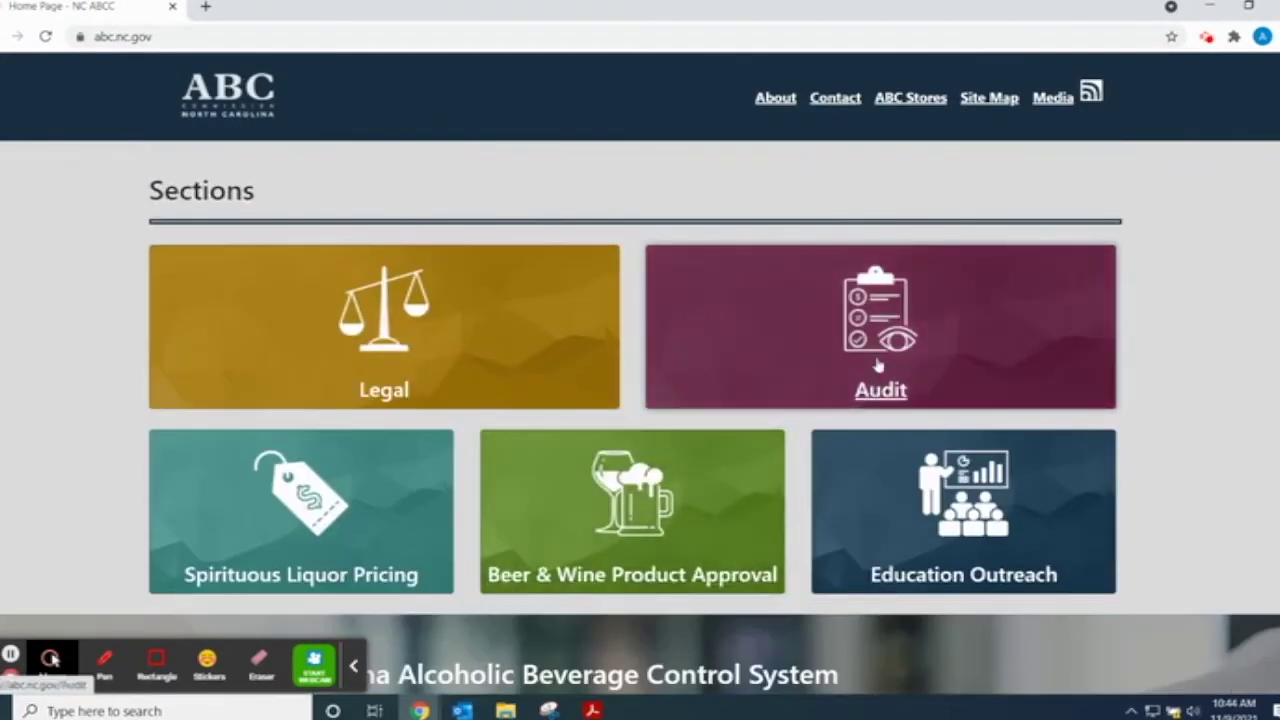
{"action": "left_click", "coordinate": [878, 367]}
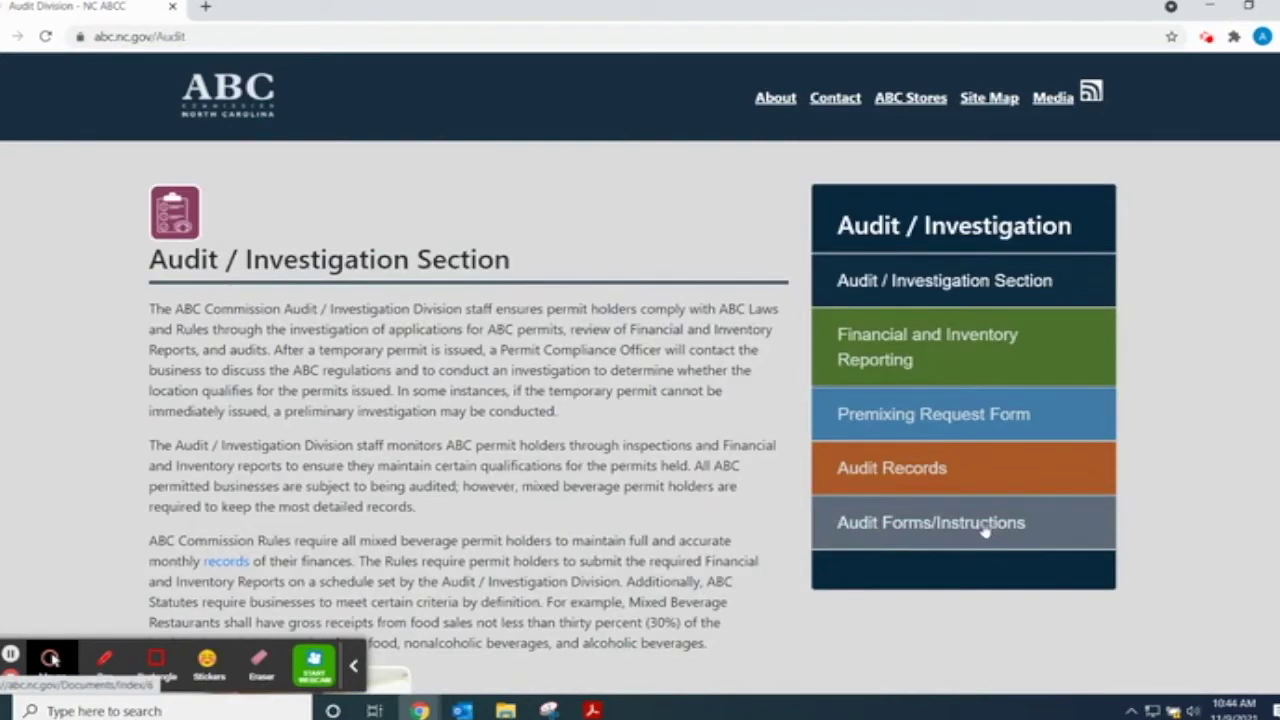
{"action": "left_click", "coordinate": [910, 360]}
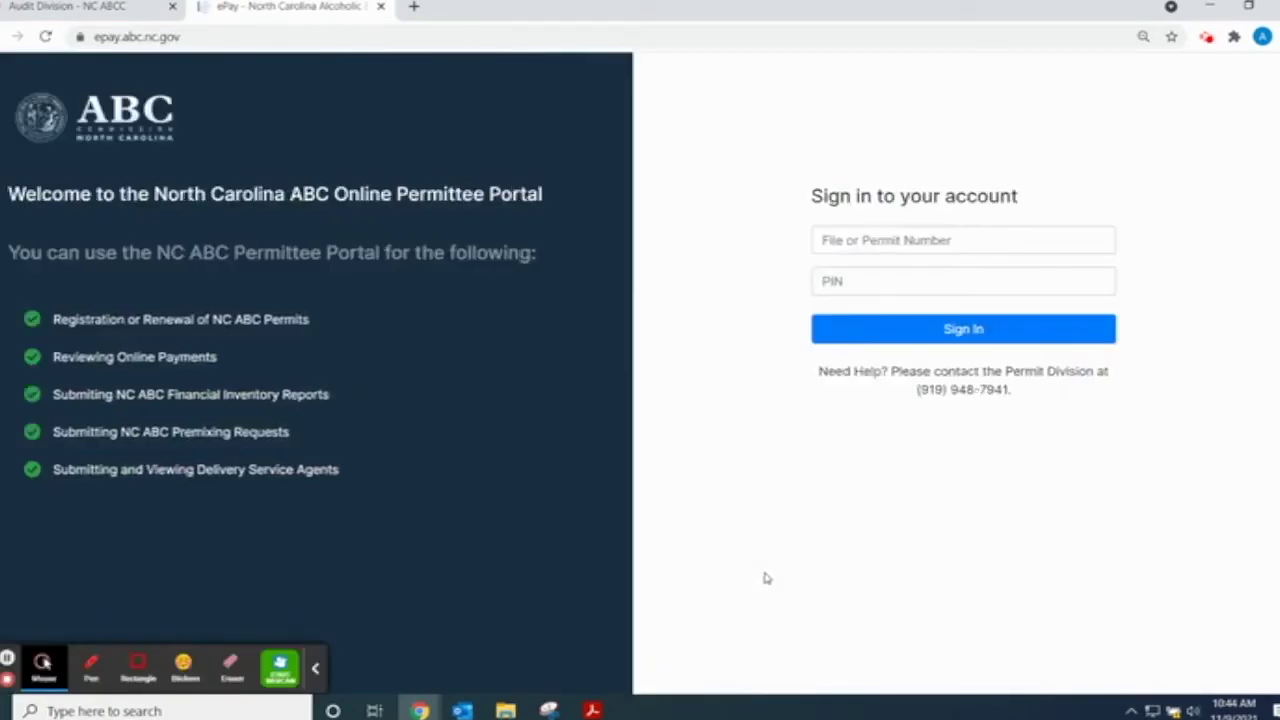
- Enter the business's permit number in the sign-in form and move on to the PIN
{"action": "left_click", "coordinate": [878, 241]}
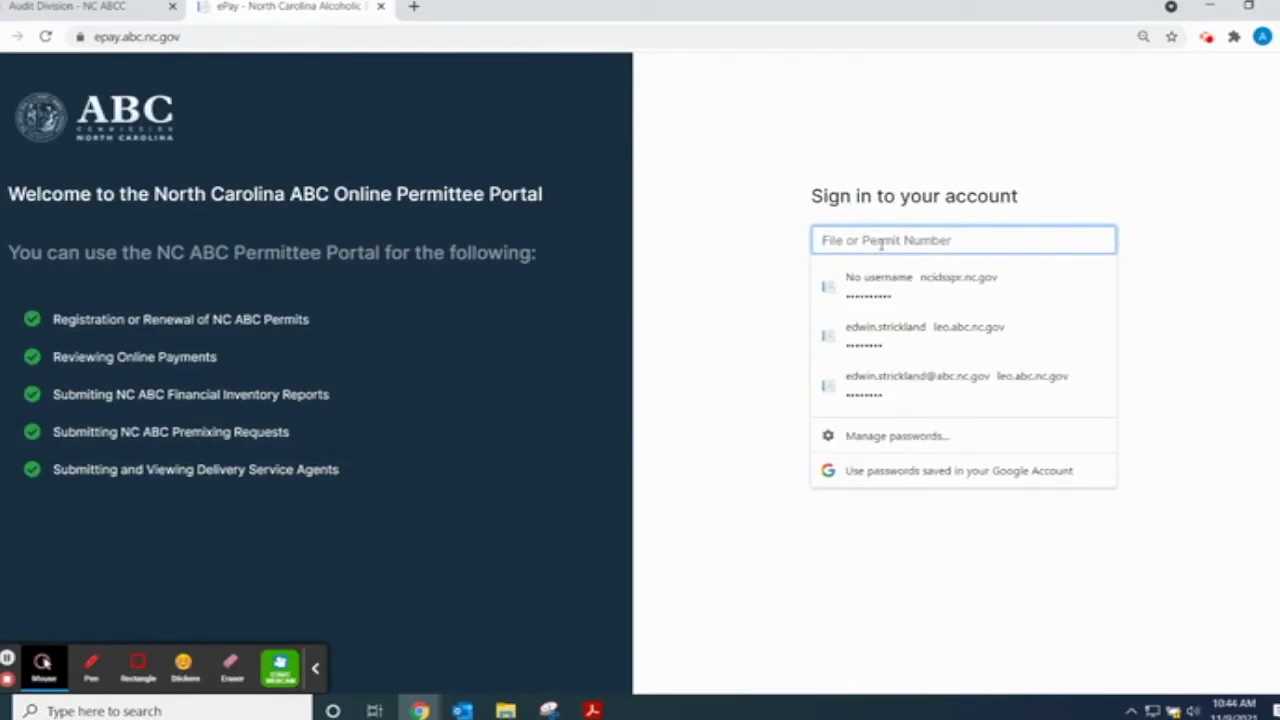
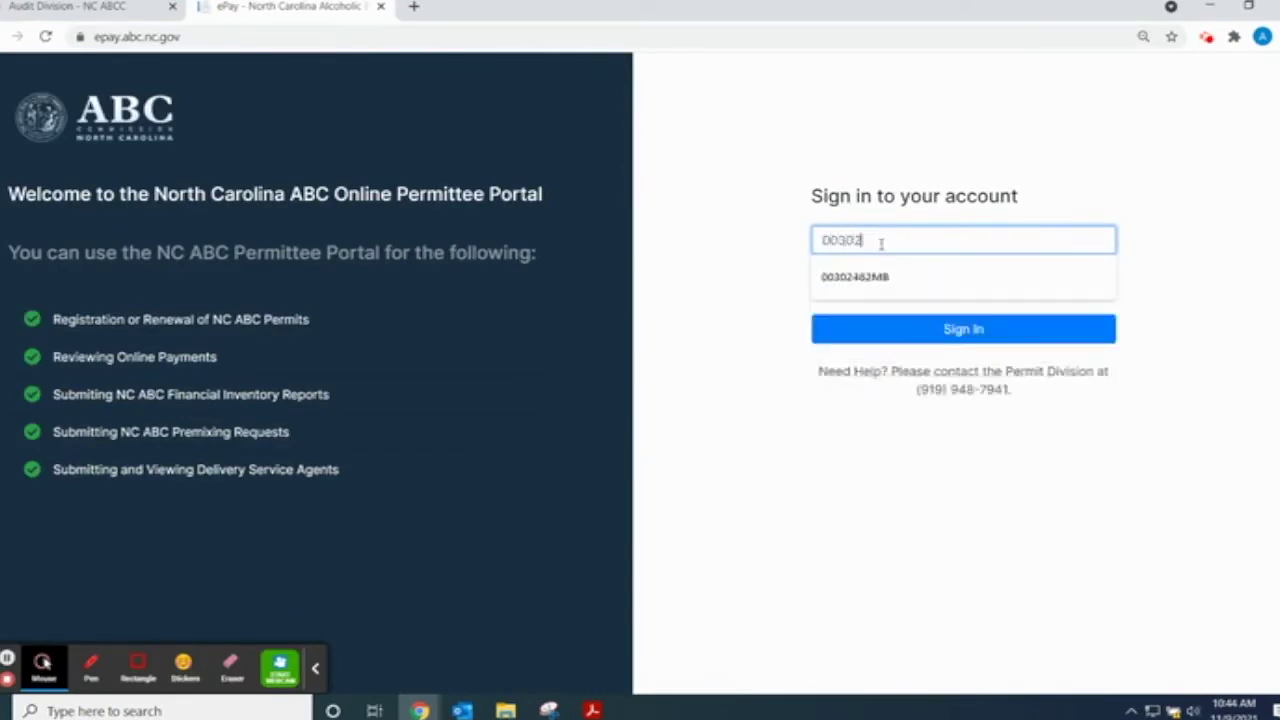
{"action": "left_click", "coordinate": [870, 266]}
{"action": "left_click", "coordinate": [846, 282]}
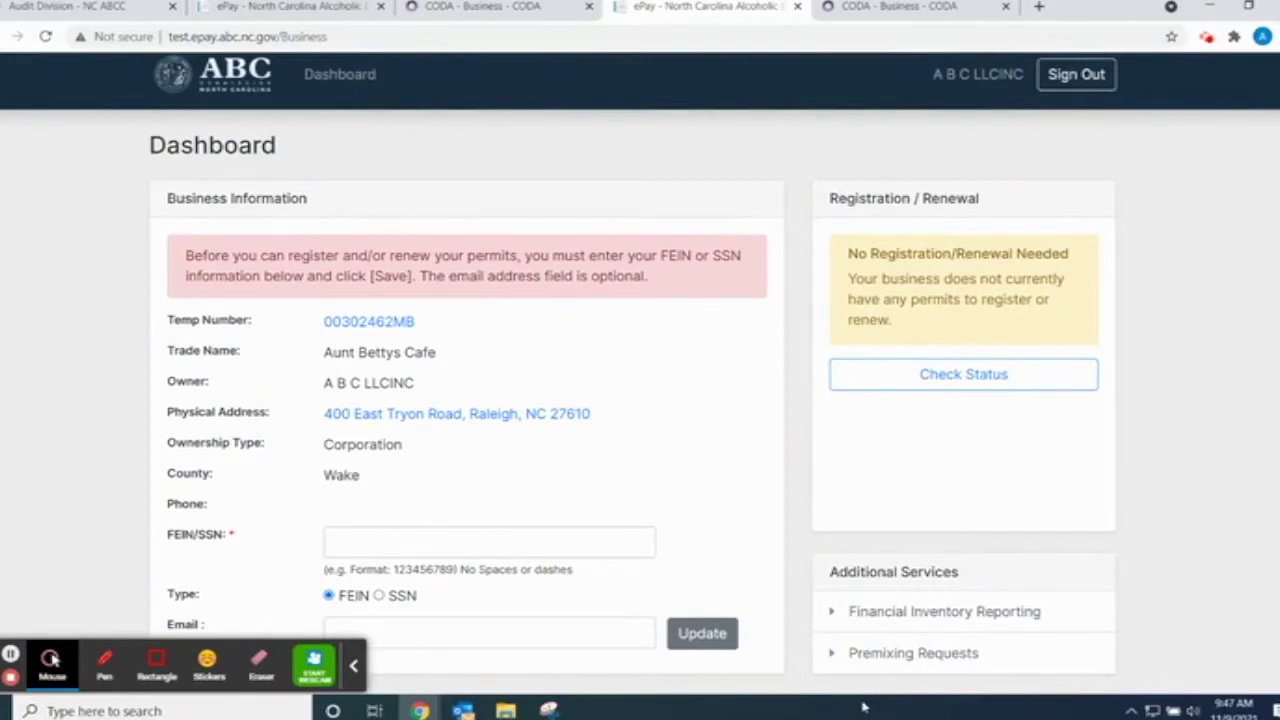
- Choose Financial Inventory Reporting under Additional Services on the Dashboard
{"action": "left_click", "coordinate": [918, 615]}
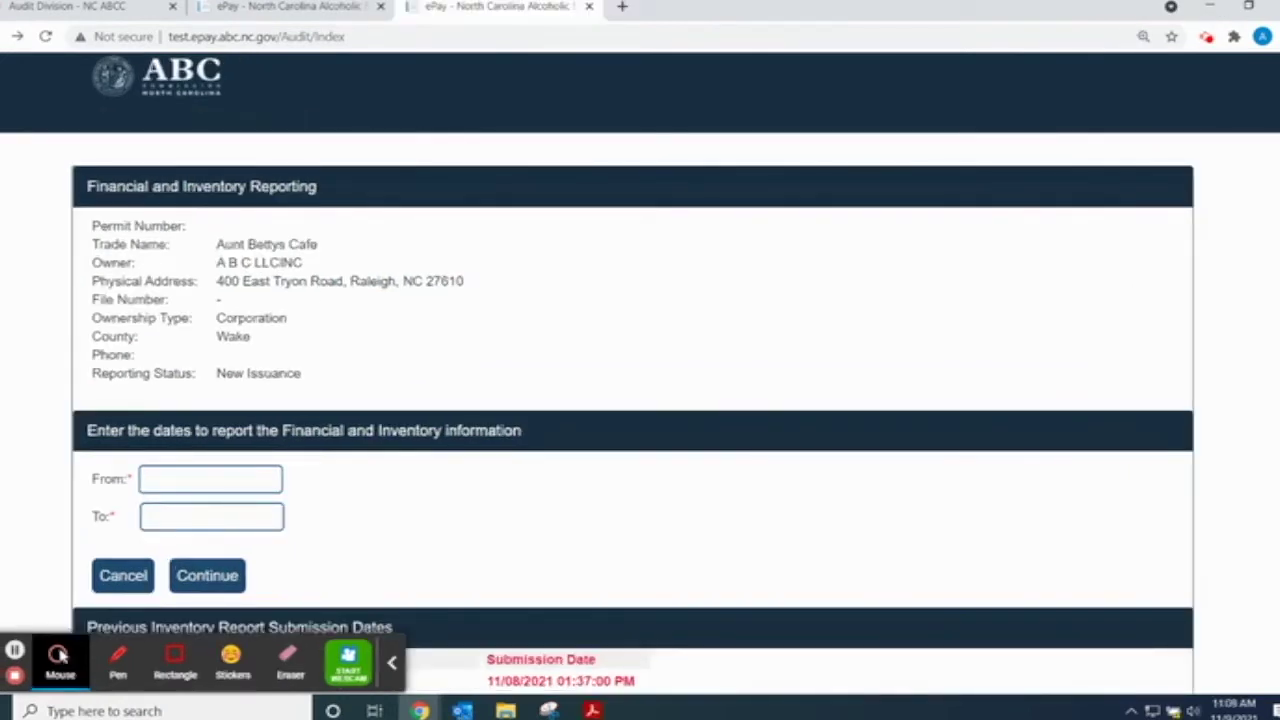
- Pick 06/01/2021 as the report's From date
{"action": "left_click", "coordinate": [154, 476]}
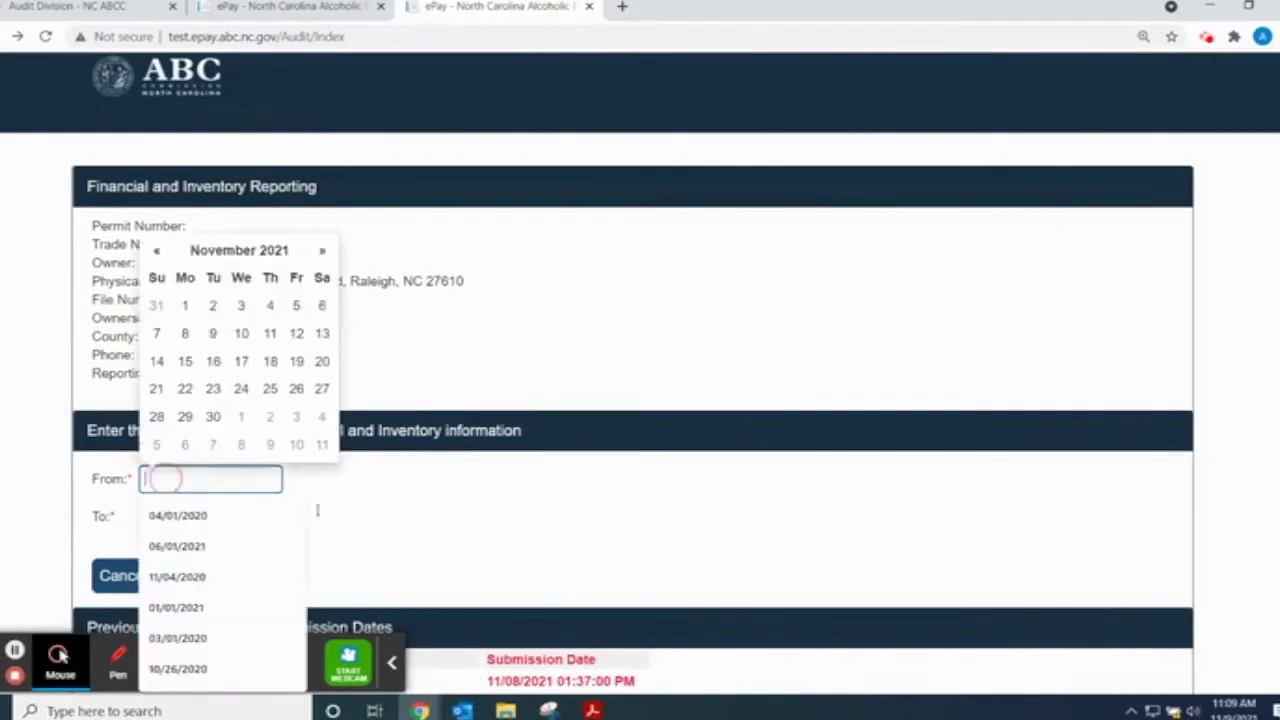
{"action": "left_click", "coordinate": [156, 251]}
{"action": "left_click", "coordinate": [156, 251]}
{"action": "left_click", "coordinate": [156, 251]}
{"action": "left_click", "coordinate": [156, 251]}
{"action": "left_click", "coordinate": [156, 251]}
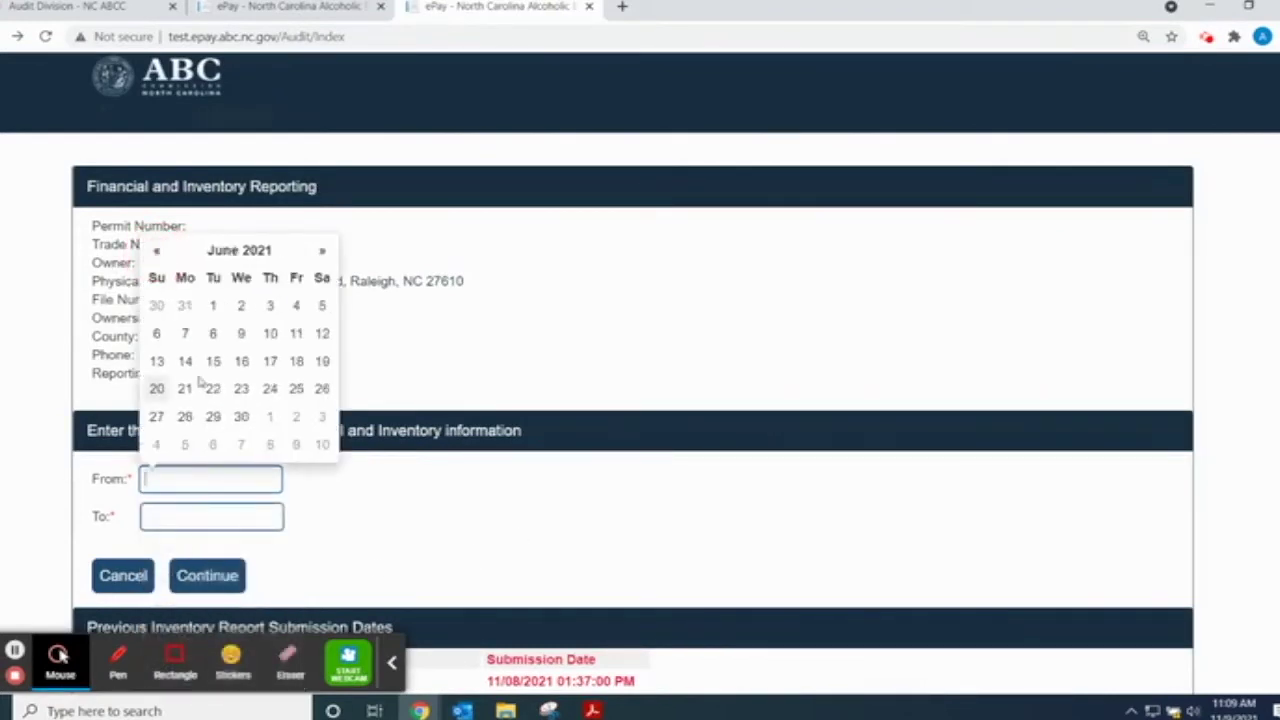
{"action": "left_click", "coordinate": [213, 305]}
- Pick 06/30/2021 as the To date and continue to the June reporting form
{"action": "left_click", "coordinate": [200, 517]}
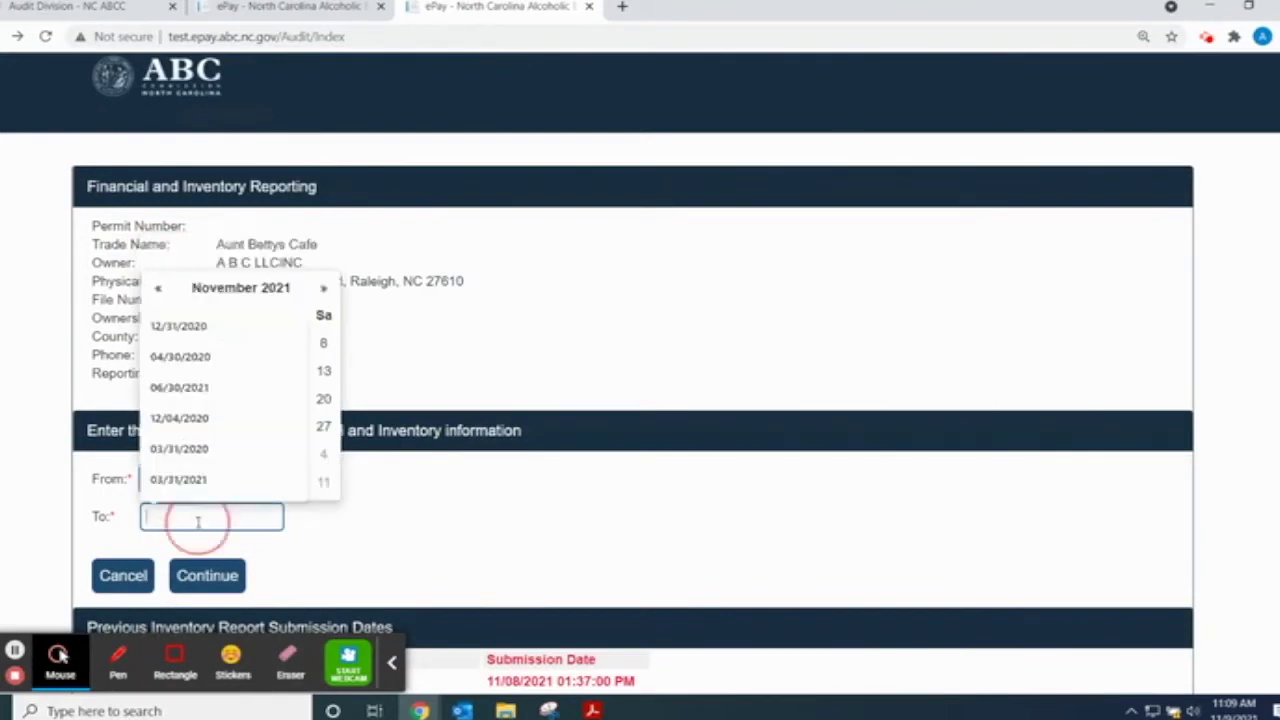
{"action": "left_click", "coordinate": [160, 289]}
{"action": "left_click", "coordinate": [160, 289]}
{"action": "left_click", "coordinate": [160, 289]}
{"action": "left_click", "coordinate": [160, 289]}
{"action": "left_click", "coordinate": [161, 289]}
{"action": "left_click", "coordinate": [245, 455]}
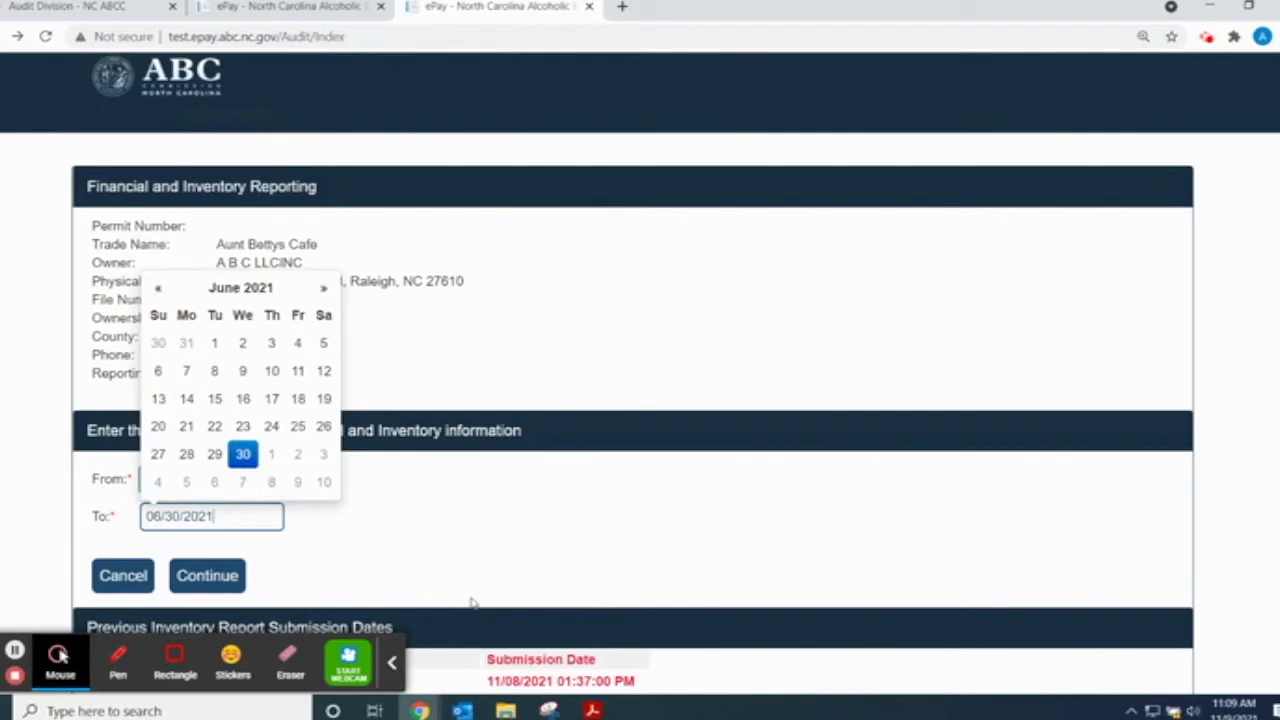
{"action": "left_click", "coordinate": [480, 535]}
{"action": "left_click", "coordinate": [112, 516]}
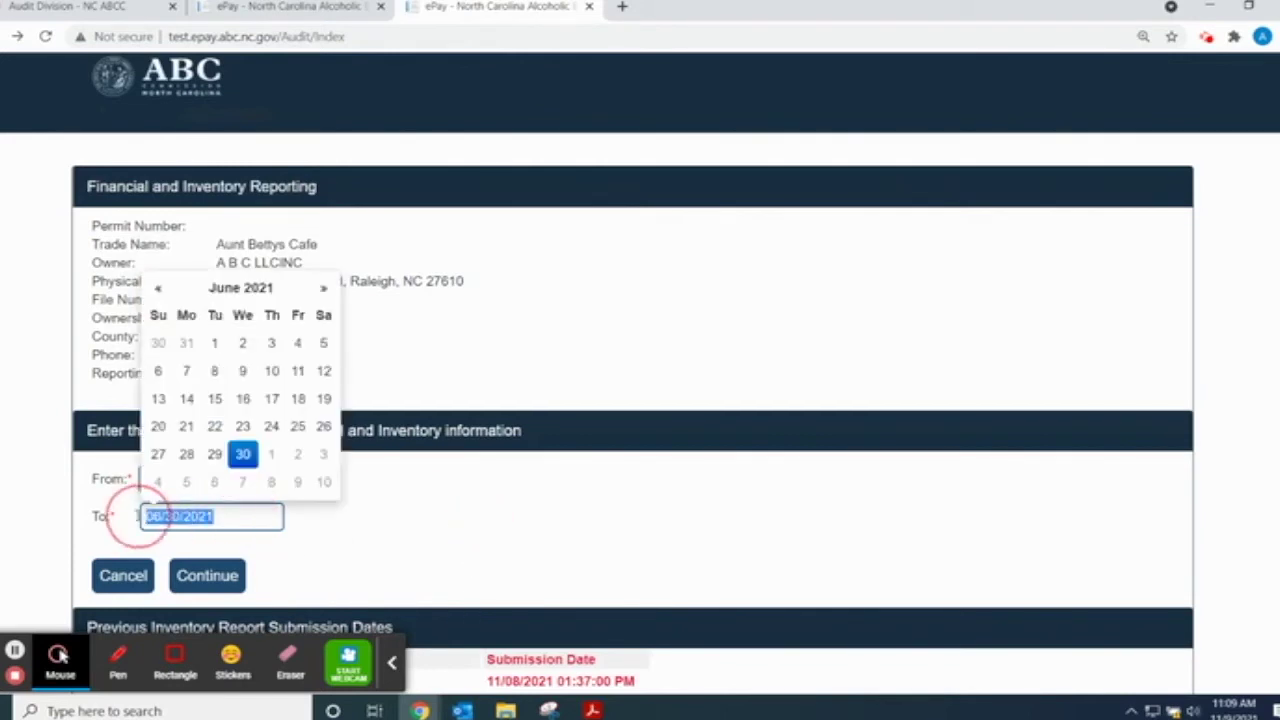
{"action": "left_click", "coordinate": [431, 534]}
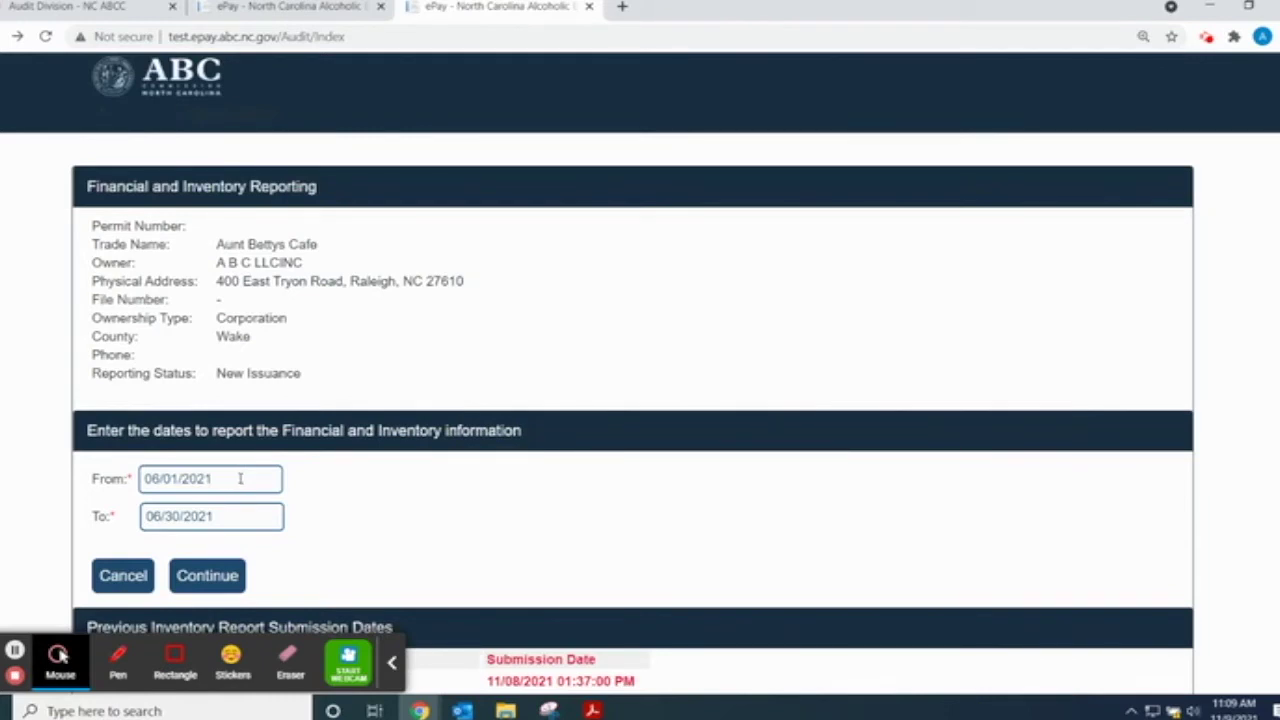
{"action": "left_click", "coordinate": [212, 578]}
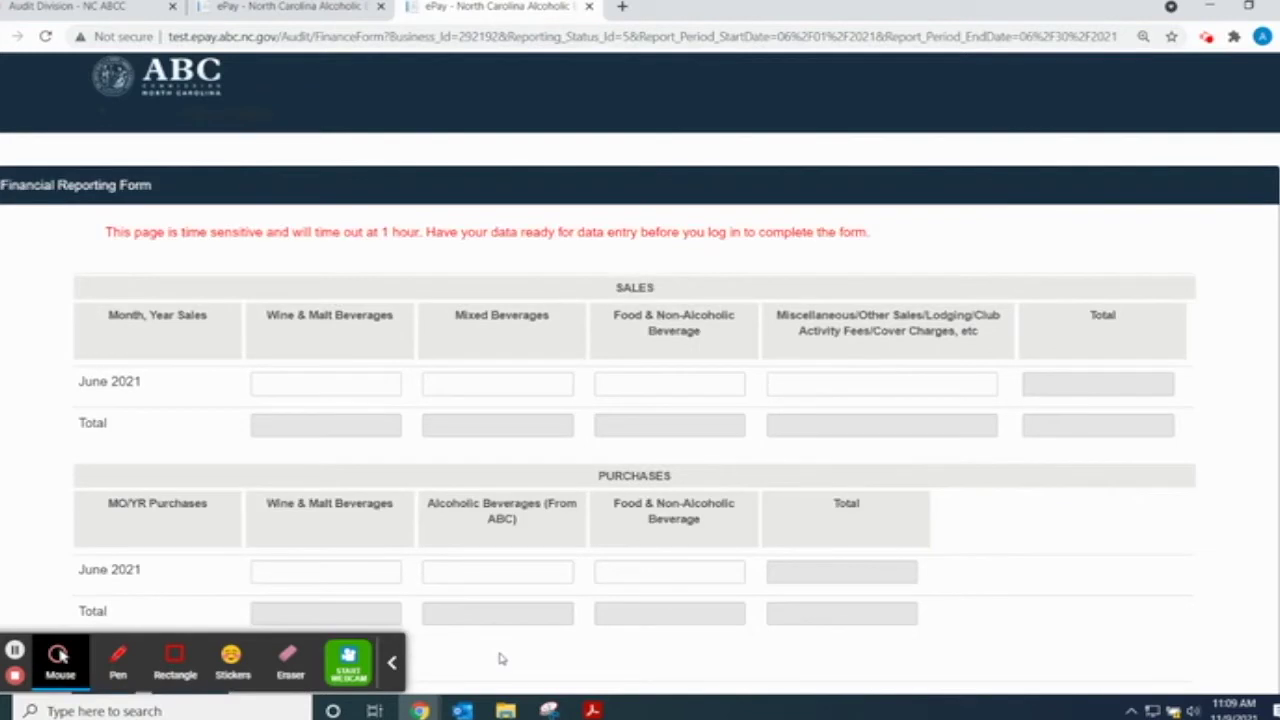
- Note the one-hour timeout notice, then bring up the working spreadsheets sales PDF
{"action": "left_click_drag", "start_coordinate": [896, 238], "coordinate": [57, 262]}
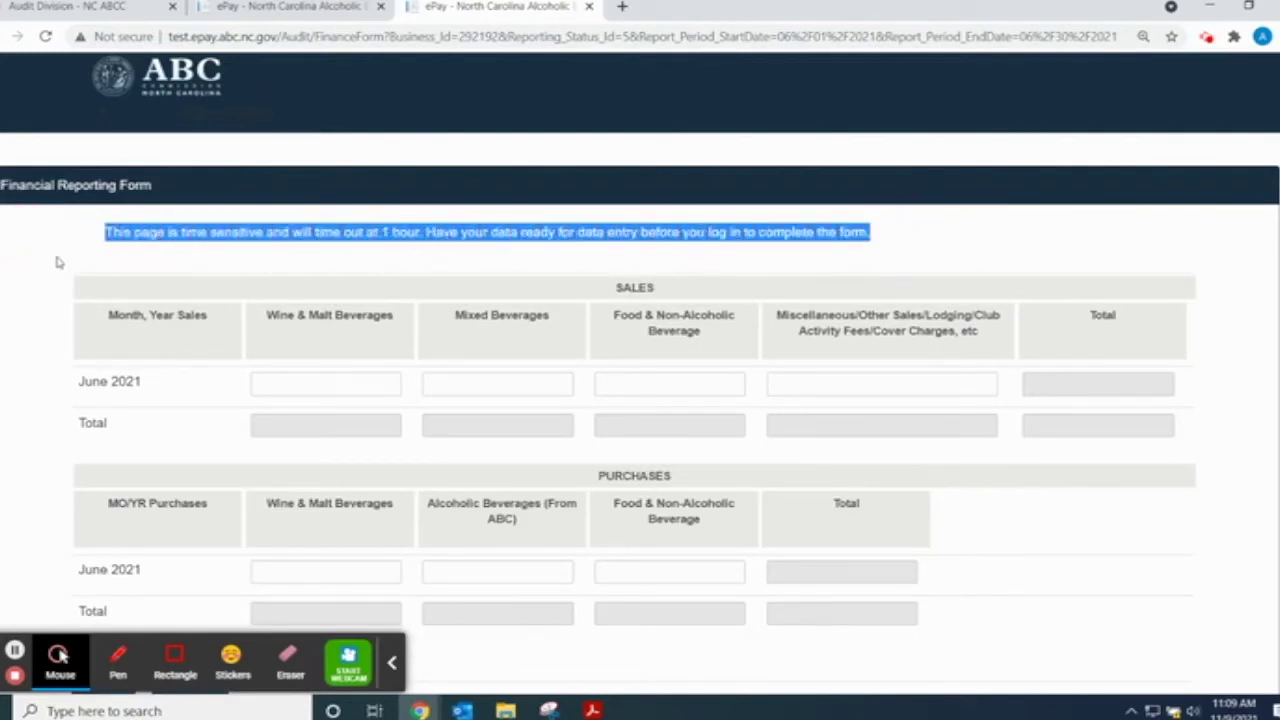
{"action": "left_click", "coordinate": [57, 262]}
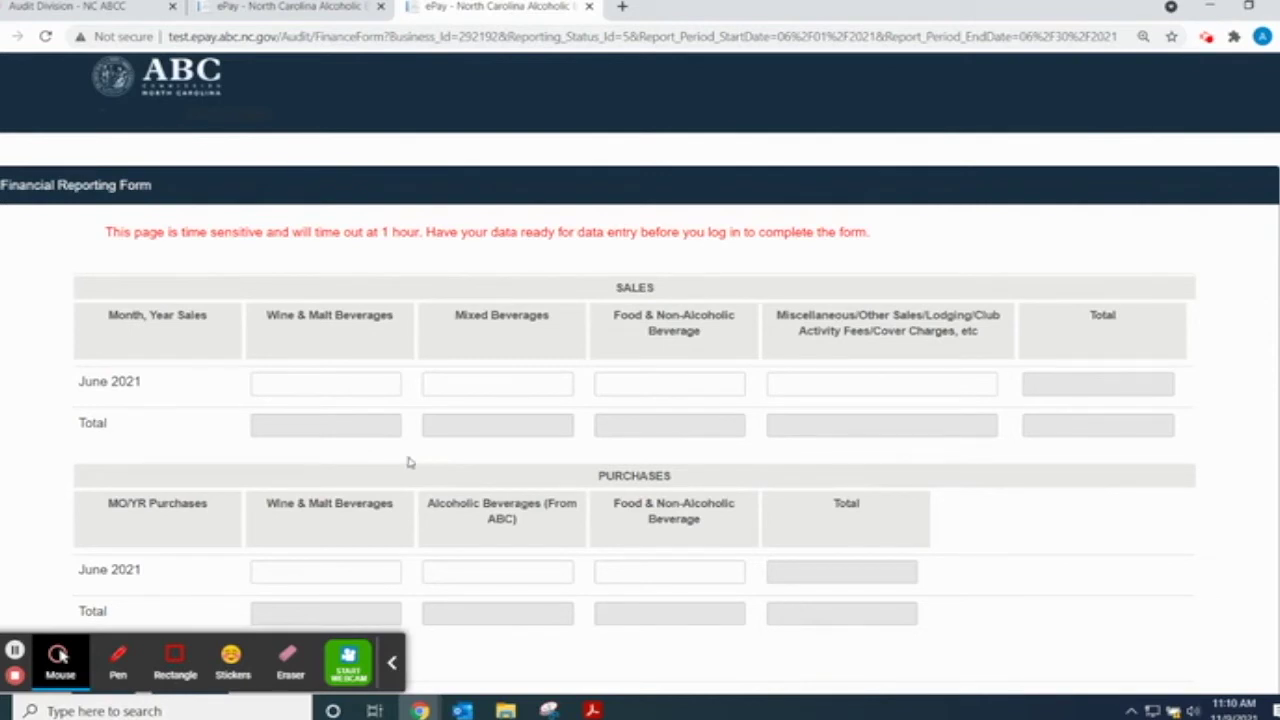
{"action": "mouse_move", "coordinate": [592, 710]}
{"action": "left_click", "coordinate": [705, 680]}
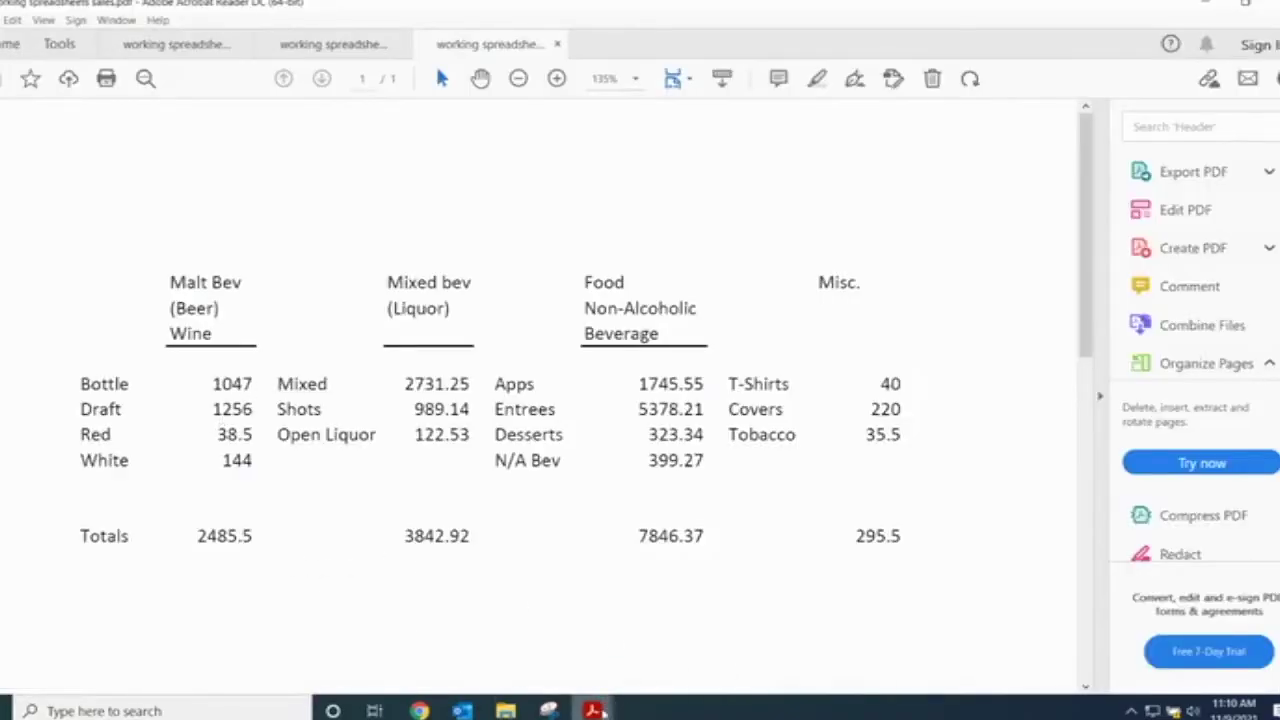
- Enter 2485.50 as June 2021 Wine & Malt Beverages sales
{"action": "mouse_move", "coordinate": [400, 705]}
{"action": "left_click", "coordinate": [324, 640]}
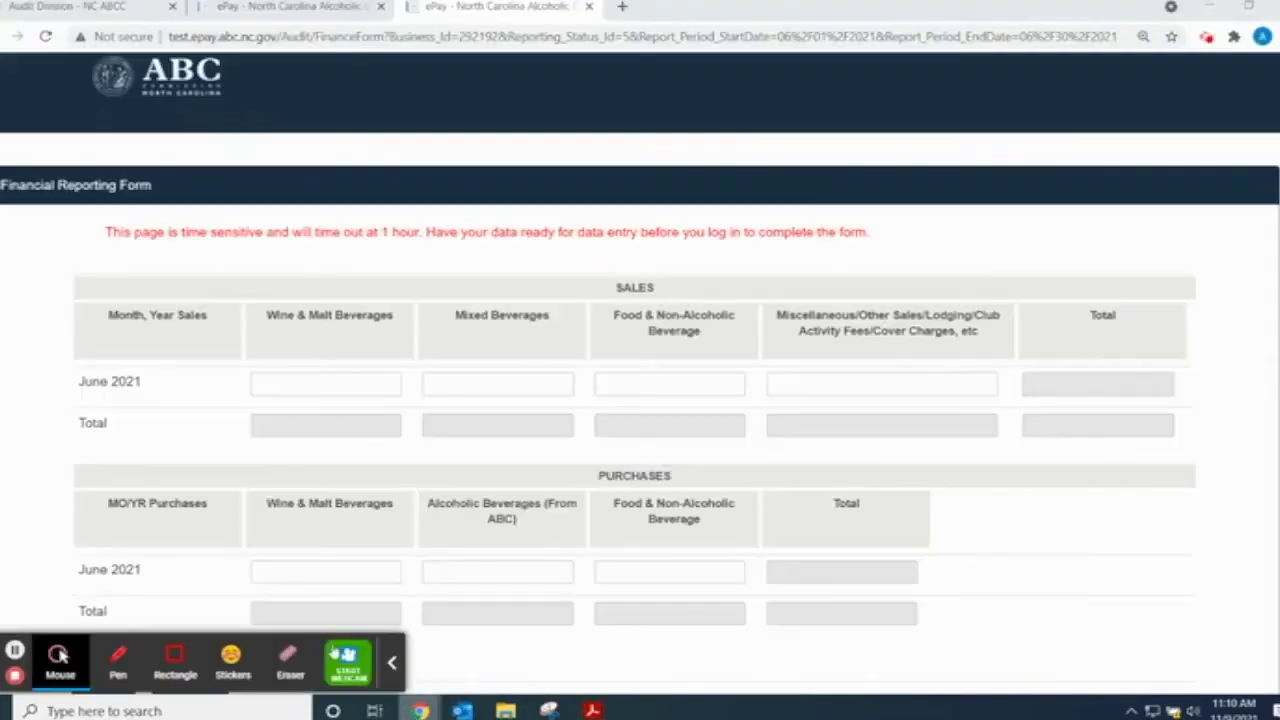
{"action": "left_click", "coordinate": [287, 381]}
{"action": "type", "text": "2485.50"}
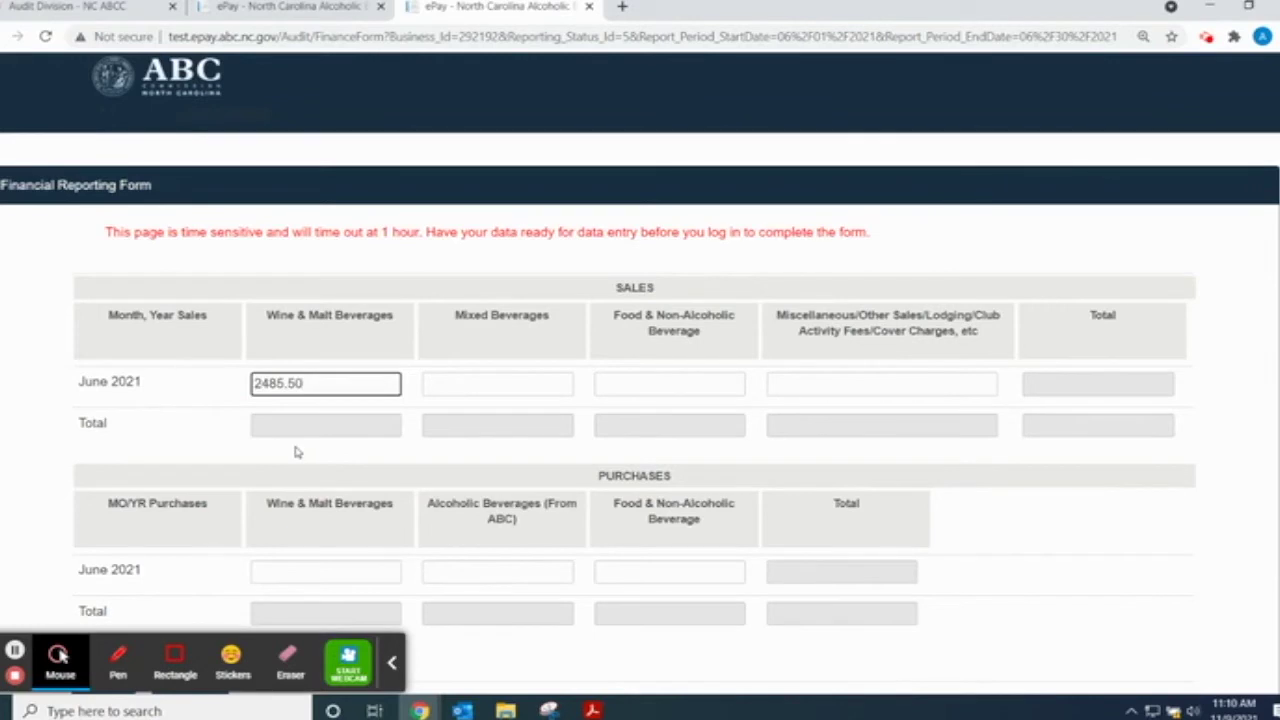
- Enter 3842.92 as Mixed Beverages sales, taken from the sales PDF's Mixed bev total
{"action": "left_click", "coordinate": [448, 383]}
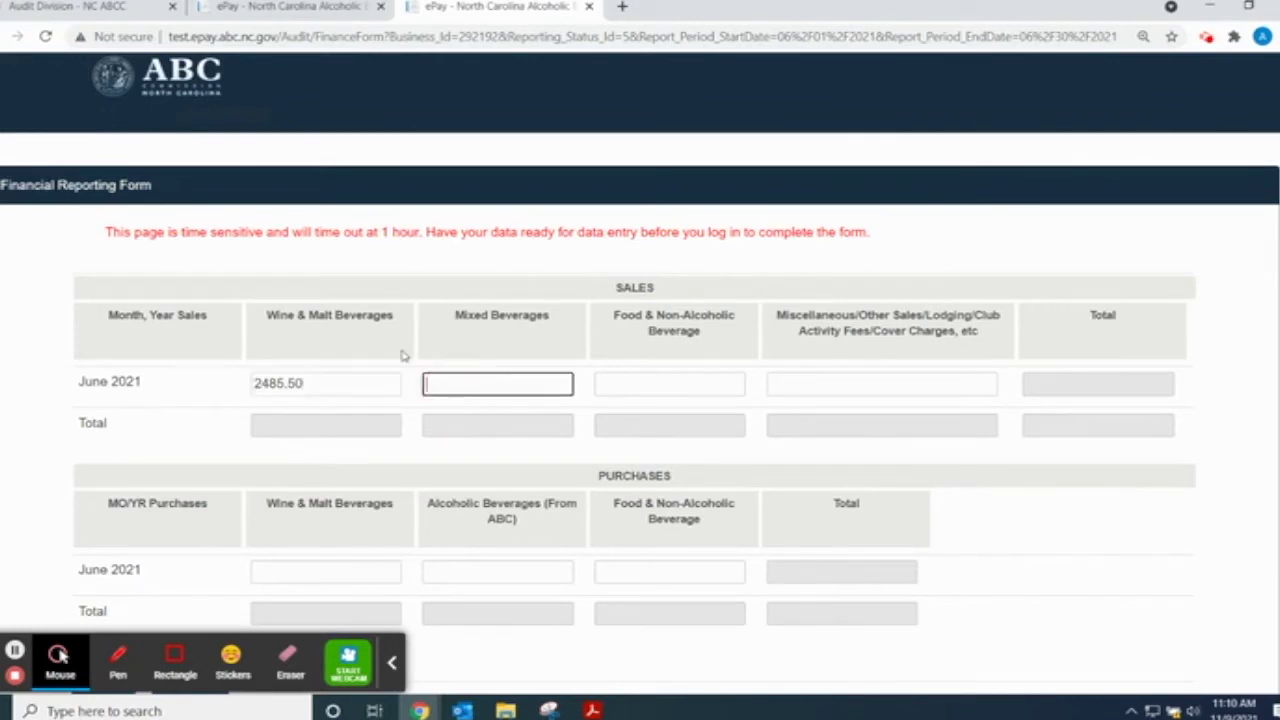
{"action": "mouse_move", "coordinate": [596, 710]}
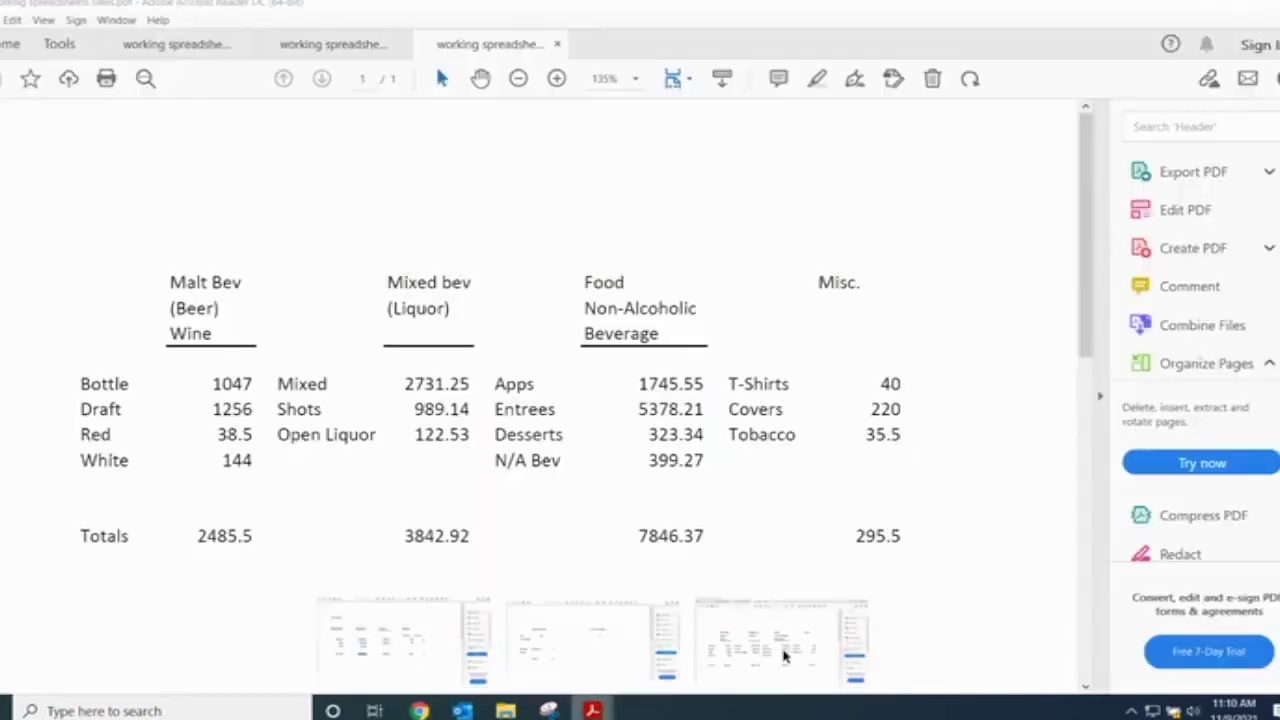
{"action": "left_click", "coordinate": [781, 651]}
{"action": "left_click_drag", "start_coordinate": [396, 533], "coordinate": [488, 541]}
{"action": "mouse_move", "coordinate": [592, 710]}
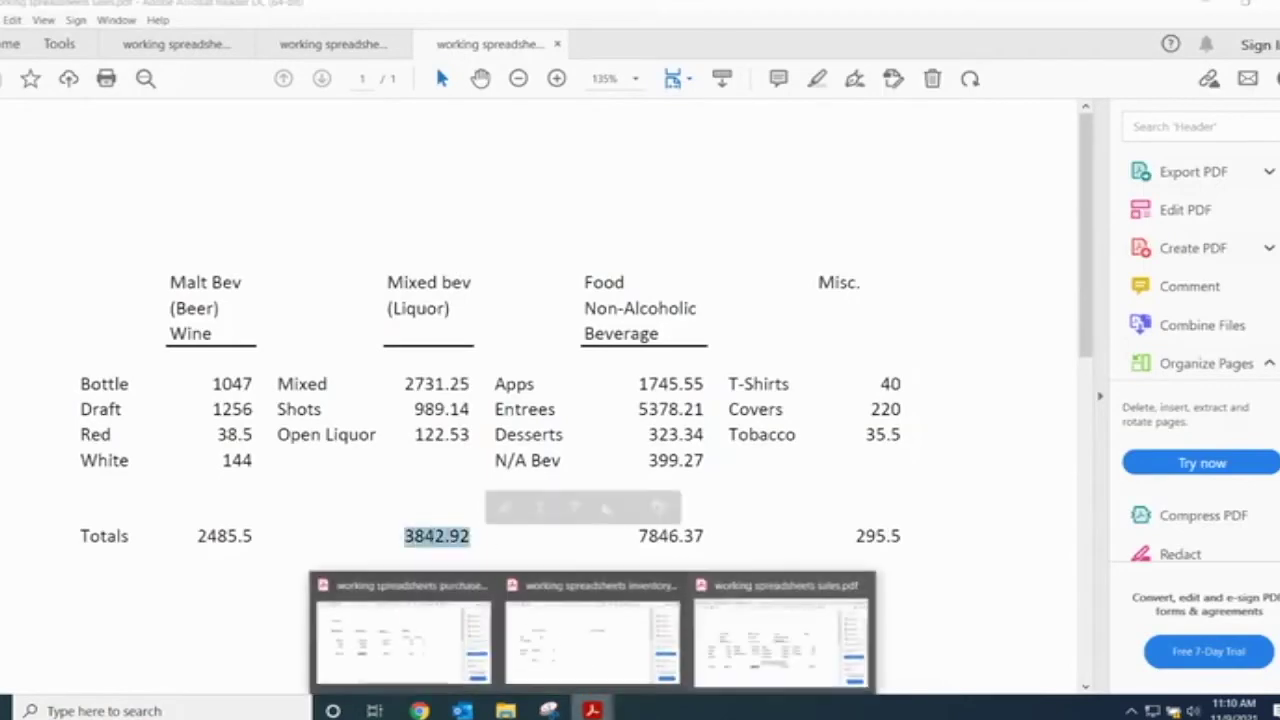
{"action": "mouse_move", "coordinate": [420, 710]}
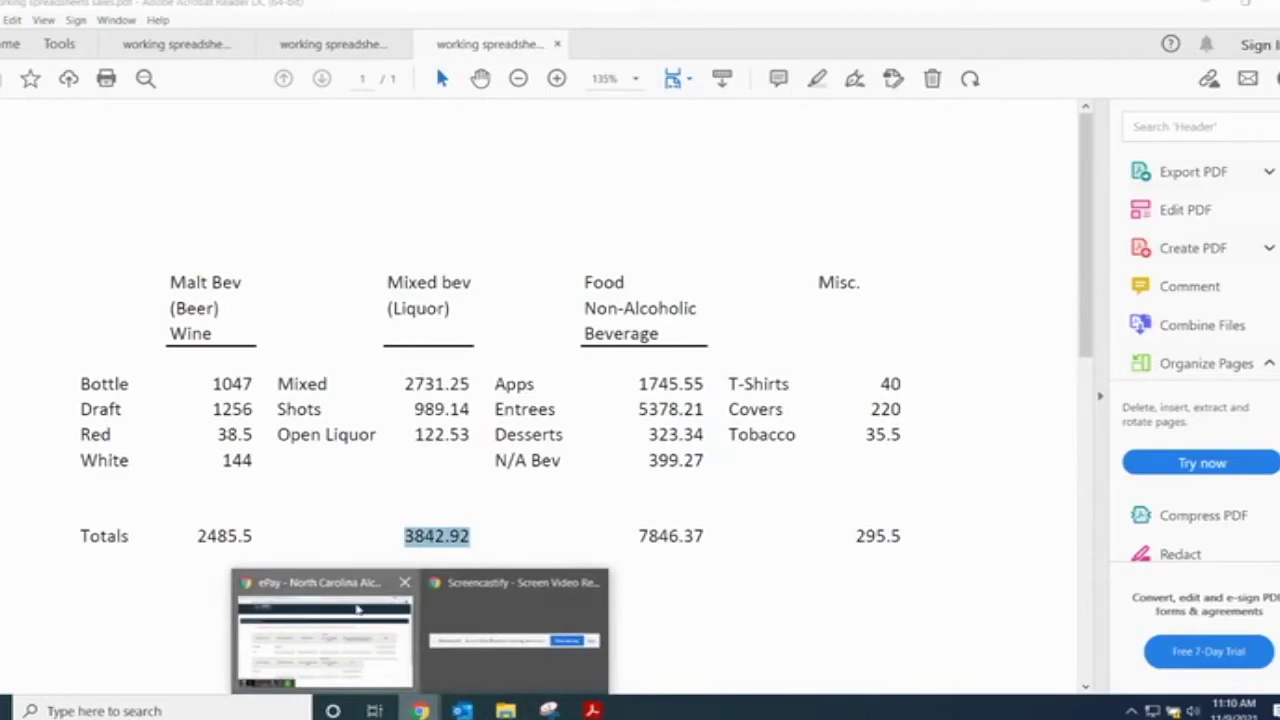
{"action": "left_click", "coordinate": [360, 607]}
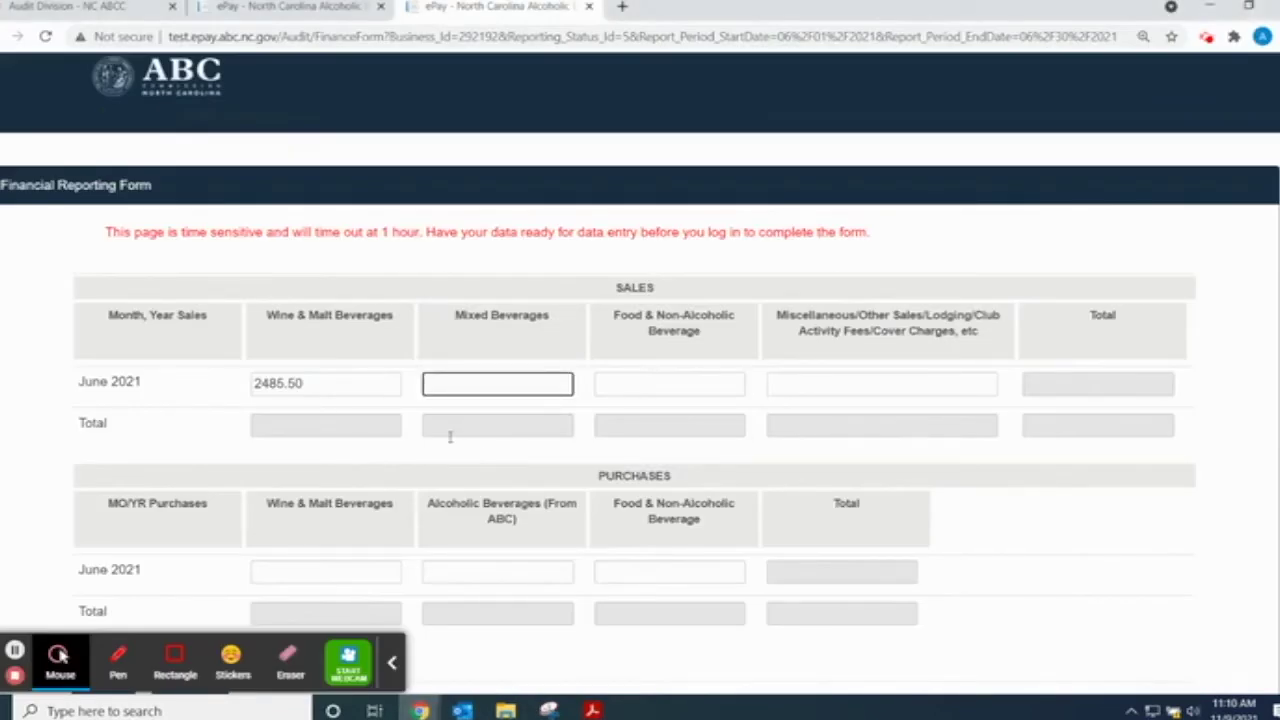
{"action": "type", "text": "3842.92"}
- Enter 7846.37 as Food & Non-Alcoholic Beverage sales, checked against the sales PDF
{"action": "left_click", "coordinate": [632, 381]}
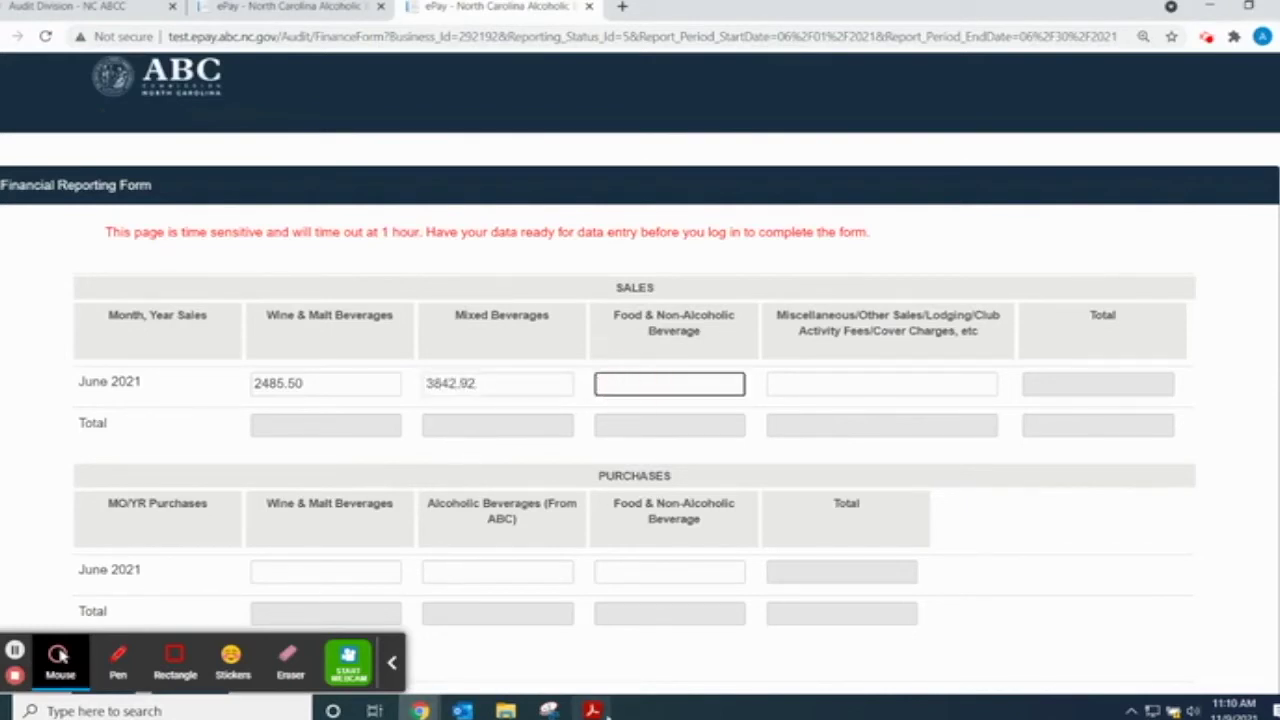
{"action": "left_click", "coordinate": [592, 710]}
{"action": "left_click", "coordinate": [755, 655]}
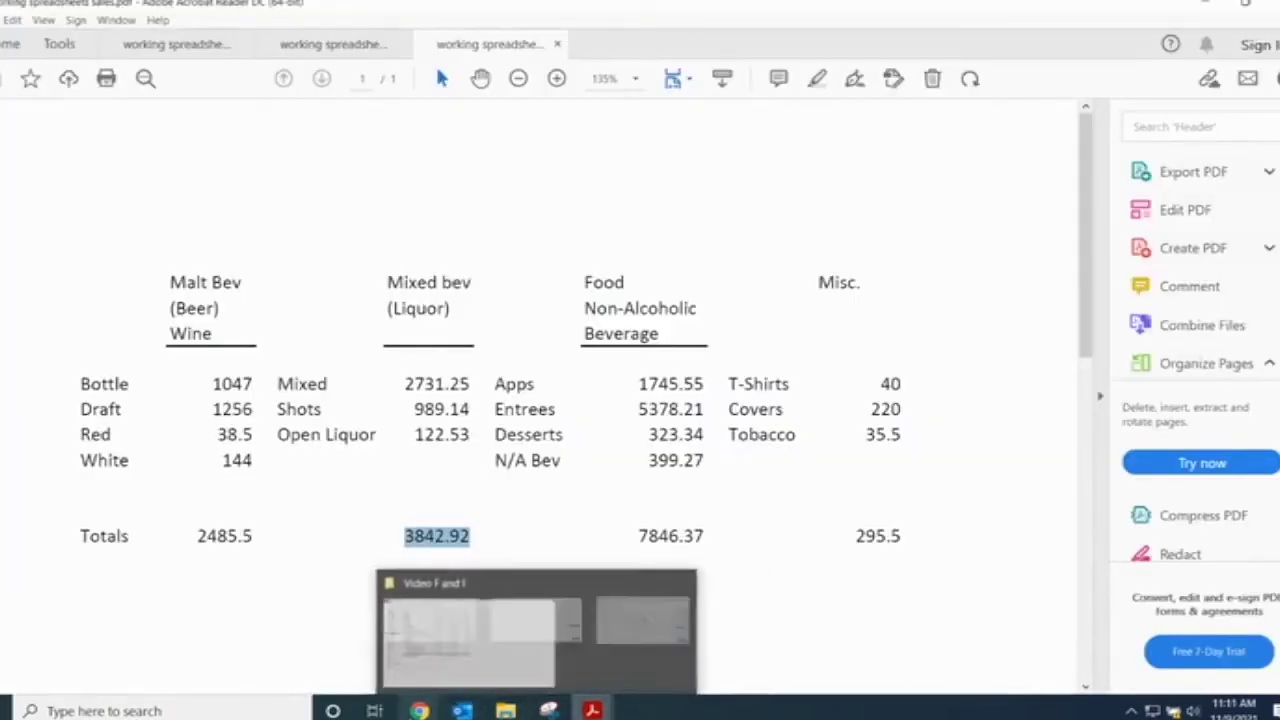
{"action": "mouse_move", "coordinate": [420, 706]}
{"action": "left_click", "coordinate": [323, 640]}
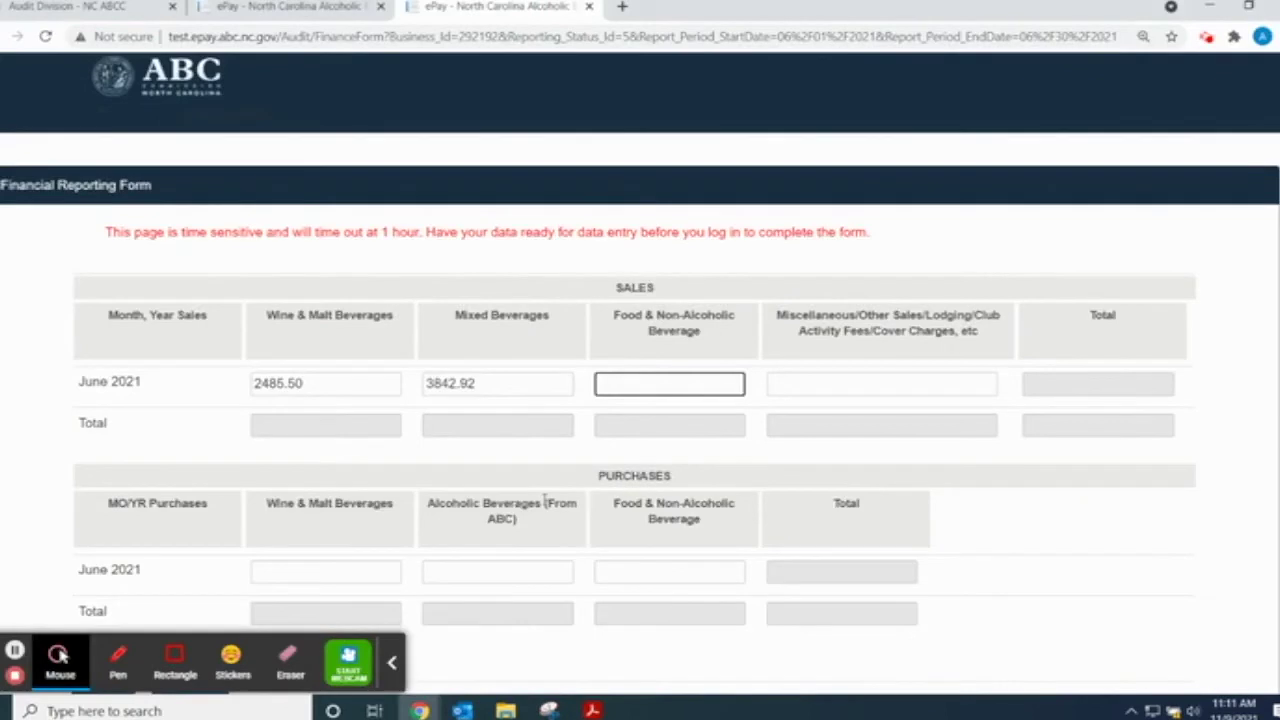
{"action": "type", "text": "7846.37"}
- Enter 295.50 as Miscellaneous/Other sales from the sales PDF's Misc. total
{"action": "left_click", "coordinate": [803, 384]}
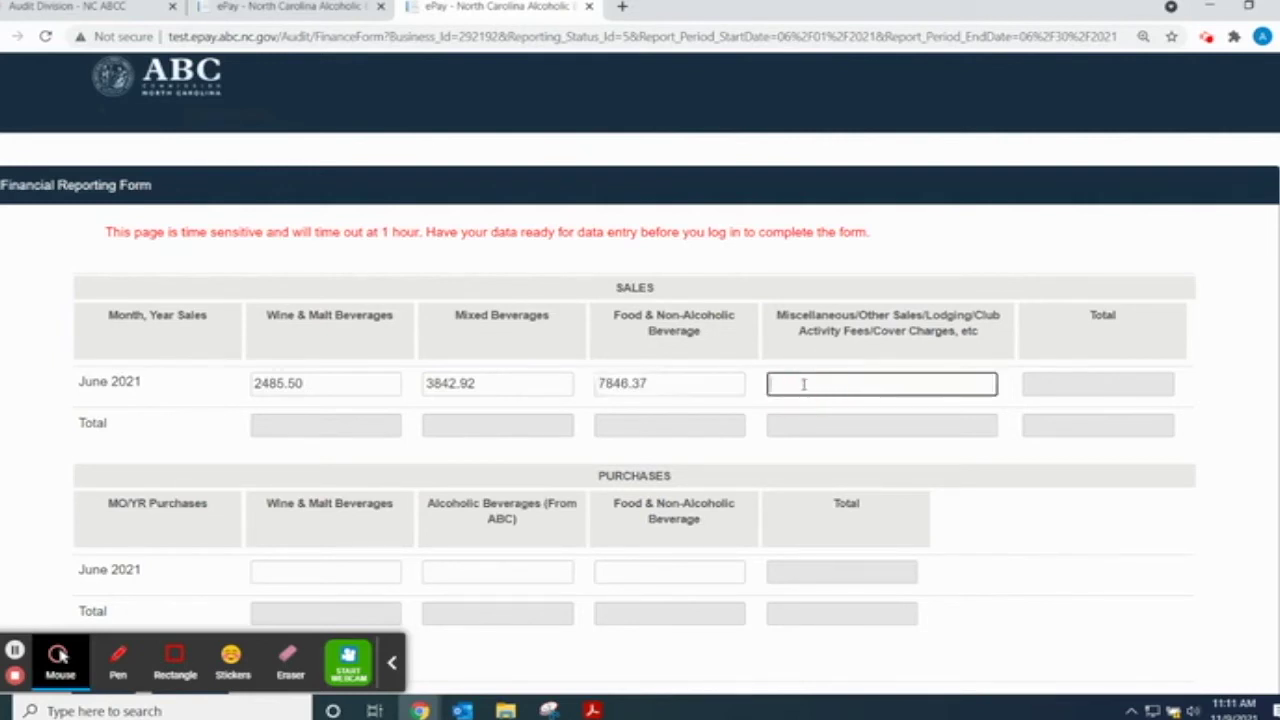
{"action": "type", "text": "0"}
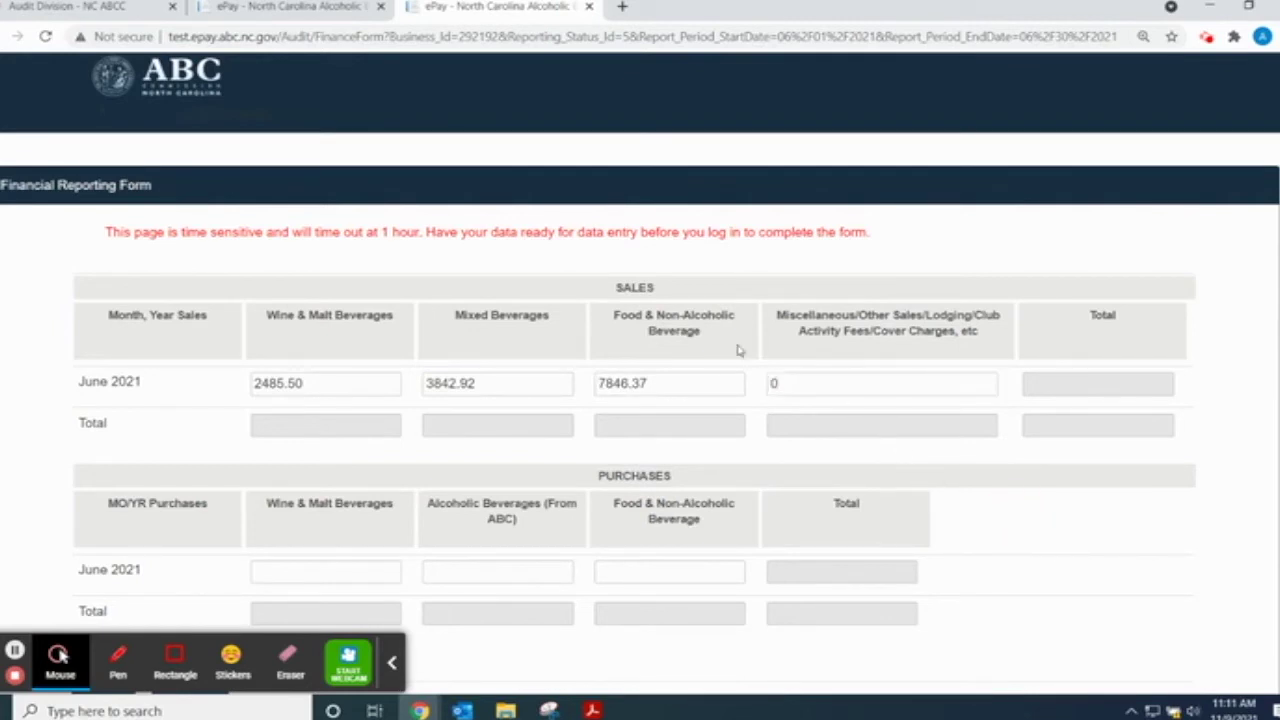
{"action": "key", "text": "BackSpace"}
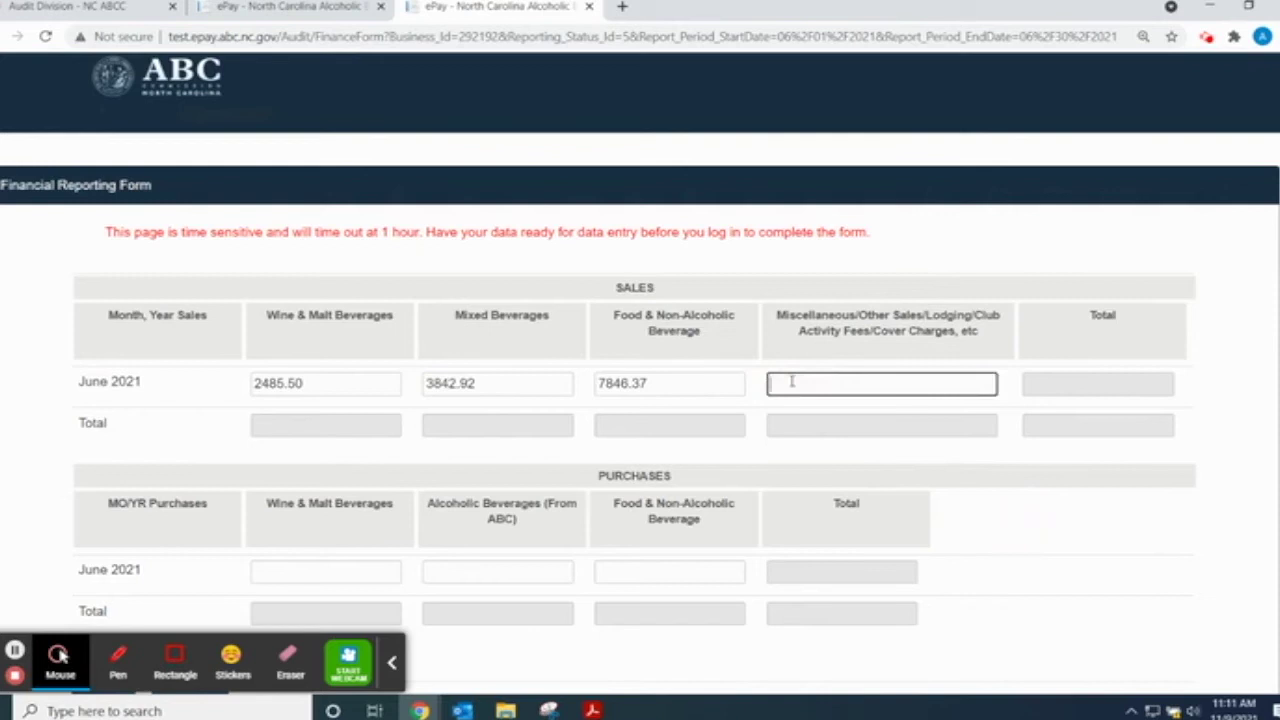
{"action": "left_click", "coordinate": [592, 710]}
{"action": "left_click", "coordinate": [760, 650]}
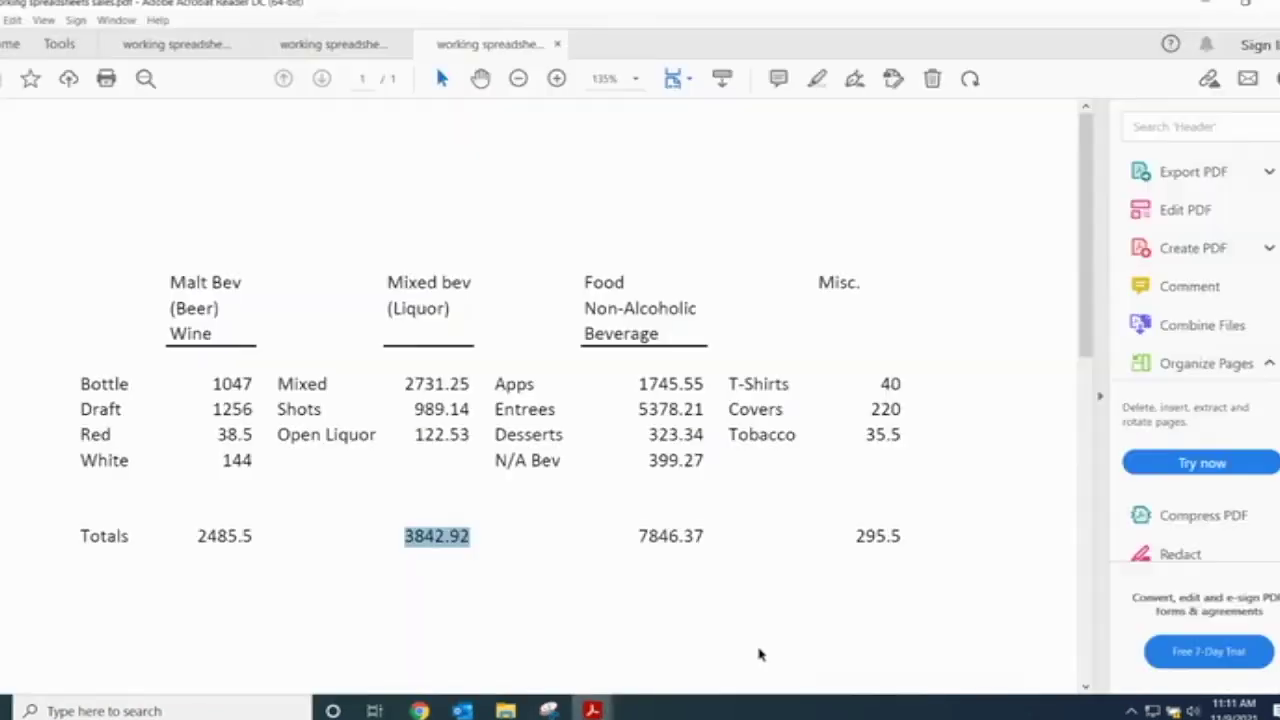
{"action": "left_click_drag", "start_coordinate": [846, 535], "coordinate": [924, 536]}
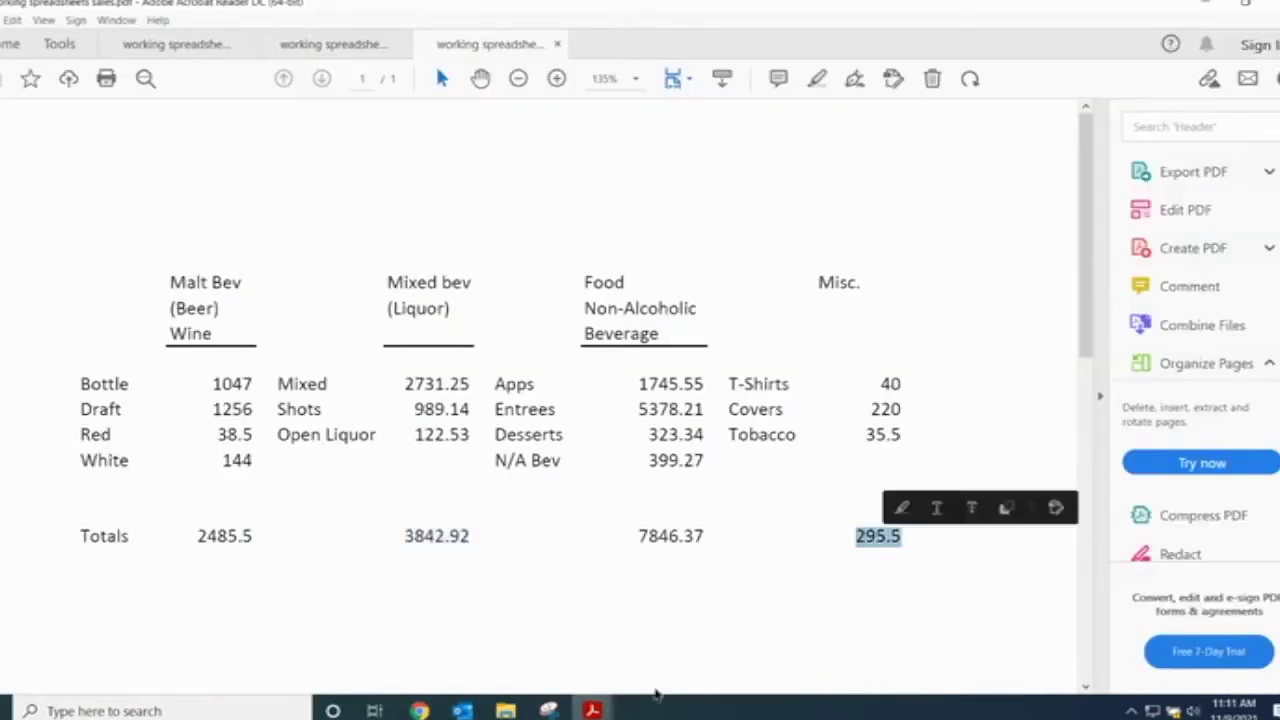
{"action": "mouse_move", "coordinate": [419, 710]}
{"action": "left_click", "coordinate": [329, 615]}
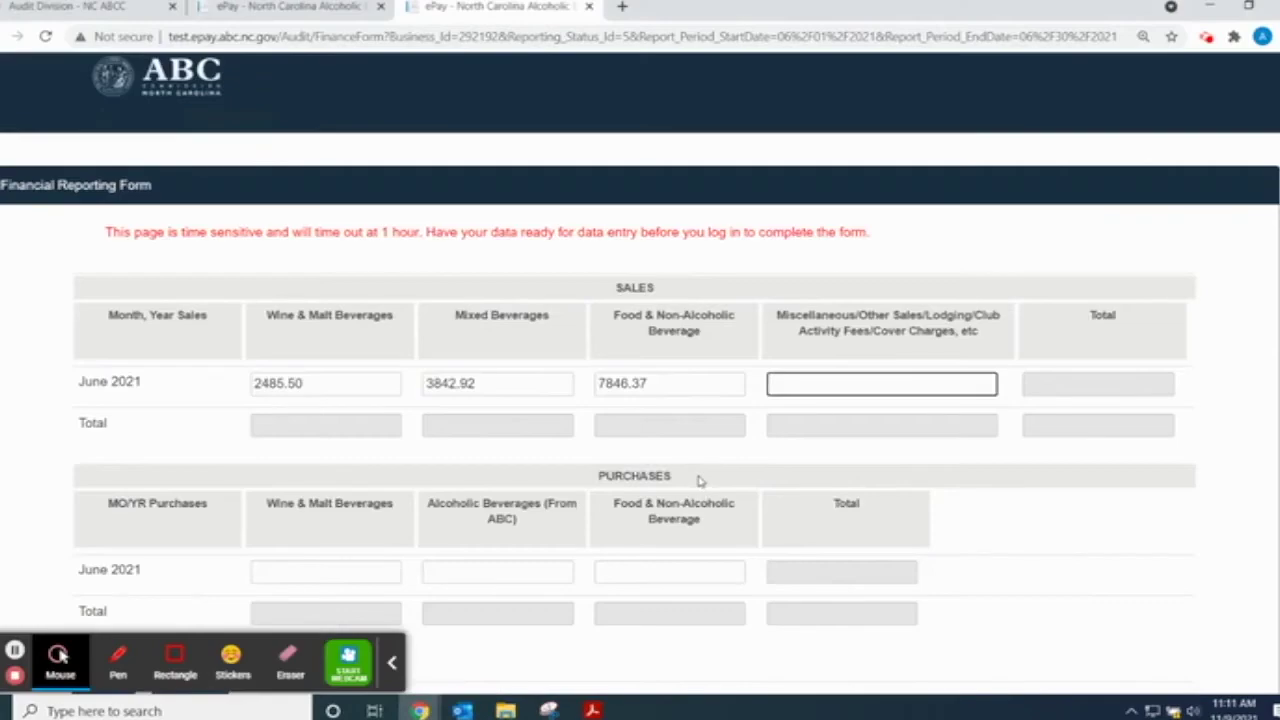
{"action": "type", "text": "295.50"}
{"action": "scroll", "coordinate": [23, 451], "scroll_direction": "down", "scroll_amount": 2}
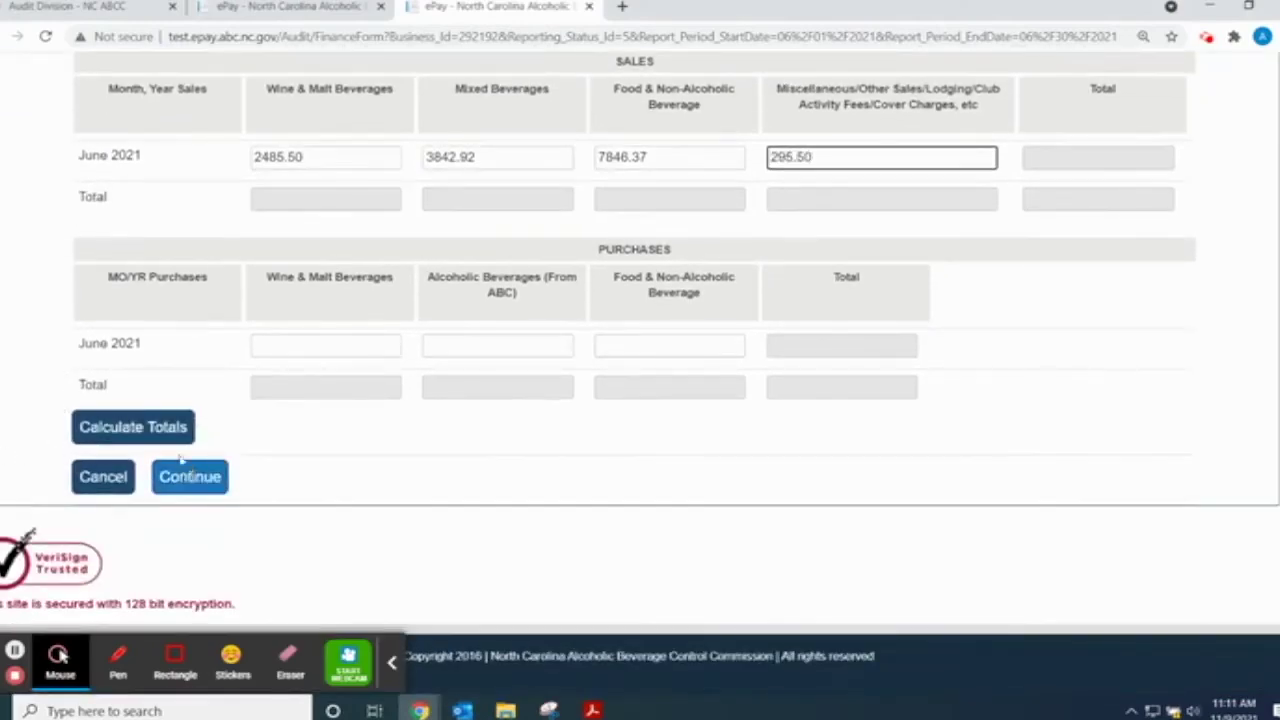
- Calculate the totals, giving sales of 14470.29 while purchases still read 0.00
{"action": "left_click", "coordinate": [155, 428]}
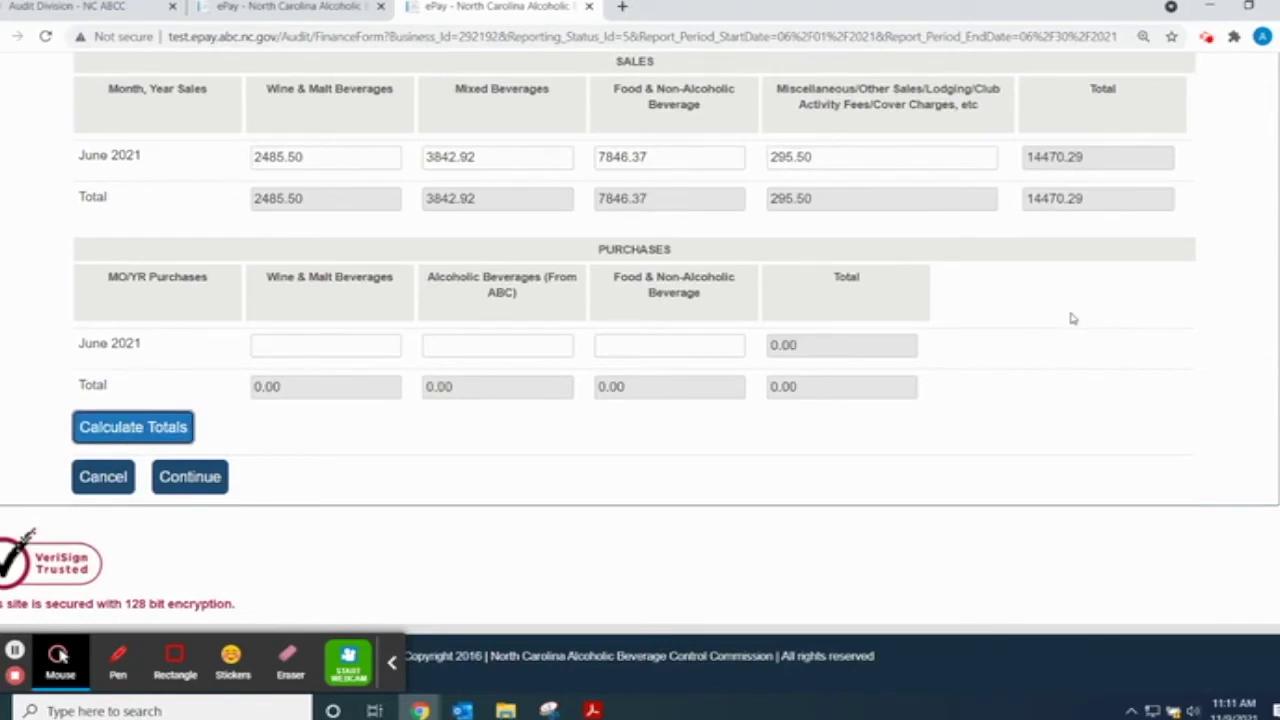
{"action": "left_click", "coordinate": [311, 168]}
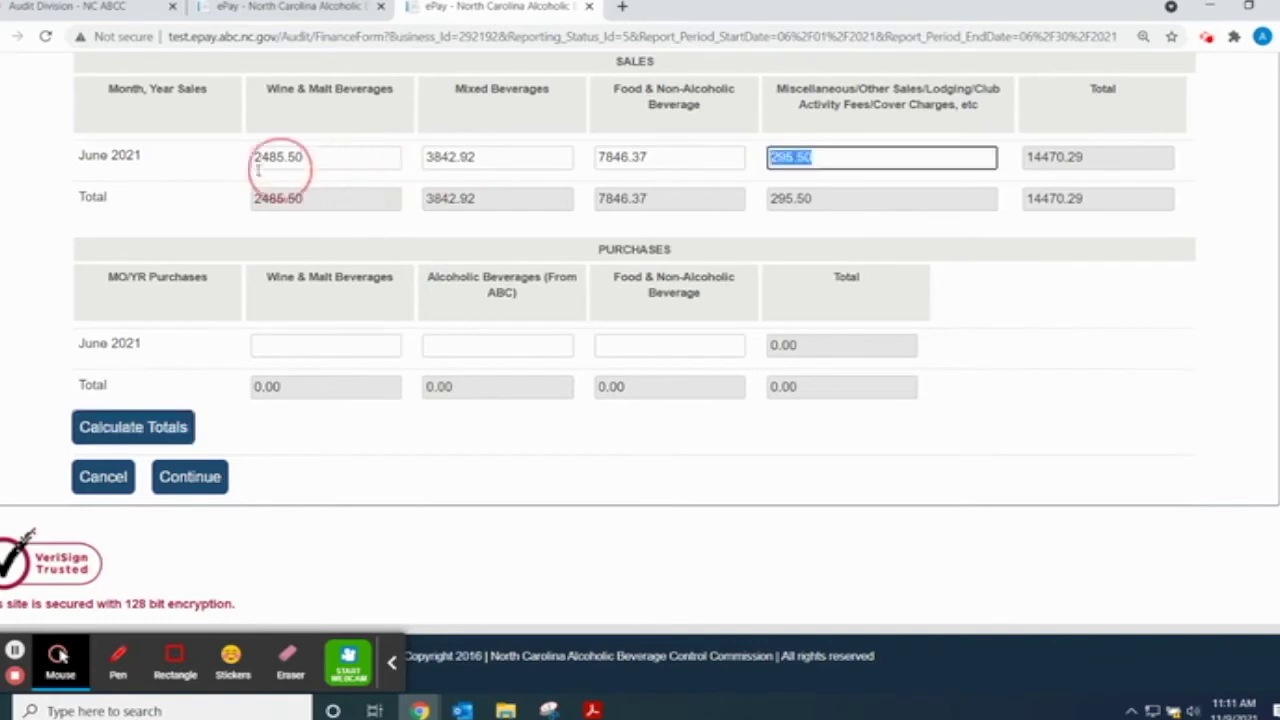
{"action": "left_click", "coordinate": [1148, 367]}
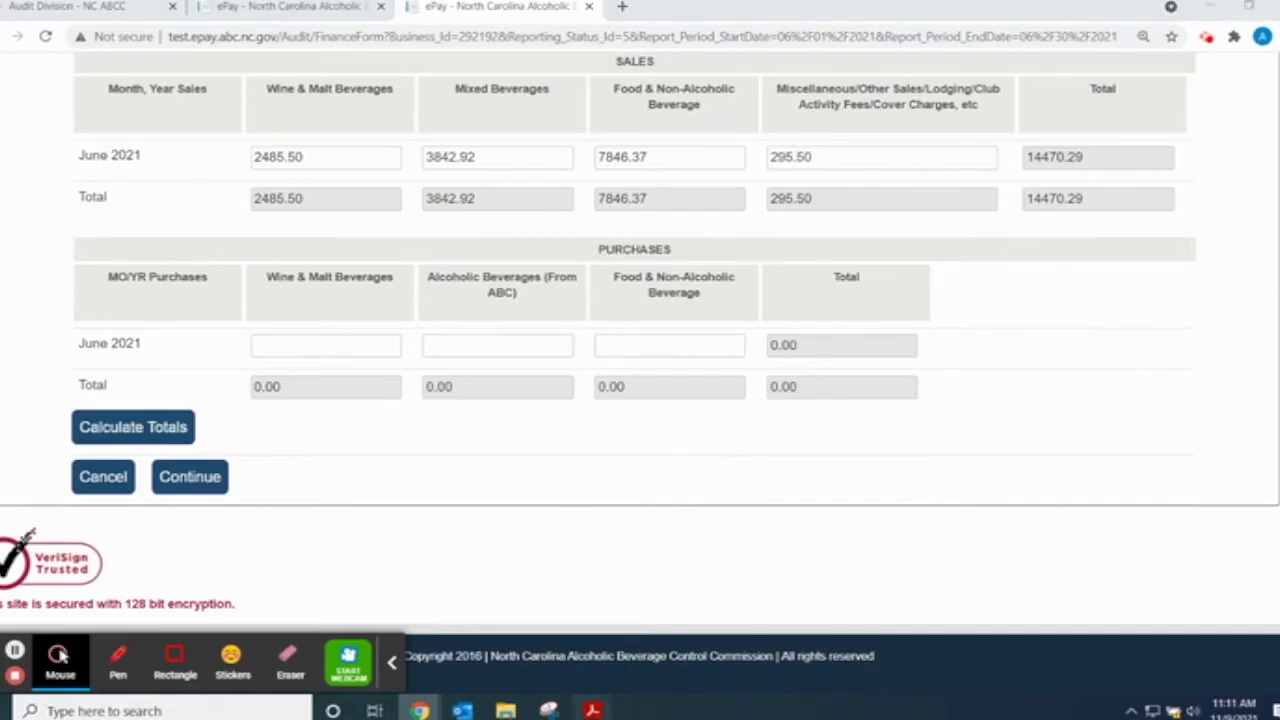
- Bring the Acrobat purchases spreadsheet forward, showing Beer/Wine totalling 467.04
{"action": "mouse_move", "coordinate": [592, 710]}
{"action": "mouse_move", "coordinate": [578, 658]}
{"action": "left_click", "coordinate": [383, 645]}
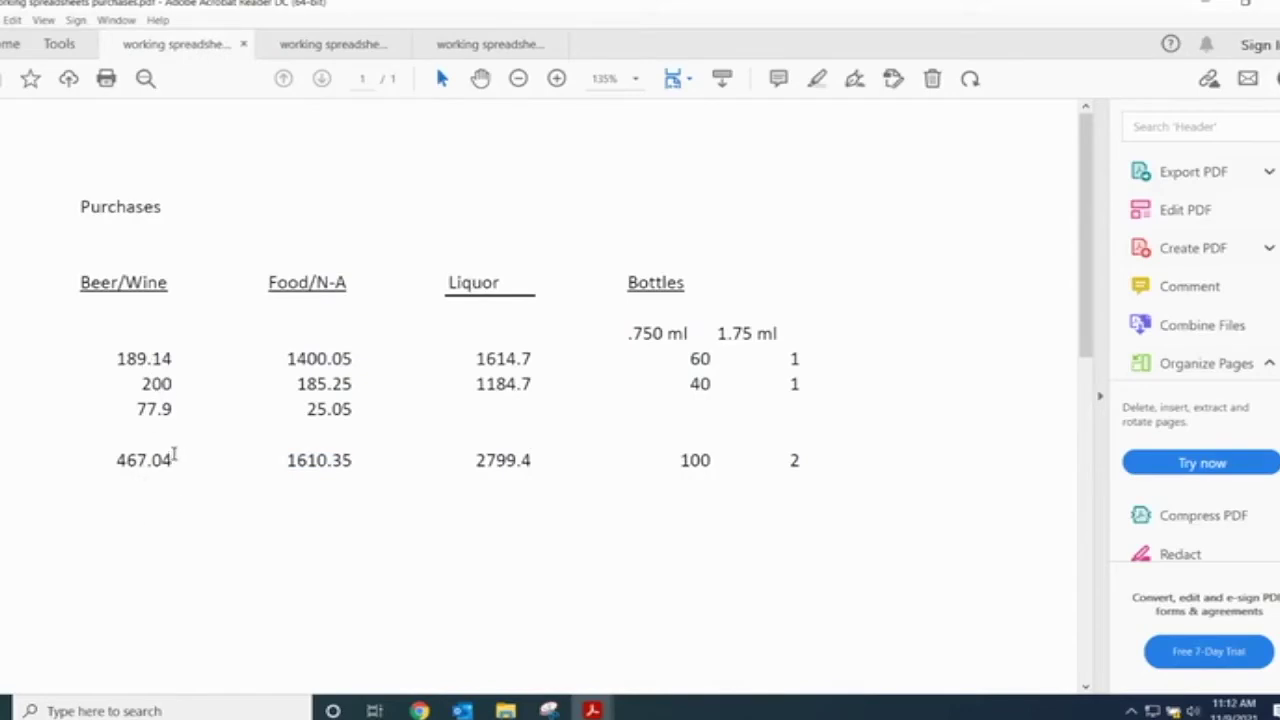
- Copy the Beer/Wine total 467.04 from the PDF into the wine and malt purchases field
{"action": "left_click_drag", "start_coordinate": [148, 460], "coordinate": [114, 462]}
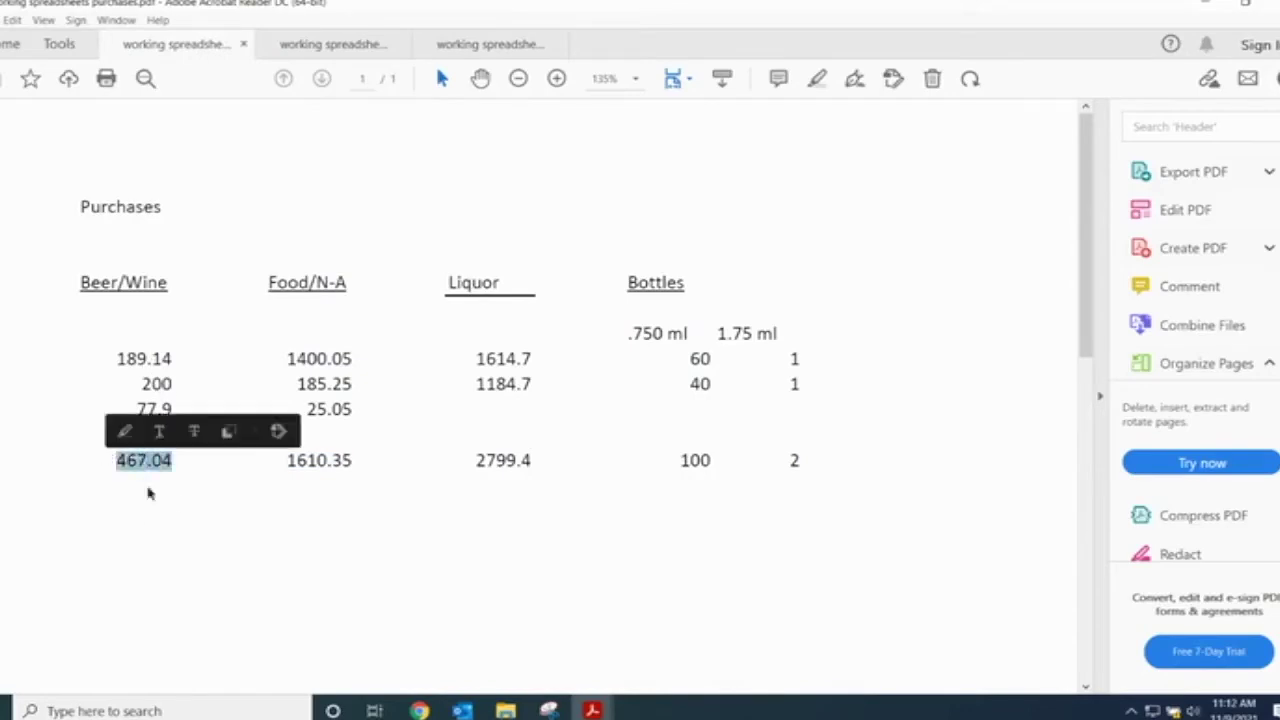
{"action": "left_click", "coordinate": [218, 528]}
{"action": "mouse_move", "coordinate": [420, 710]}
{"action": "left_click", "coordinate": [372, 668]}
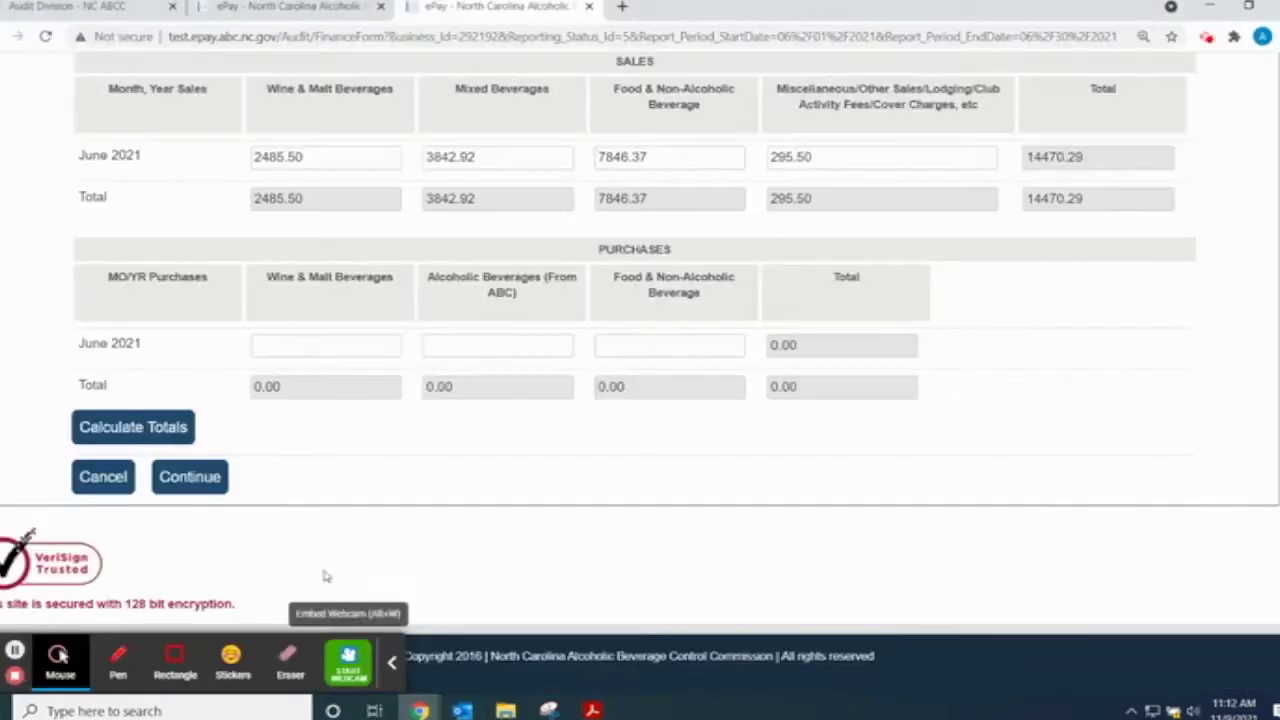
{"action": "left_click", "coordinate": [263, 347]}
{"action": "type", "text": "4"}
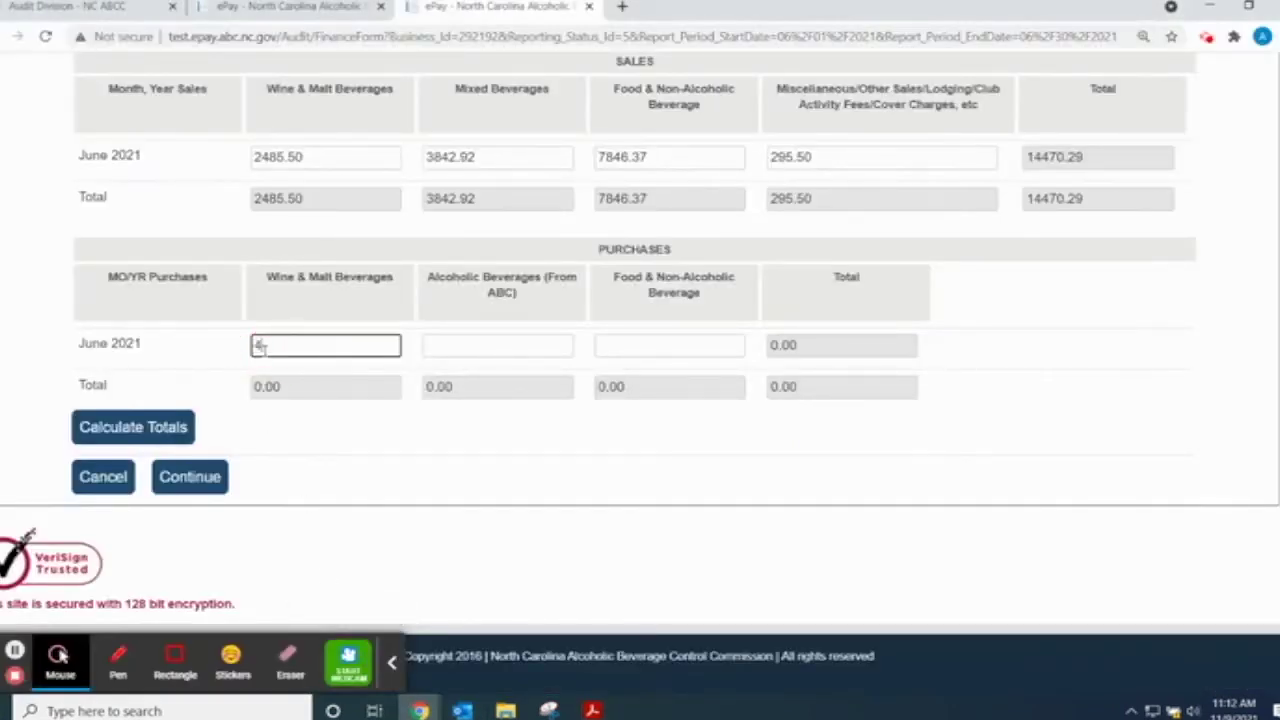
{"action": "type", "text": "67.04"}
- Enter 2799.4 as ABC alcoholic beverage purchases, checked against the purchases PDF
{"action": "left_click", "coordinate": [438, 344]}
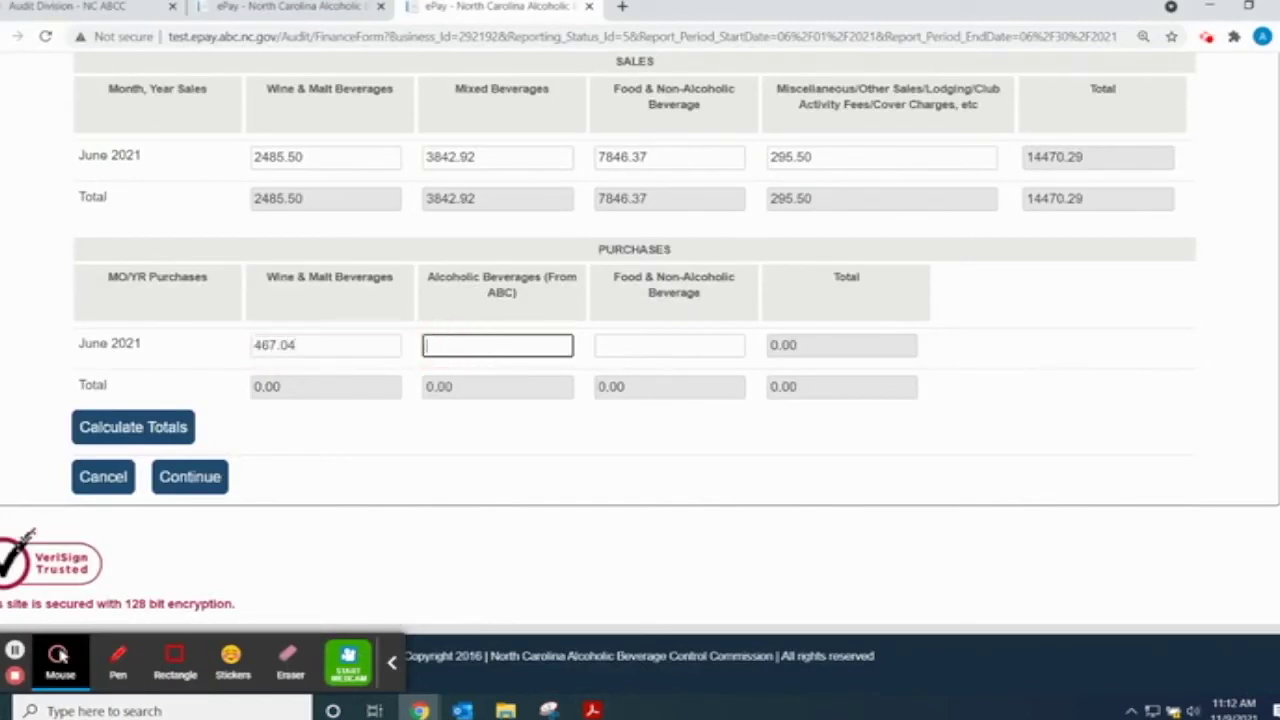
{"action": "mouse_move", "coordinate": [592, 705]}
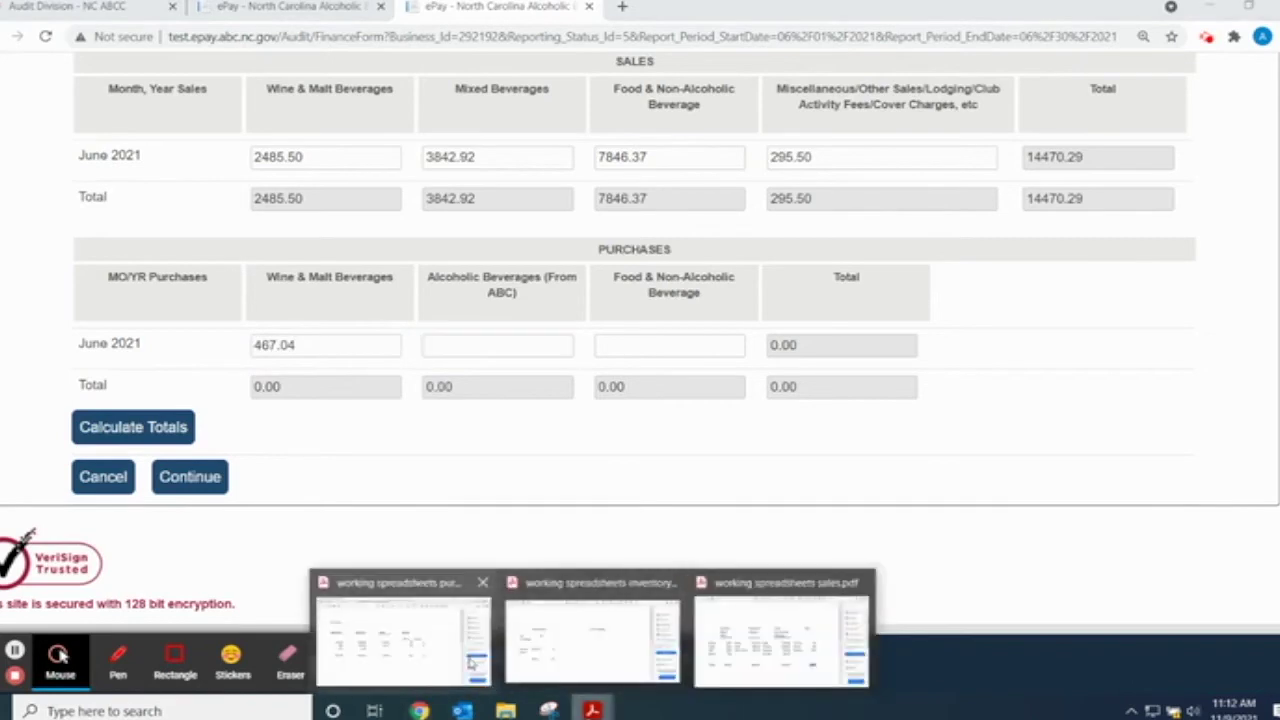
{"action": "left_click", "coordinate": [469, 660]}
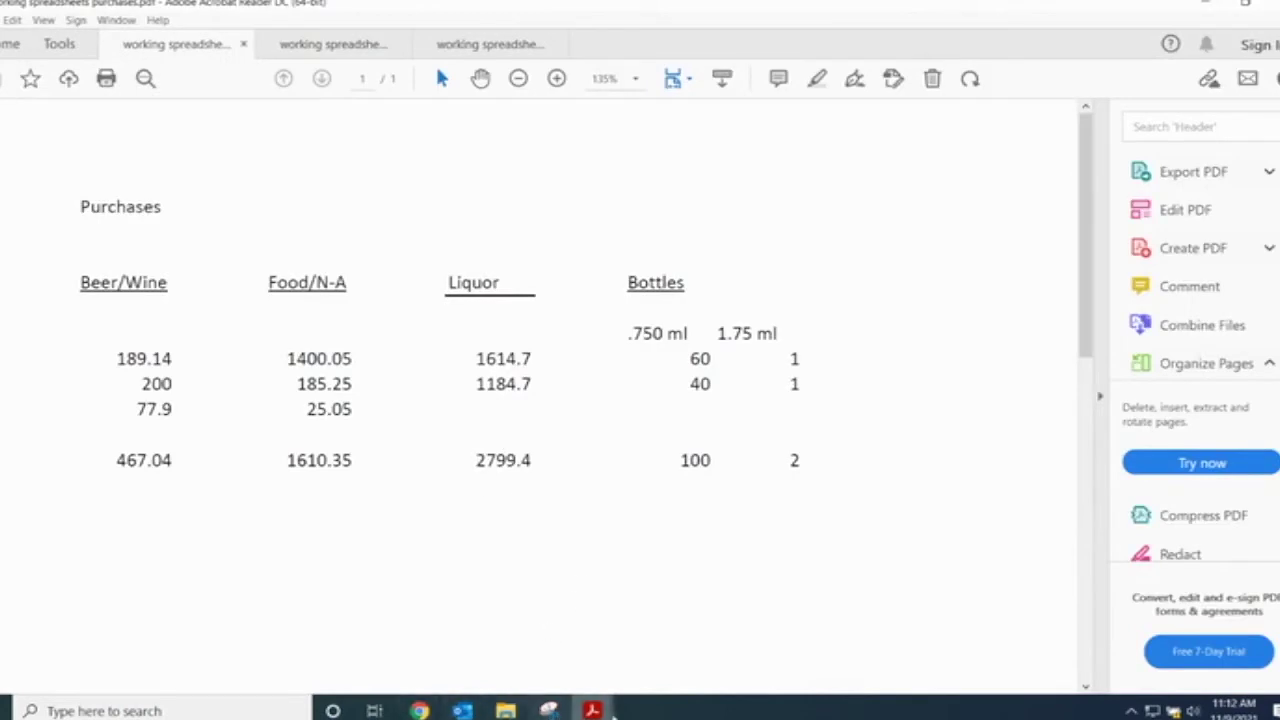
{"action": "mouse_move", "coordinate": [420, 710]}
{"action": "left_click", "coordinate": [328, 615]}
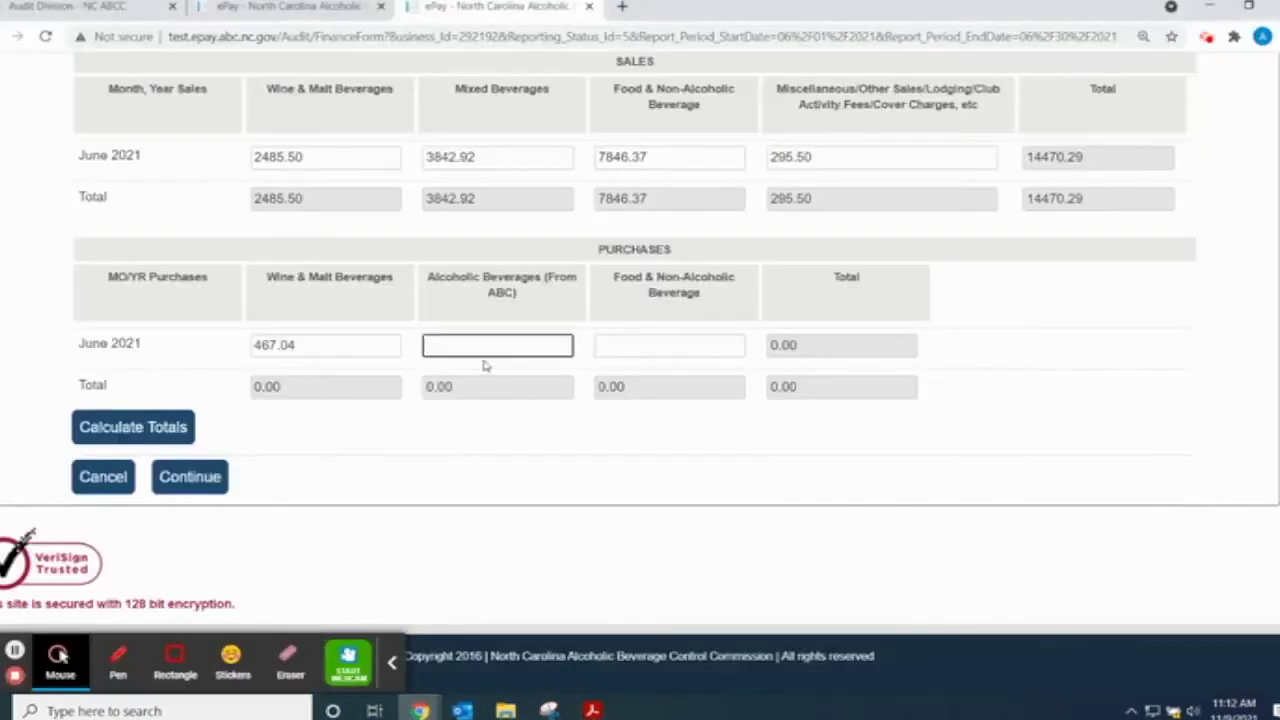
{"action": "type", "text": "2799.4"}
- Enter 1610.35 as food and non-alcoholic purchases, taken from the purchases PDF
{"action": "left_click", "coordinate": [674, 344]}
{"action": "left_click", "coordinate": [592, 710]}
{"action": "left_click", "coordinate": [400, 648]}
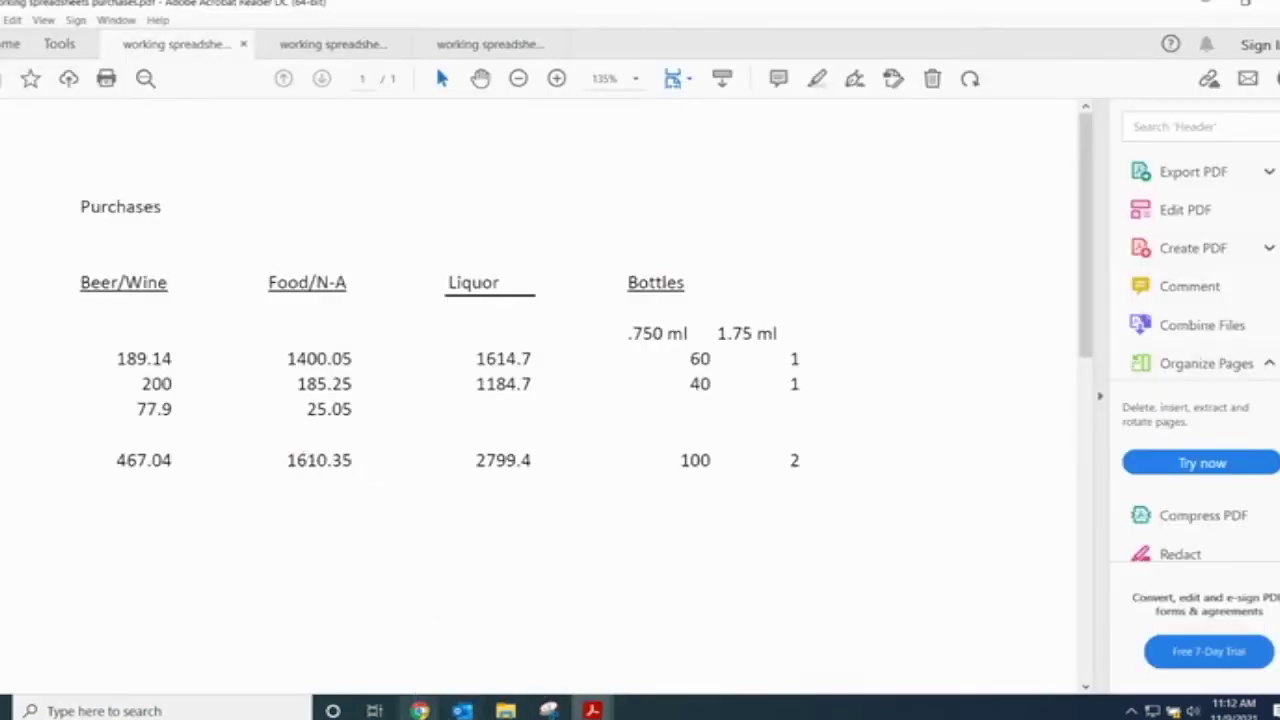
{"action": "mouse_move", "coordinate": [420, 710]}
{"action": "left_click", "coordinate": [330, 630]}
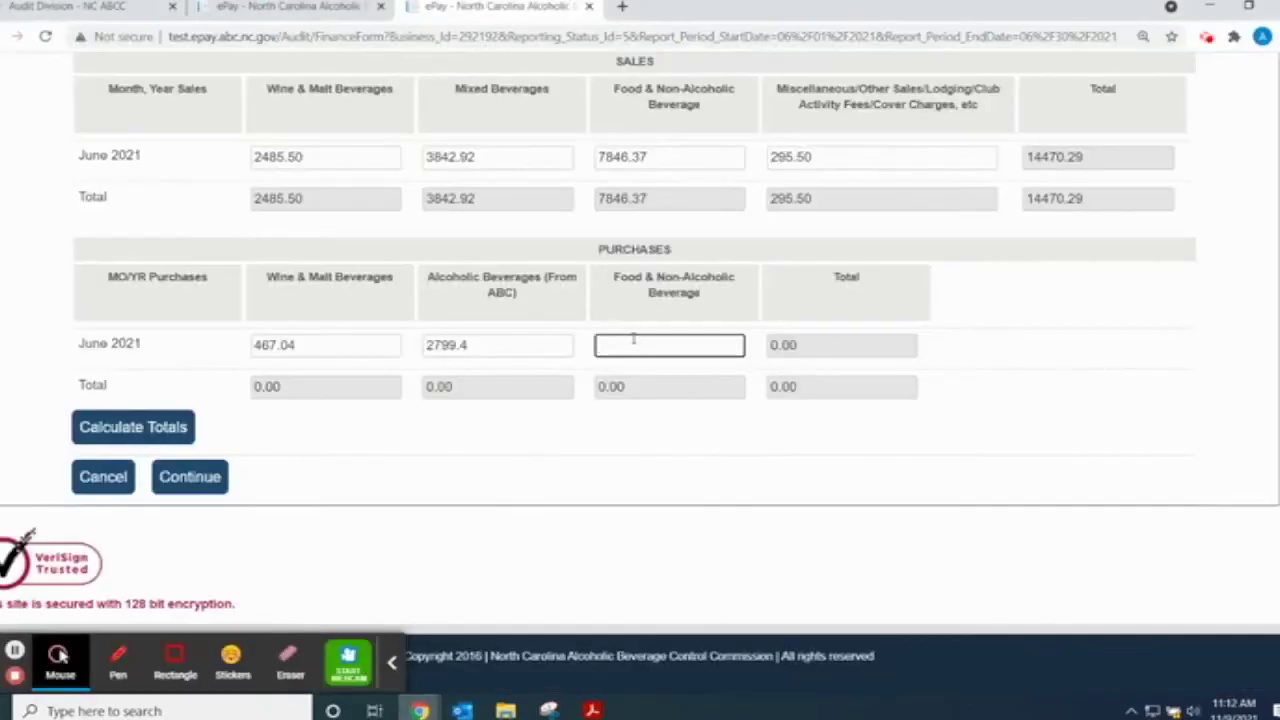
{"action": "type", "text": "1610.35"}
{"action": "left_click", "coordinate": [665, 535]}
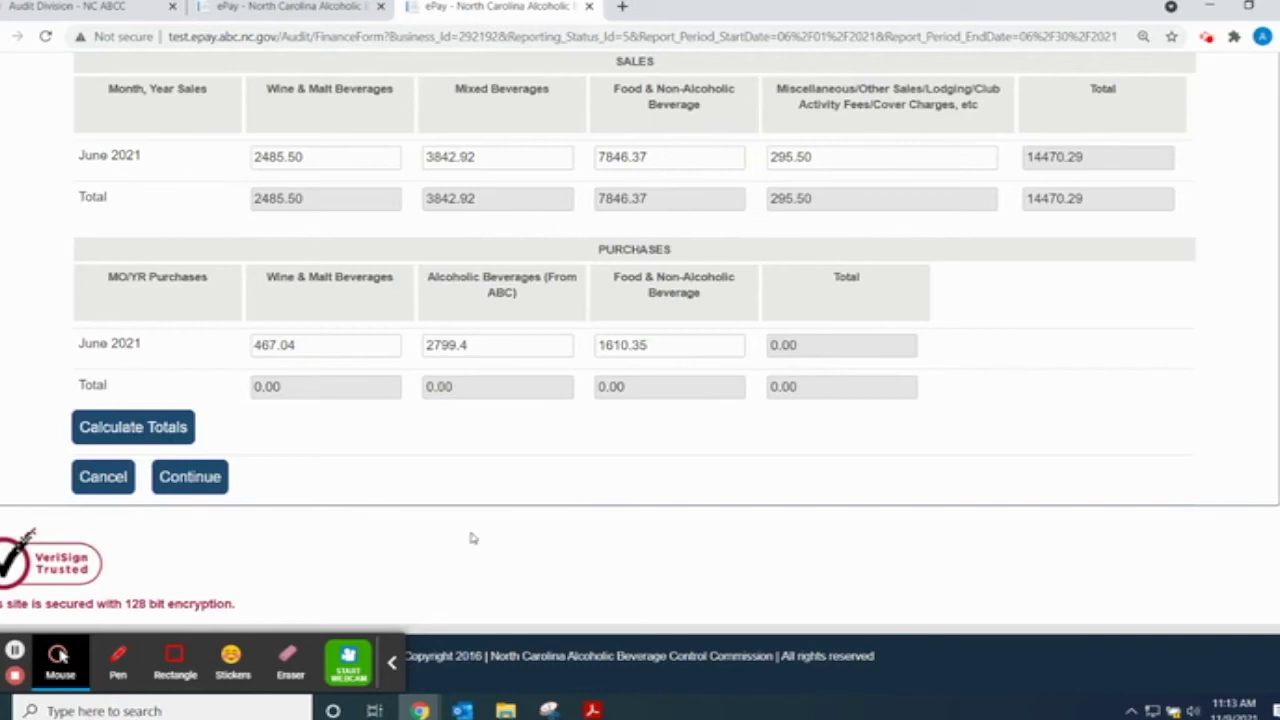
- Cancel to reload the form, keeping the June entries but clearing every total
{"action": "left_click", "coordinate": [100, 477]}
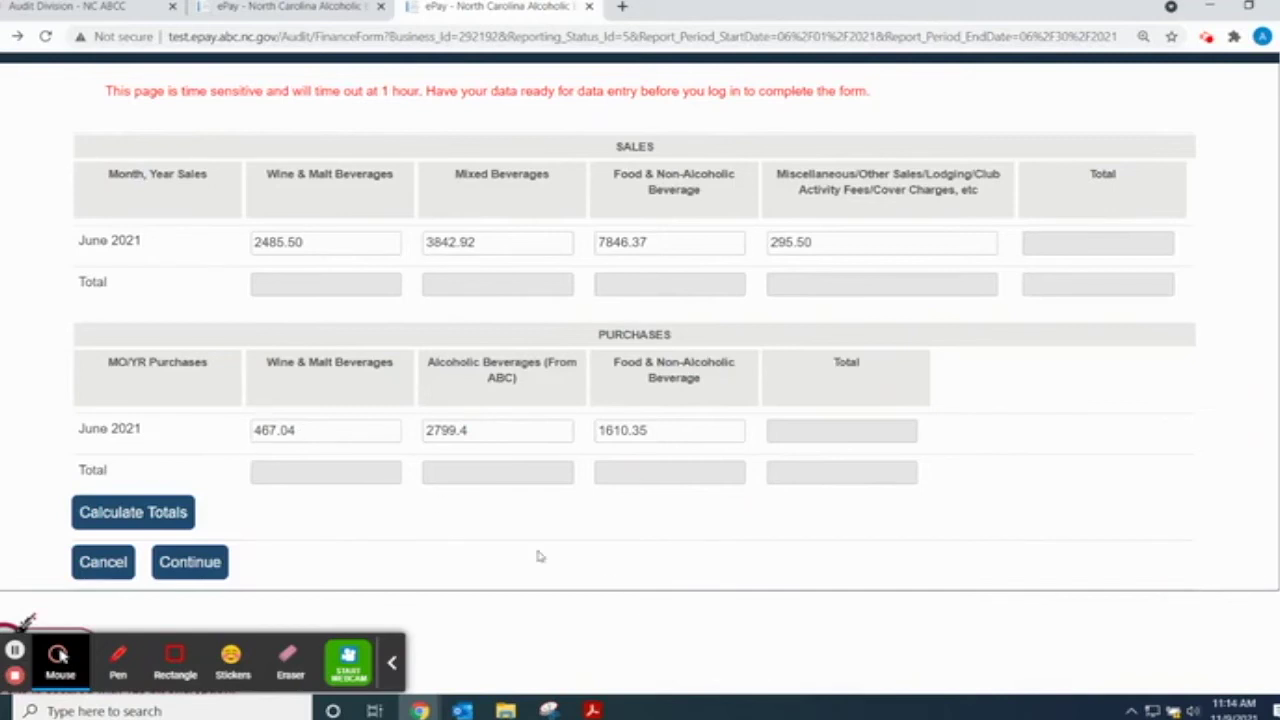
- Recalculate totals (sales 14470.29, purchases 4876.79) and continue to the Liquor Inventory Reporting Form
{"action": "left_click", "coordinate": [172, 520]}
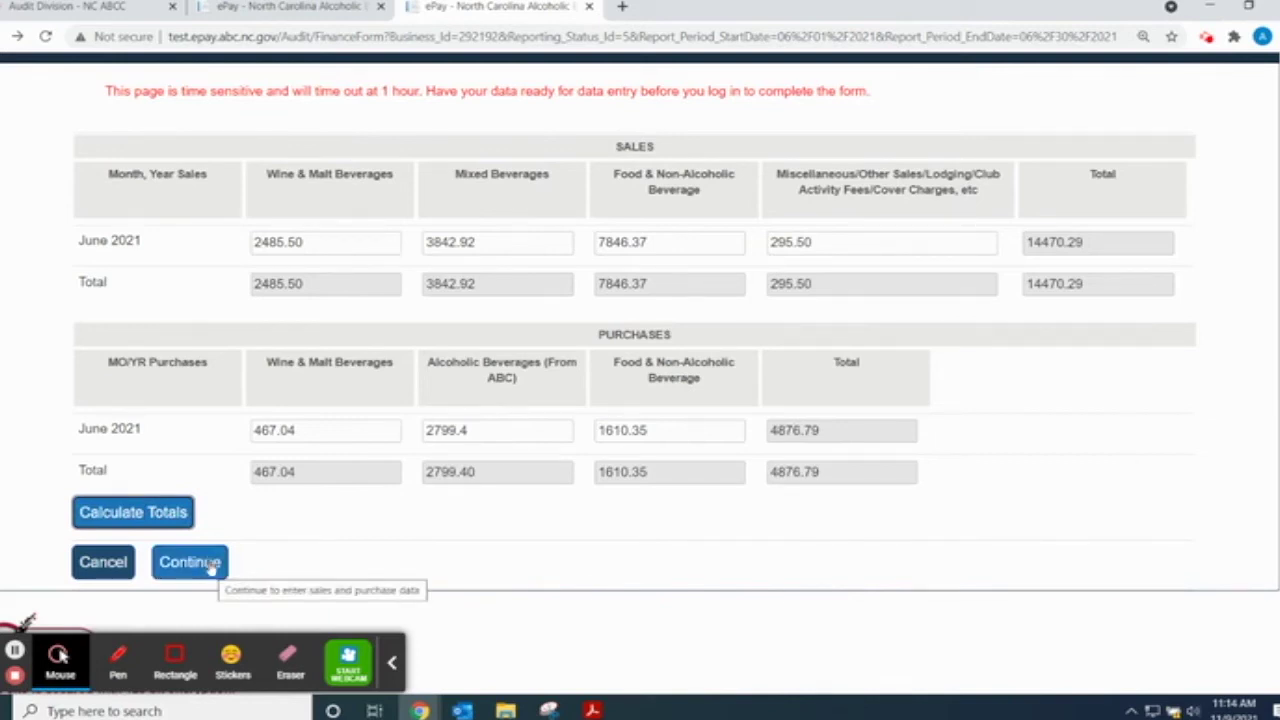
{"action": "left_click", "coordinate": [212, 566]}
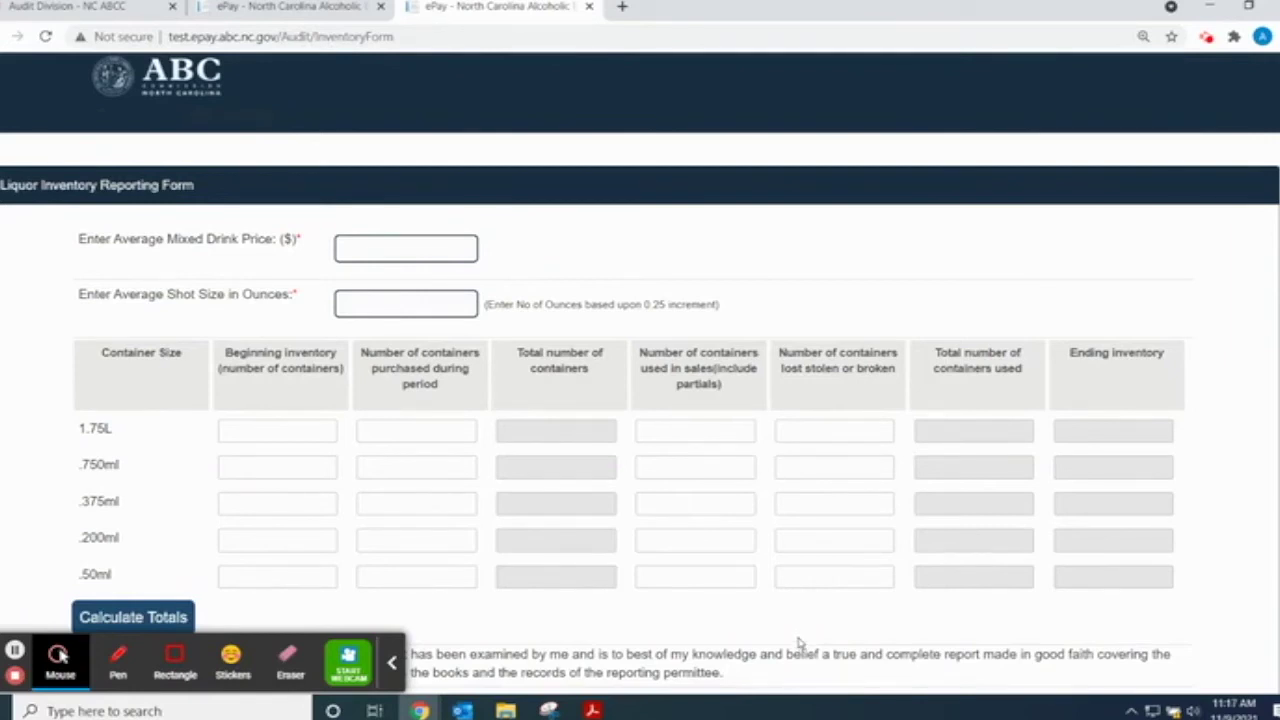
- Enter an average mixed drink price of 6.50 and an average shot size of 1.25
{"action": "left_click", "coordinate": [407, 251]}
{"action": "type", "text": "6.50"}
{"action": "left_click", "coordinate": [389, 300]}
{"action": "type", "text": "1.25"}
- Point out the 1.75L and .750ml rows and their beginning inventory fields
{"action": "left_click", "coordinate": [102, 430]}
{"action": "double_click", "coordinate": [102, 430]}
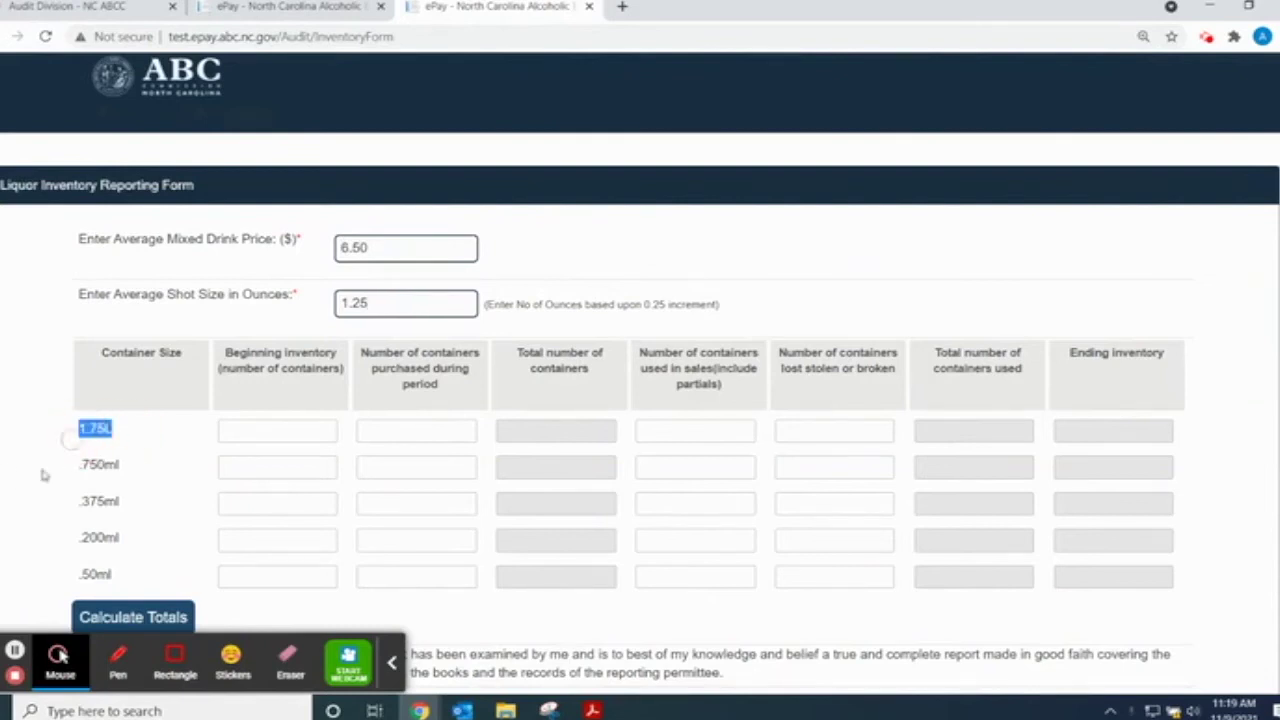
{"action": "left_click", "coordinate": [118, 464]}
{"action": "double_click", "coordinate": [110, 464]}
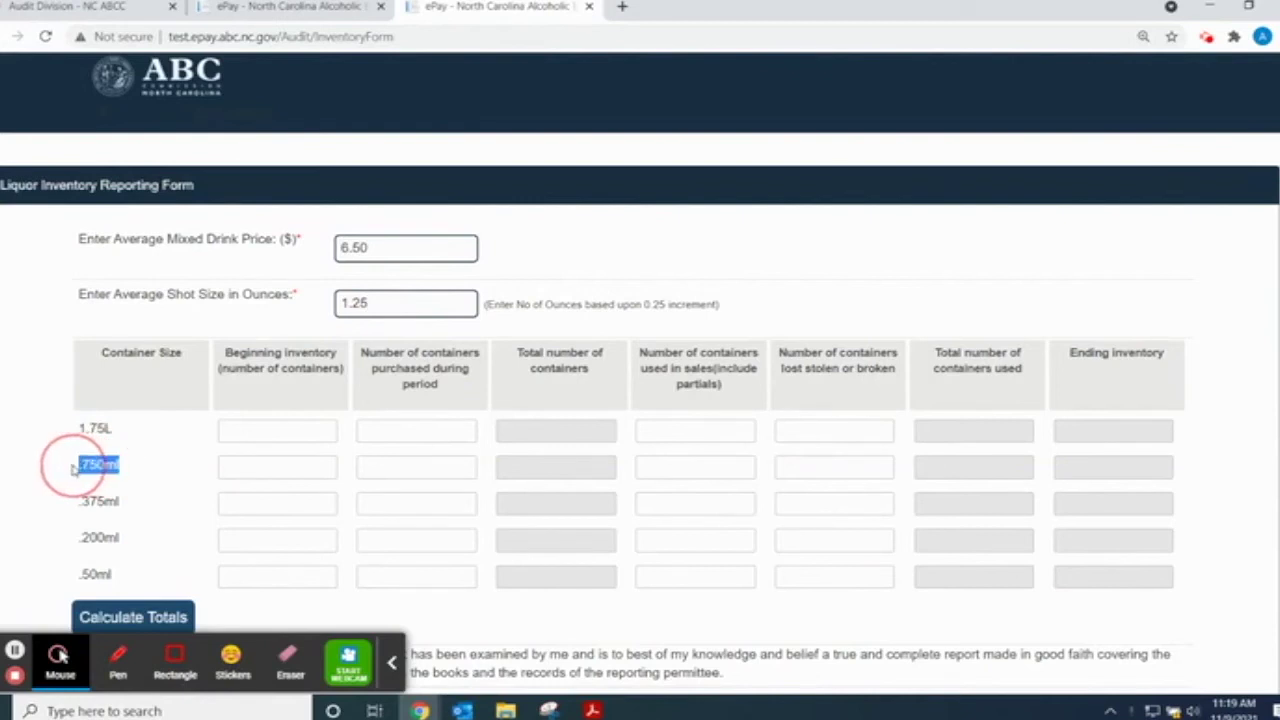
{"action": "left_click", "coordinate": [54, 512]}
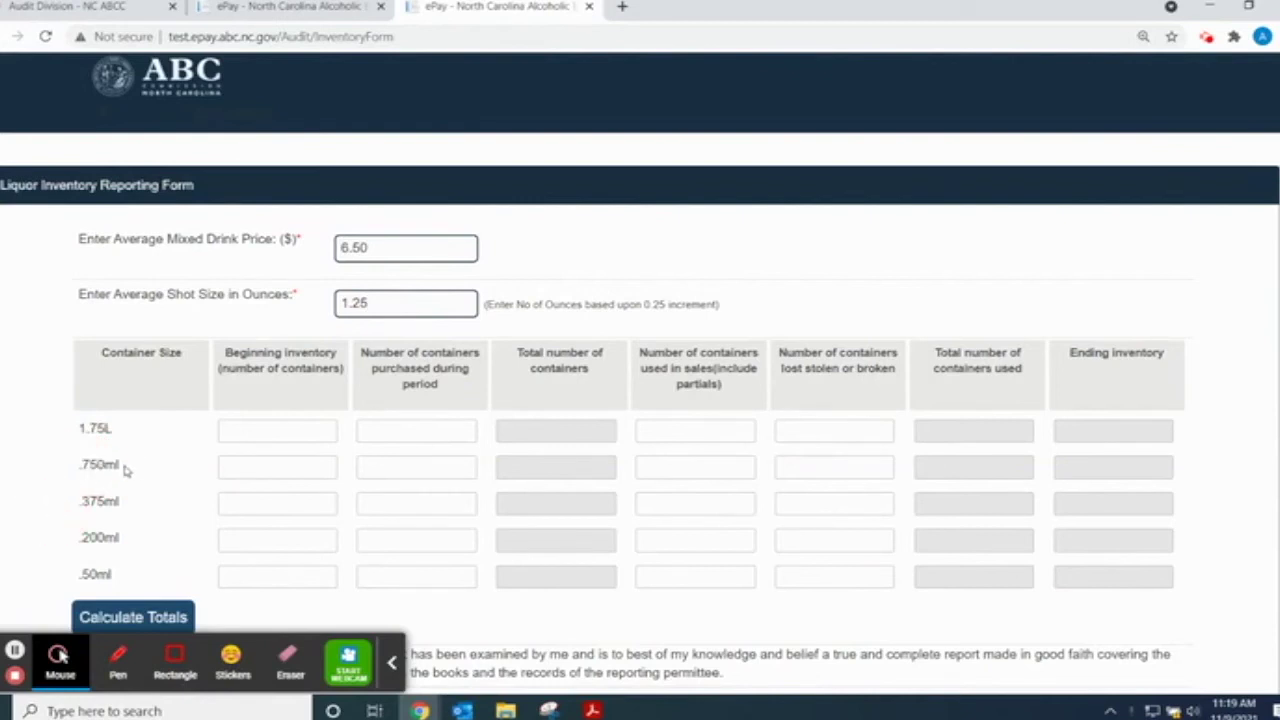
{"action": "left_click", "coordinate": [243, 471]}
{"action": "left_click", "coordinate": [458, 467]}
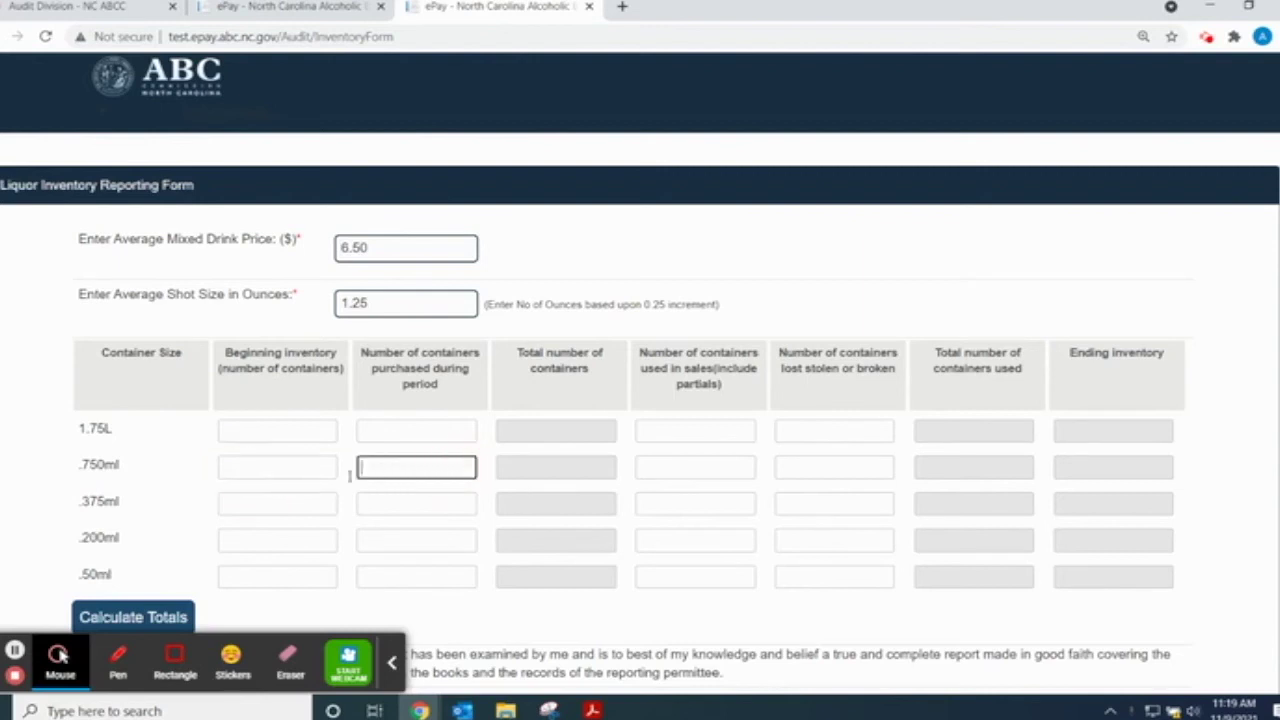
{"action": "left_click", "coordinate": [250, 471]}
{"action": "left_click", "coordinate": [237, 430]}
{"action": "left_click", "coordinate": [240, 468]}
{"action": "left_click", "coordinate": [172, 433]}
- Enter beginning inventory of 0 for both 1.75L and .750ml
{"action": "left_click", "coordinate": [262, 436]}
{"action": "type", "text": "0"}
{"action": "left_click", "coordinate": [298, 470]}
{"action": "type", "text": "0"}
{"action": "left_click", "coordinate": [172, 488]}
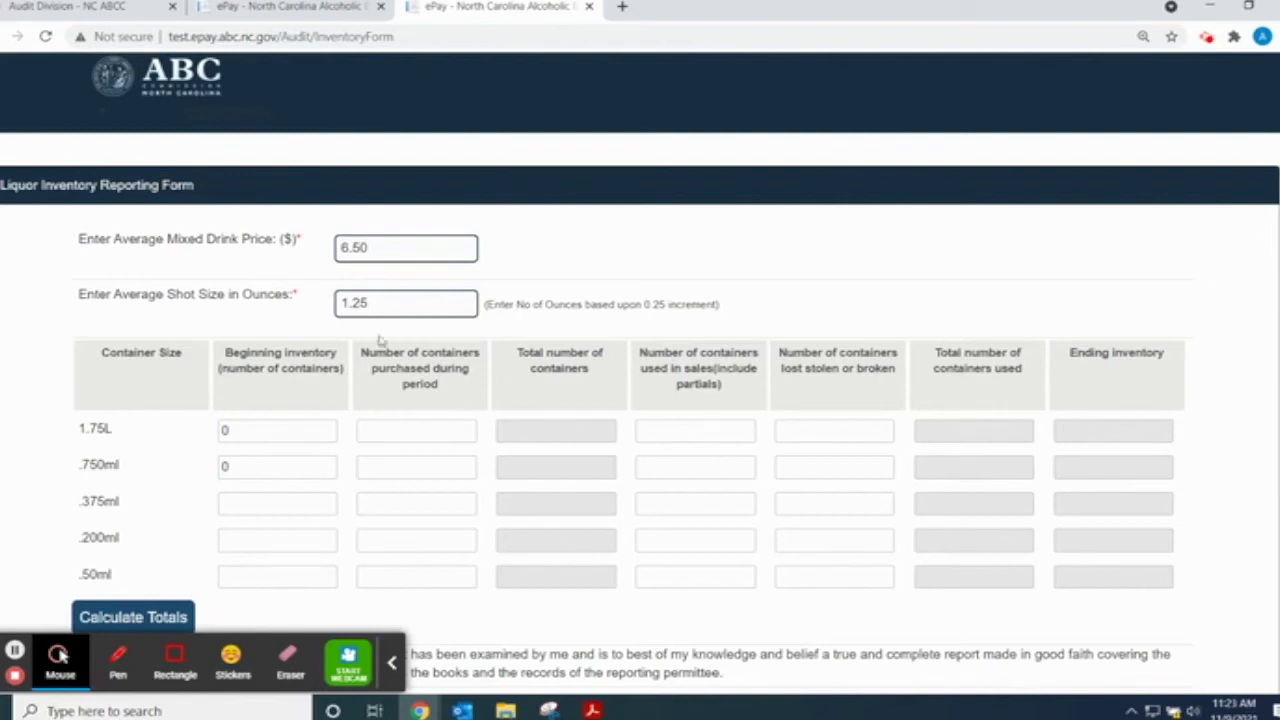
- Highlight the containers purchased column heading
{"action": "left_click_drag", "start_coordinate": [356, 352], "coordinate": [461, 390]}
{"action": "left_click", "coordinate": [463, 399]}
{"action": "mouse_move", "coordinate": [592, 708]}
{"action": "left_click", "coordinate": [515, 683]}
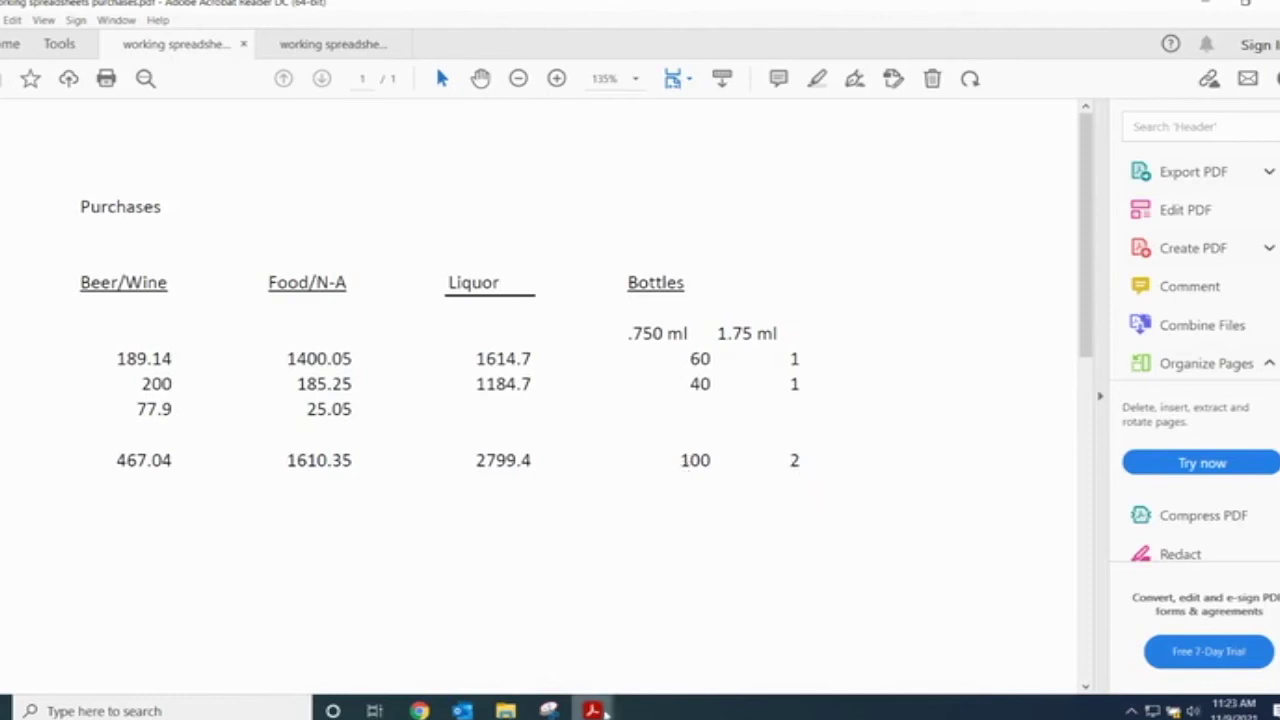
{"action": "mouse_move", "coordinate": [420, 710]}
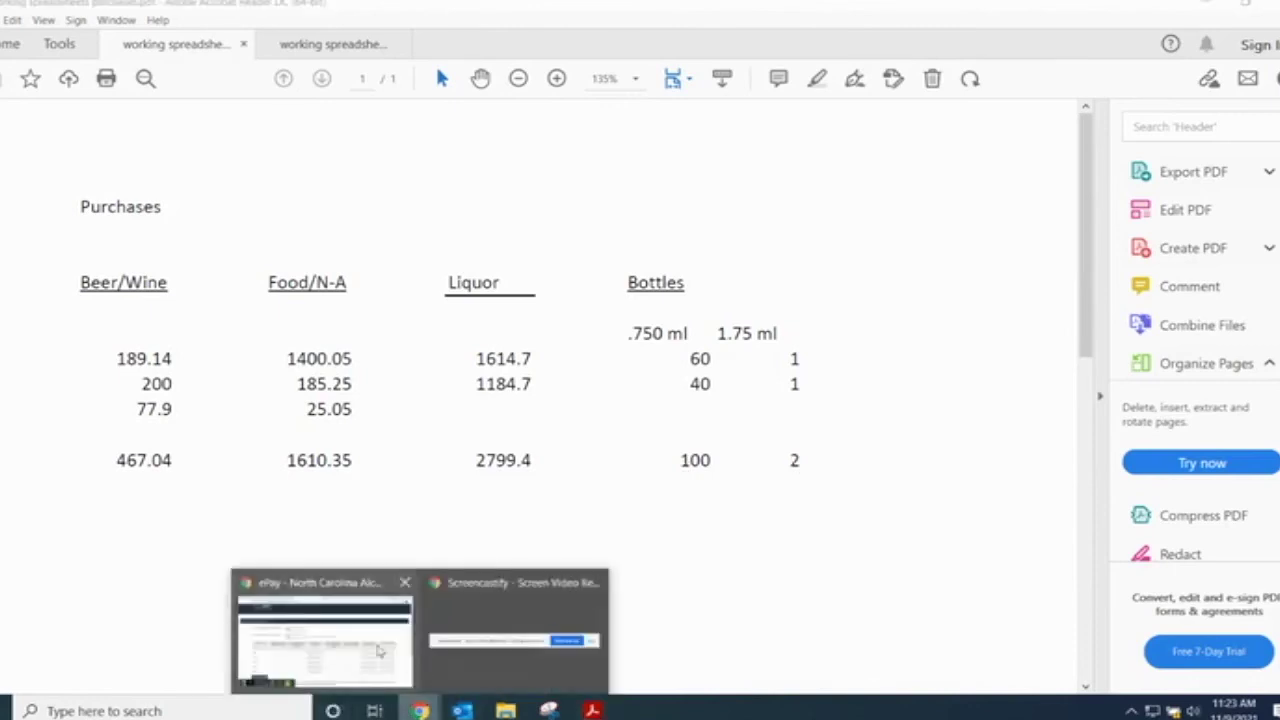
{"action": "left_click", "coordinate": [348, 645]}
- Enter 2 containers purchased for 1.75L and 100 for .750ml, then point out the used-in-sales column
{"action": "left_click", "coordinate": [396, 428]}
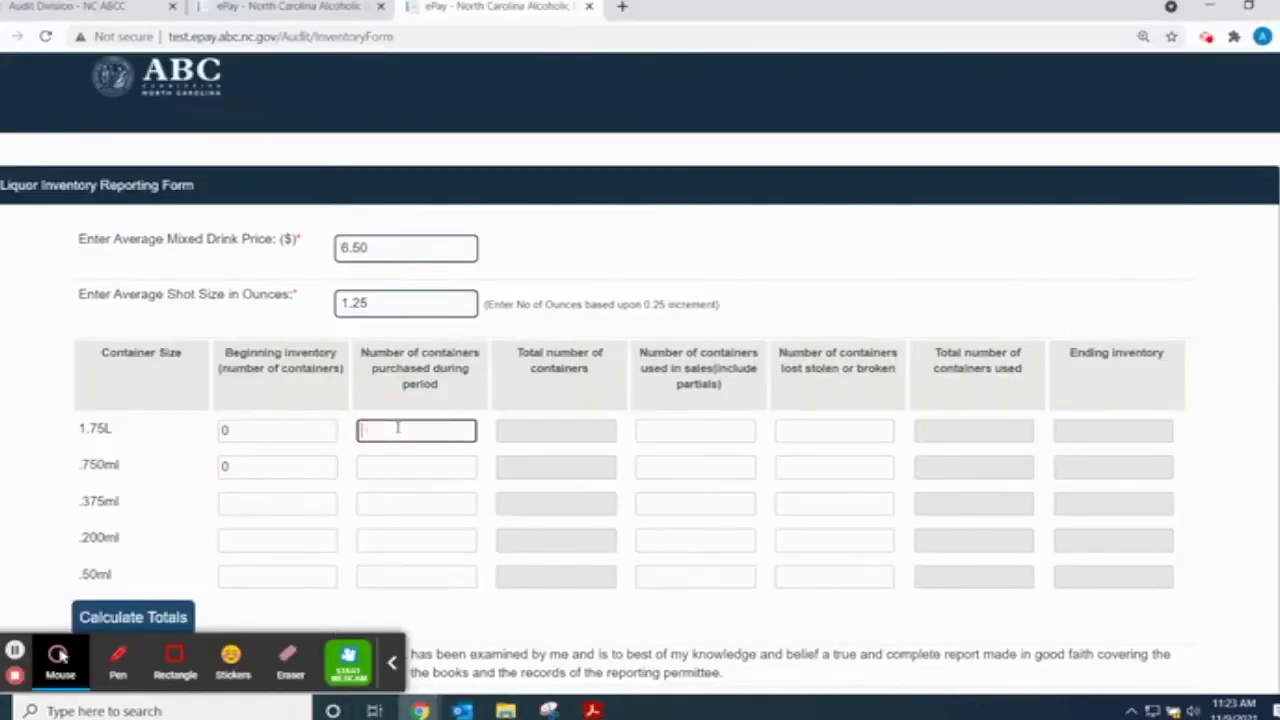
{"action": "type", "text": "2"}
{"action": "left_click", "coordinate": [406, 466]}
{"action": "type", "text": "1"}
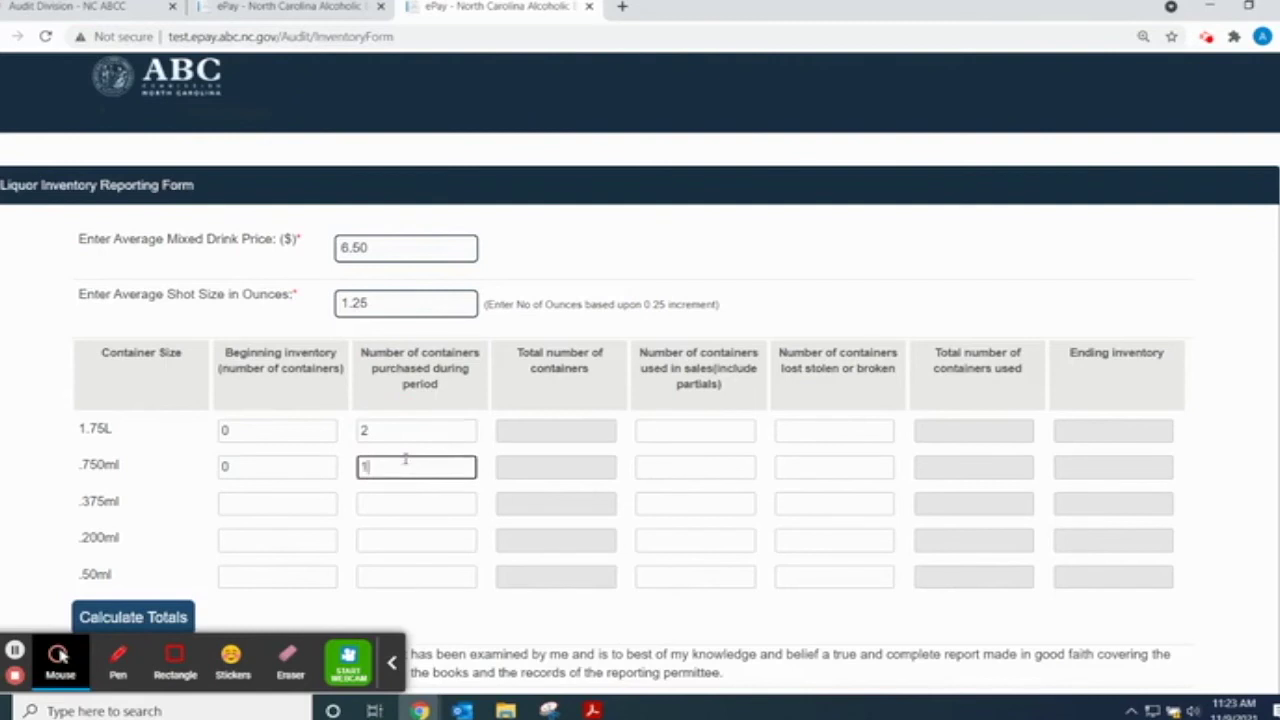
{"action": "type", "text": "00"}
{"action": "left_click", "coordinate": [723, 685]}
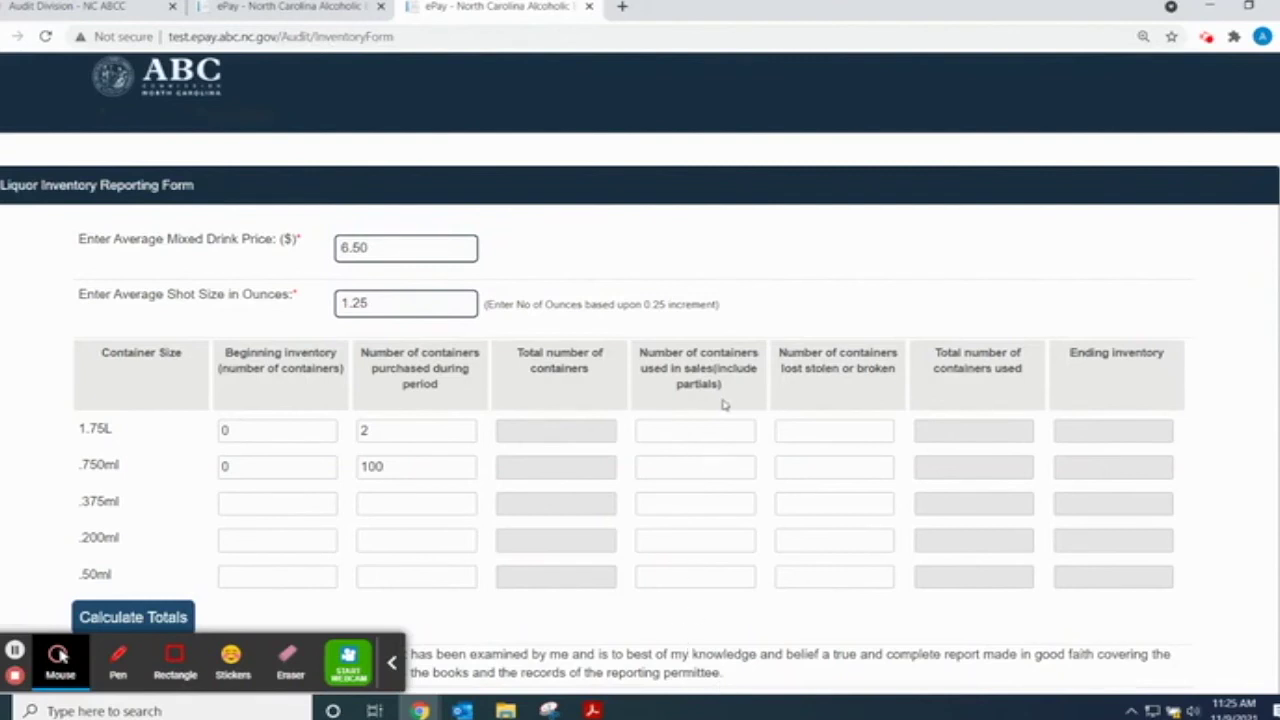
{"action": "left_click_drag", "start_coordinate": [730, 396], "coordinate": [645, 348]}
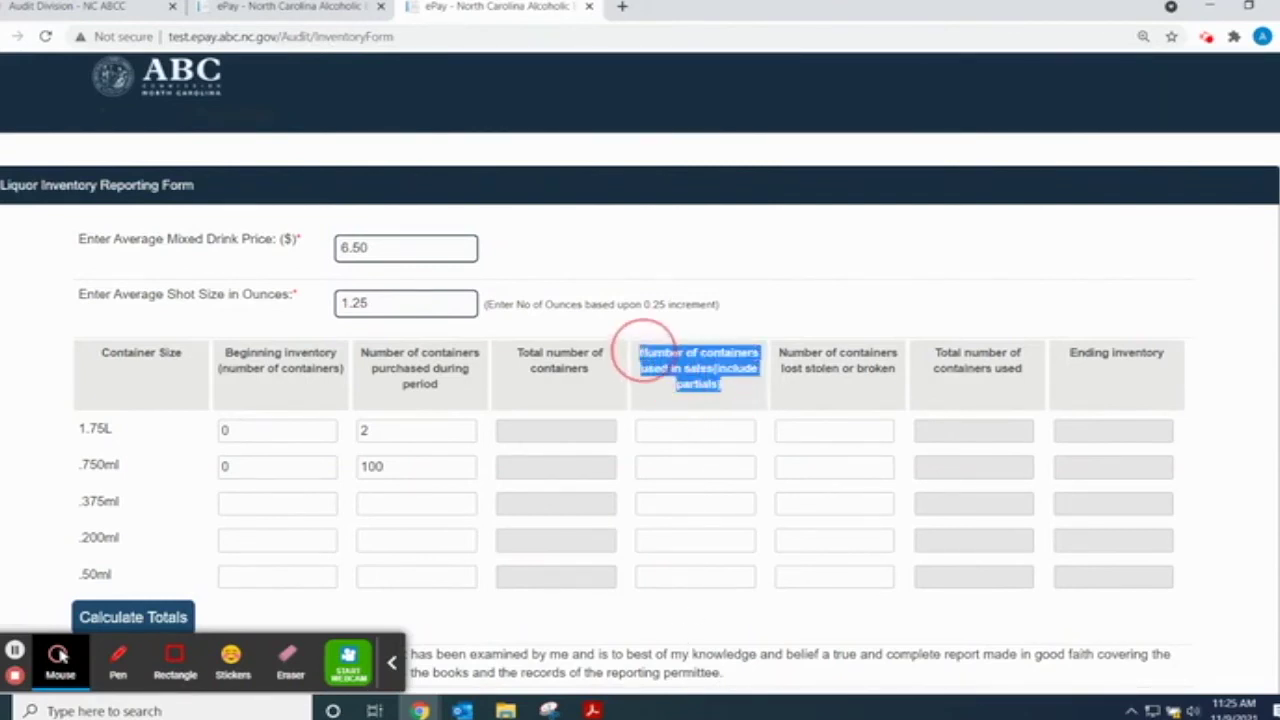
{"action": "left_click", "coordinate": [692, 607]}
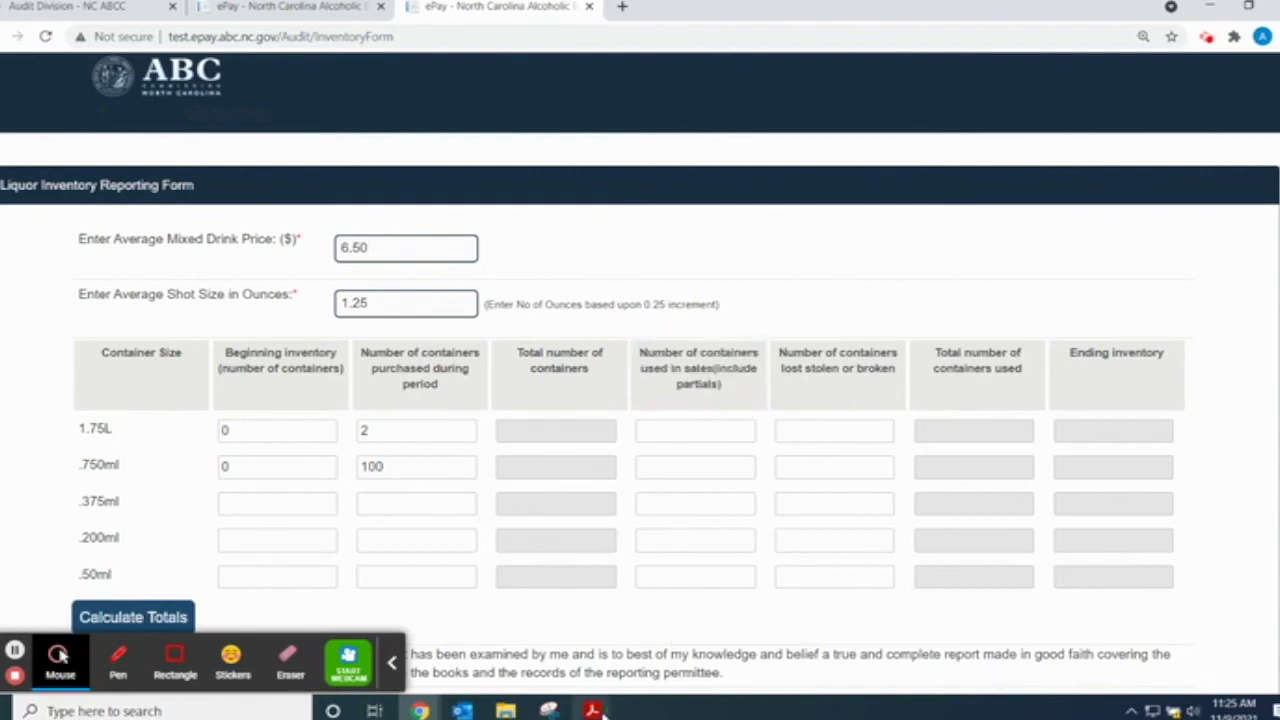
- Review and close the inventory formula PDF, note 25 ending bottles, and return to the ePay form
{"action": "mouse_move", "coordinate": [592, 710]}
{"action": "left_click", "coordinate": [705, 625]}
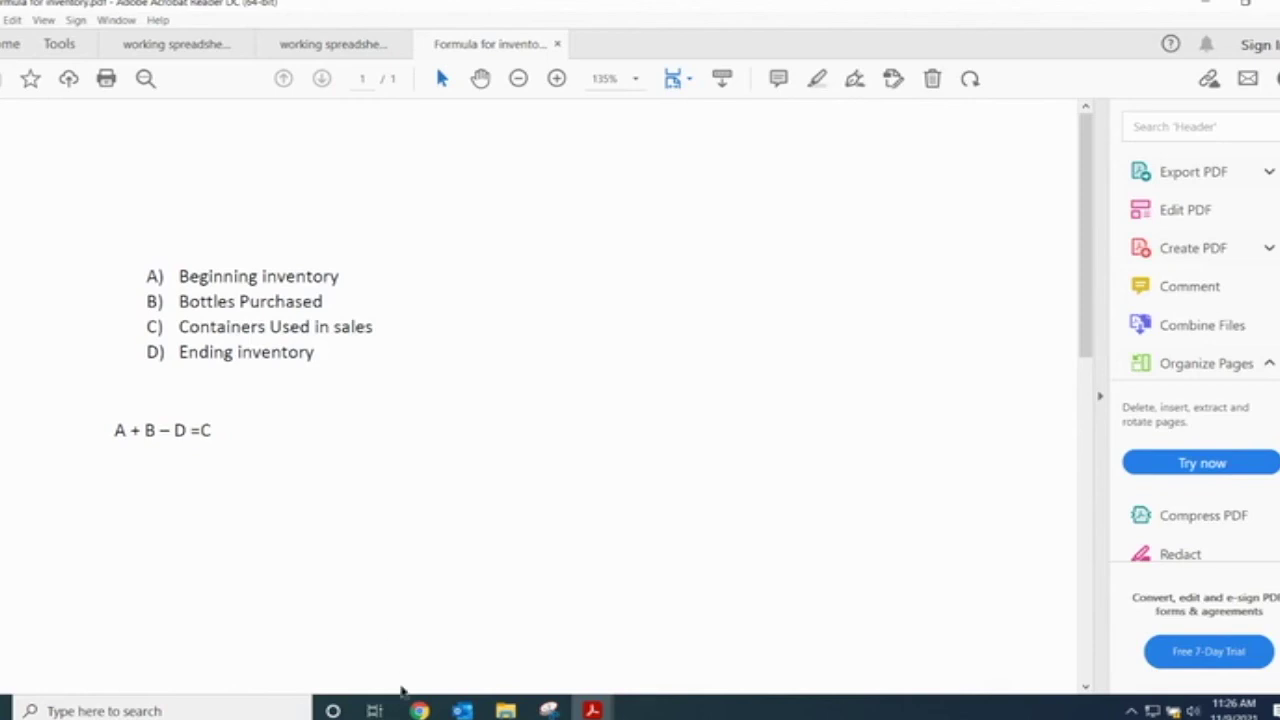
{"action": "mouse_move", "coordinate": [420, 708]}
{"action": "key", "text": "ctrl+w"}
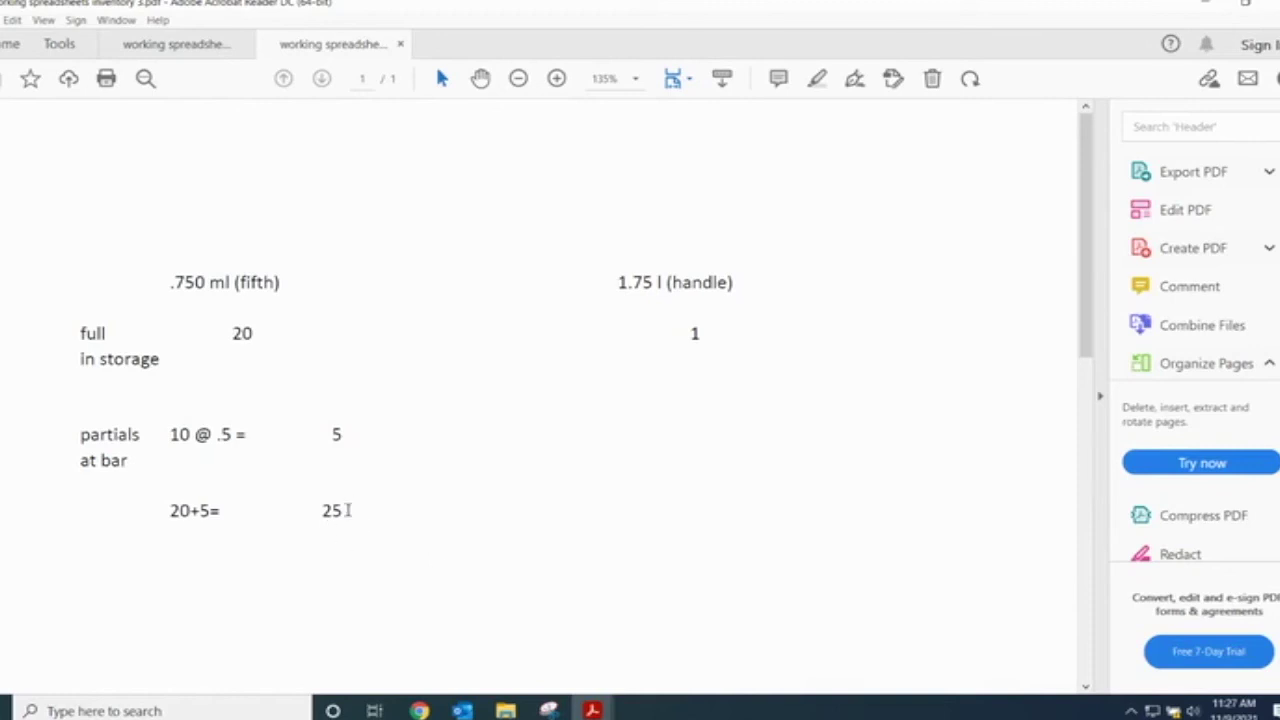
{"action": "left_click_drag", "start_coordinate": [348, 511], "coordinate": [316, 511]}
{"action": "left_click", "coordinate": [596, 580]}
{"action": "left_click", "coordinate": [326, 630]}
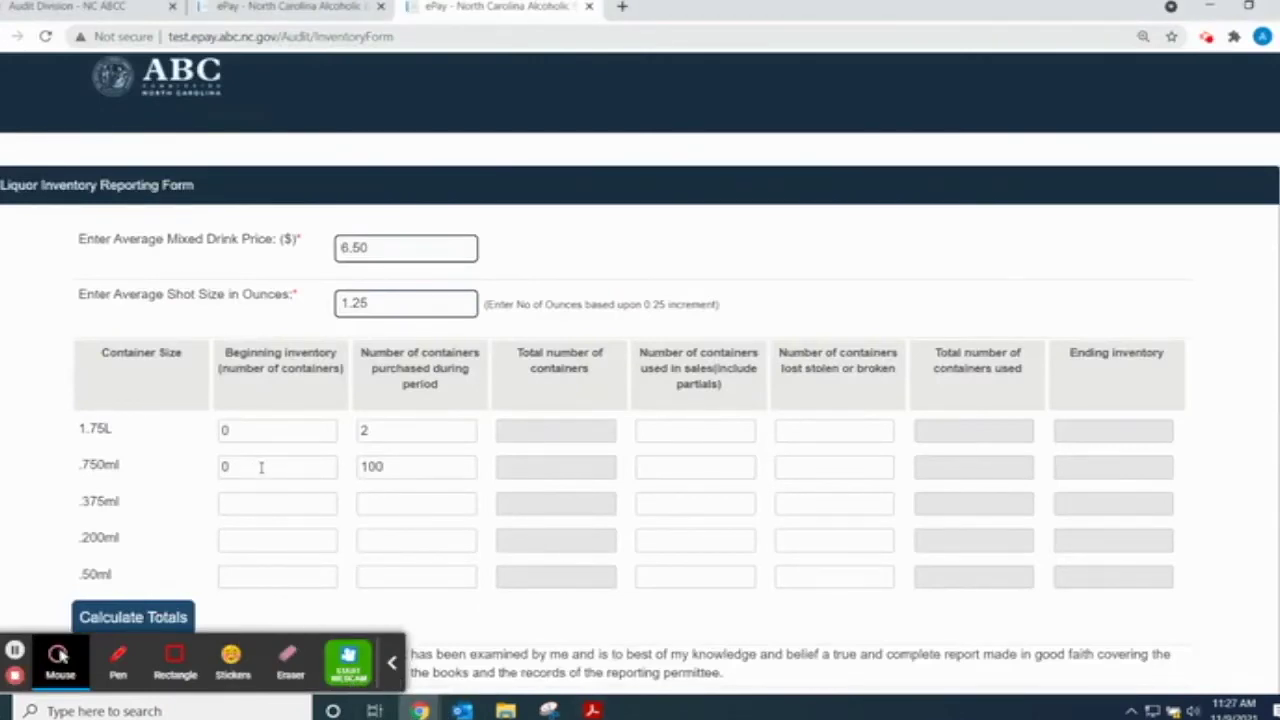
- Enter 75 .750ml containers used in sales
{"action": "left_click", "coordinate": [547, 472]}
{"action": "left_click", "coordinate": [1125, 468]}
{"action": "left_click", "coordinate": [720, 472]}
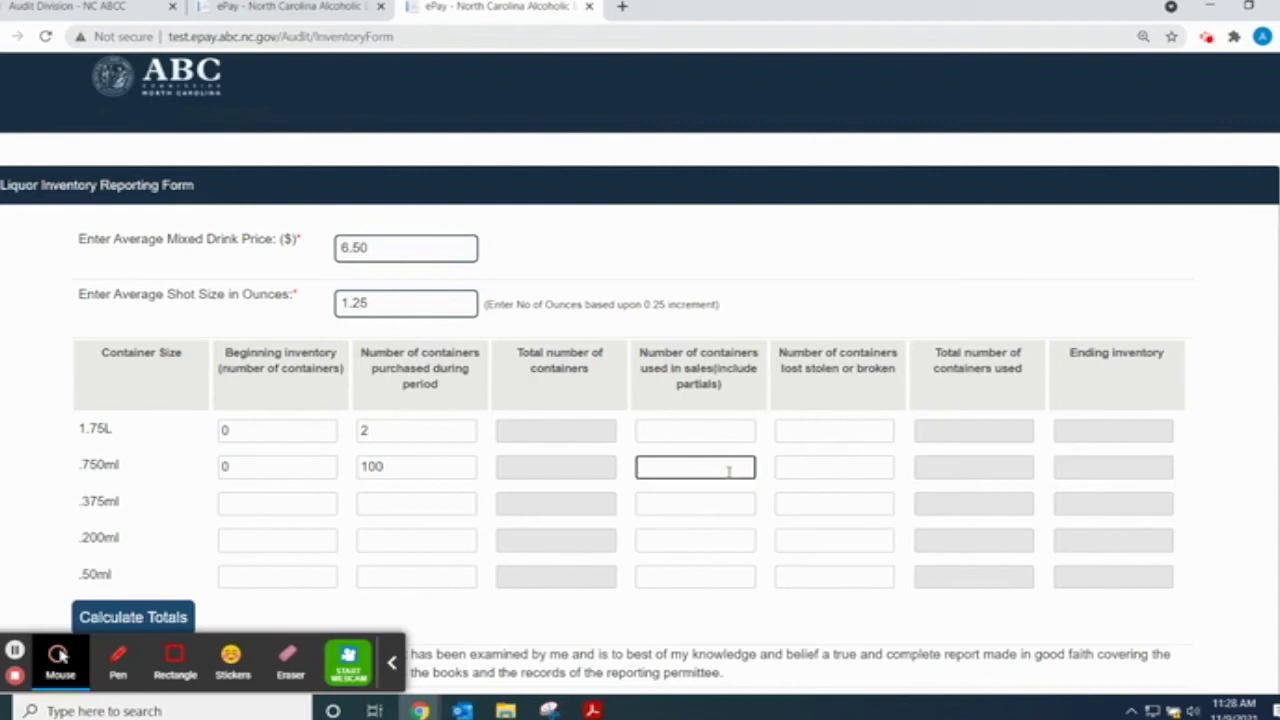
{"action": "type", "text": "75"}
{"action": "left_click", "coordinate": [710, 620]}
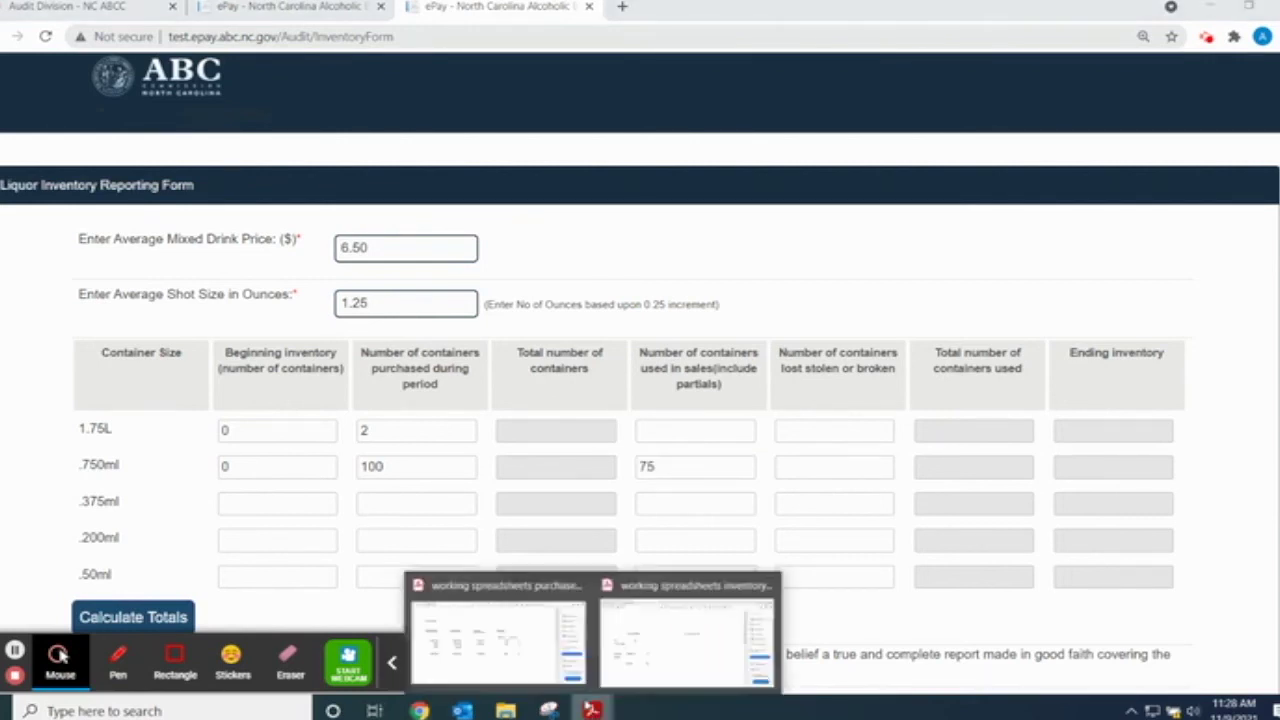
- Enter 1 for 1.75L used in sales after checking the worksheet, and calculate ending inventory 1 and 25
{"action": "mouse_move", "coordinate": [593, 708]}
{"action": "left_click", "coordinate": [692, 638]}
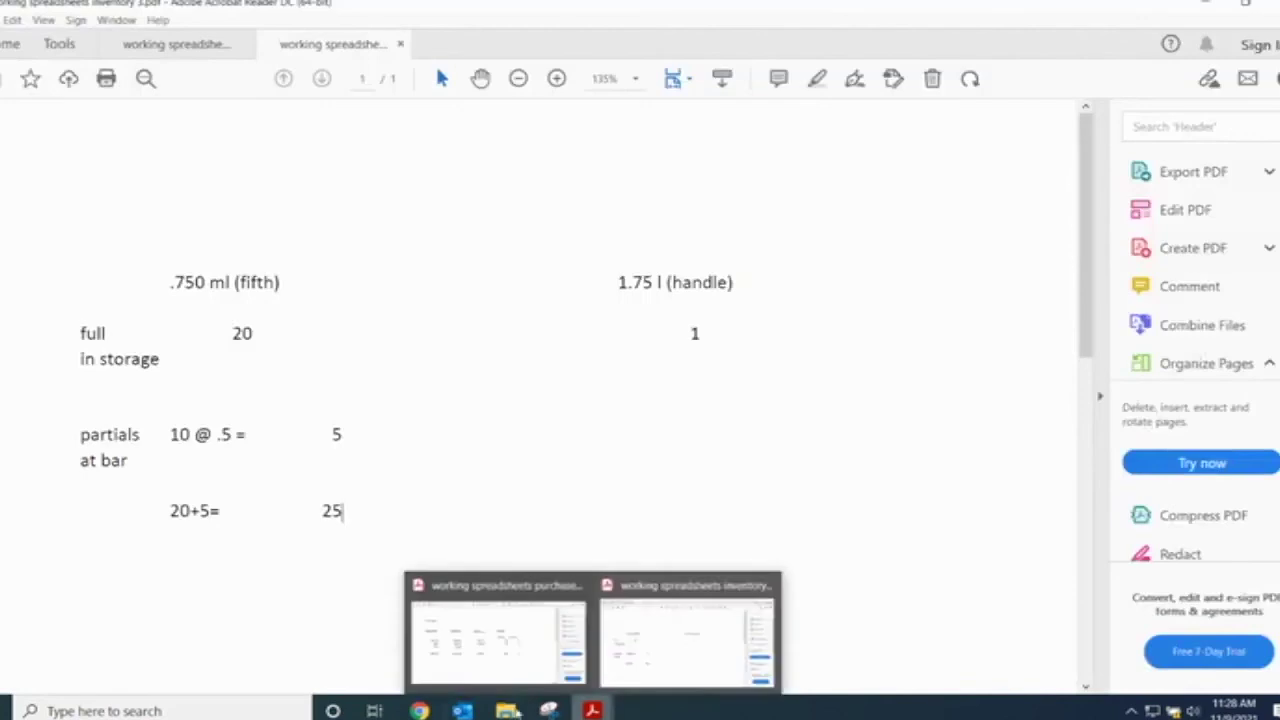
{"action": "mouse_move", "coordinate": [420, 710]}
{"action": "left_click", "coordinate": [330, 628]}
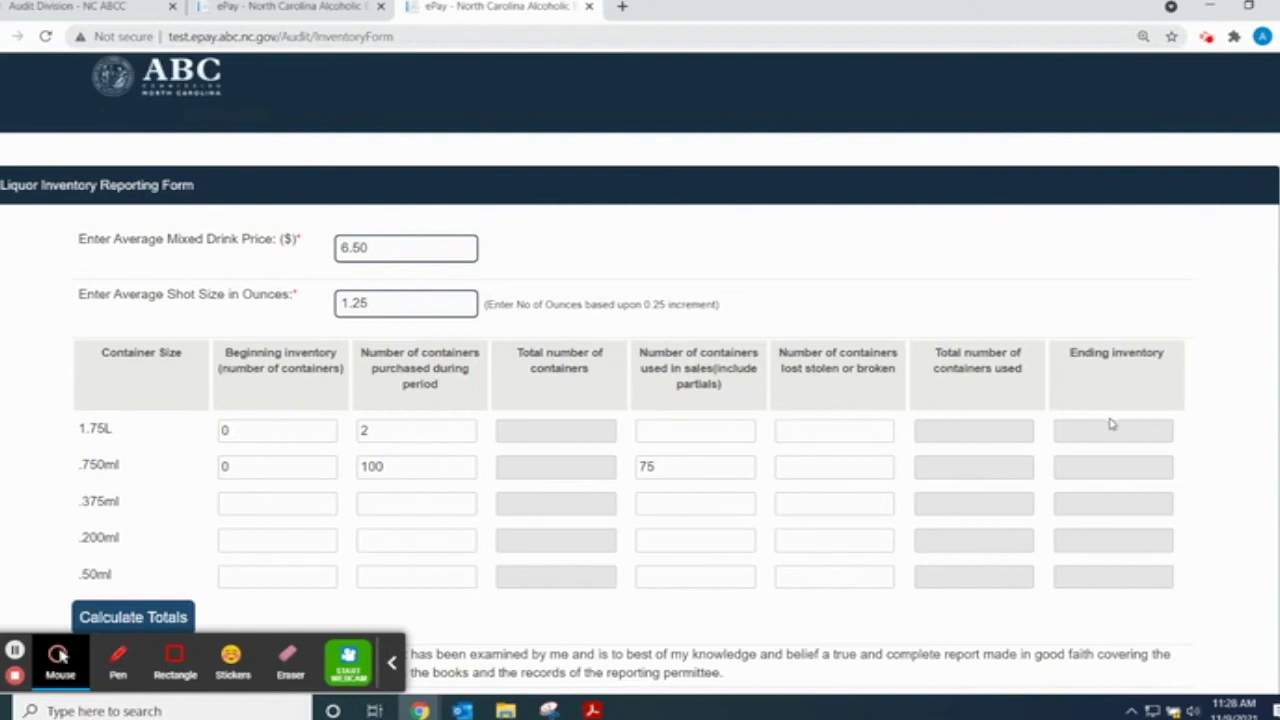
{"action": "left_click", "coordinate": [733, 431]}
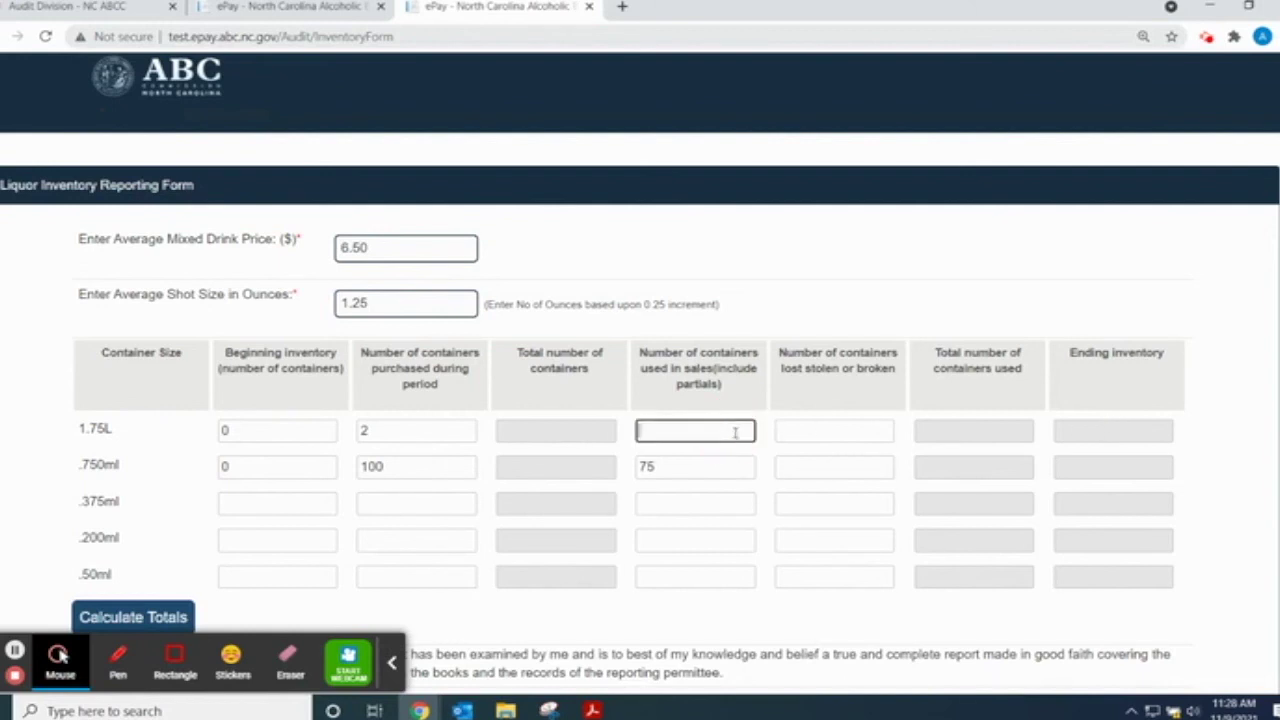
{"action": "type", "text": "1"}
{"action": "left_click", "coordinate": [160, 617]}
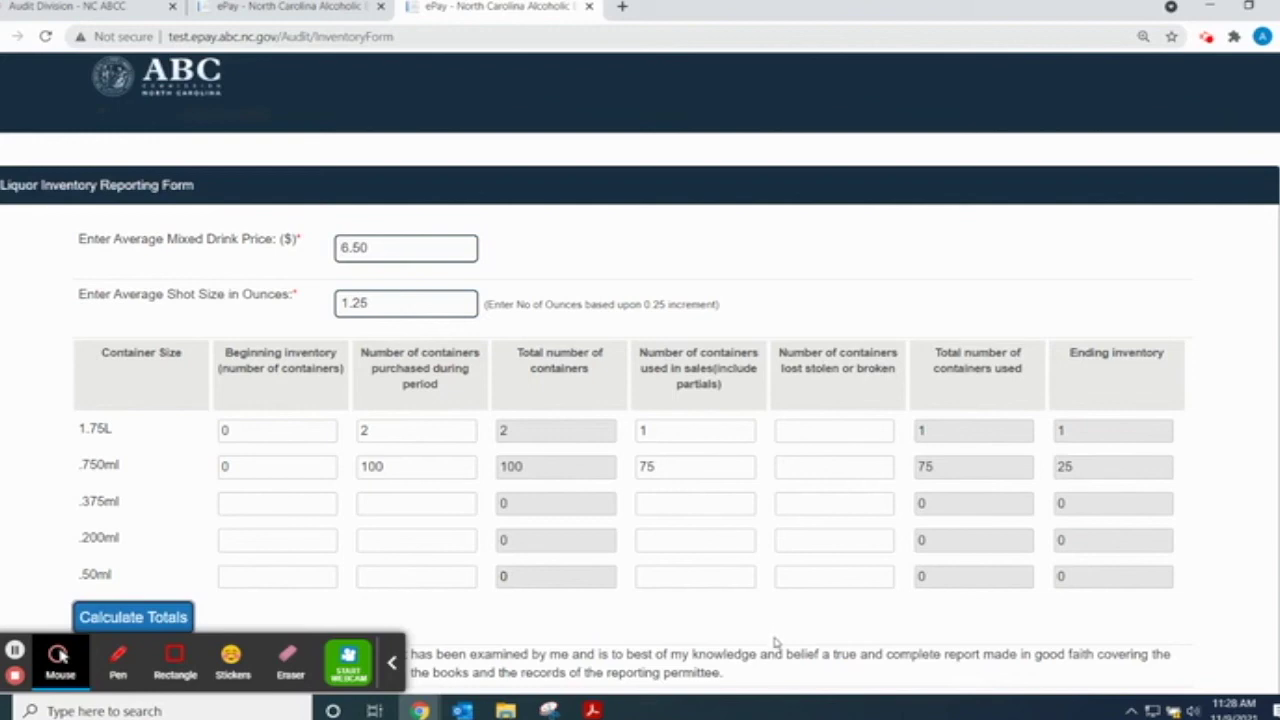
{"action": "scroll", "coordinate": [758, 628], "scroll_direction": "down", "scroll_amount": 3}
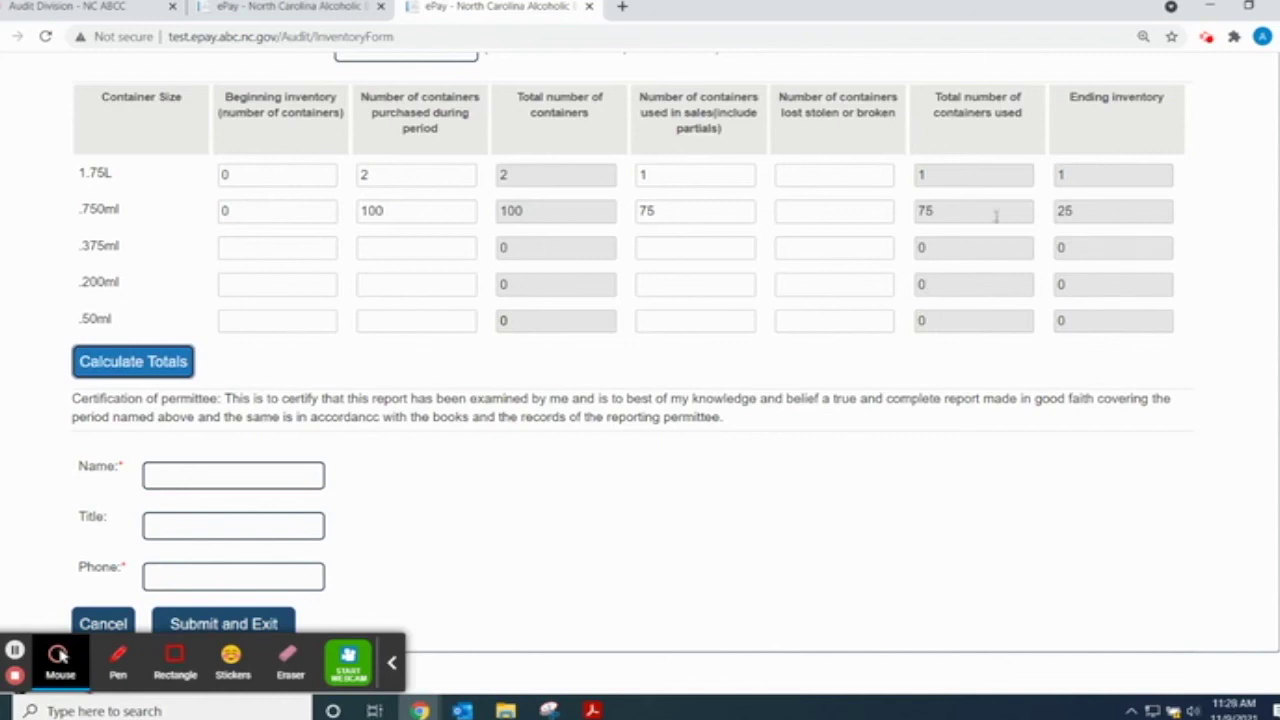
{"action": "left_click", "coordinate": [830, 212]}
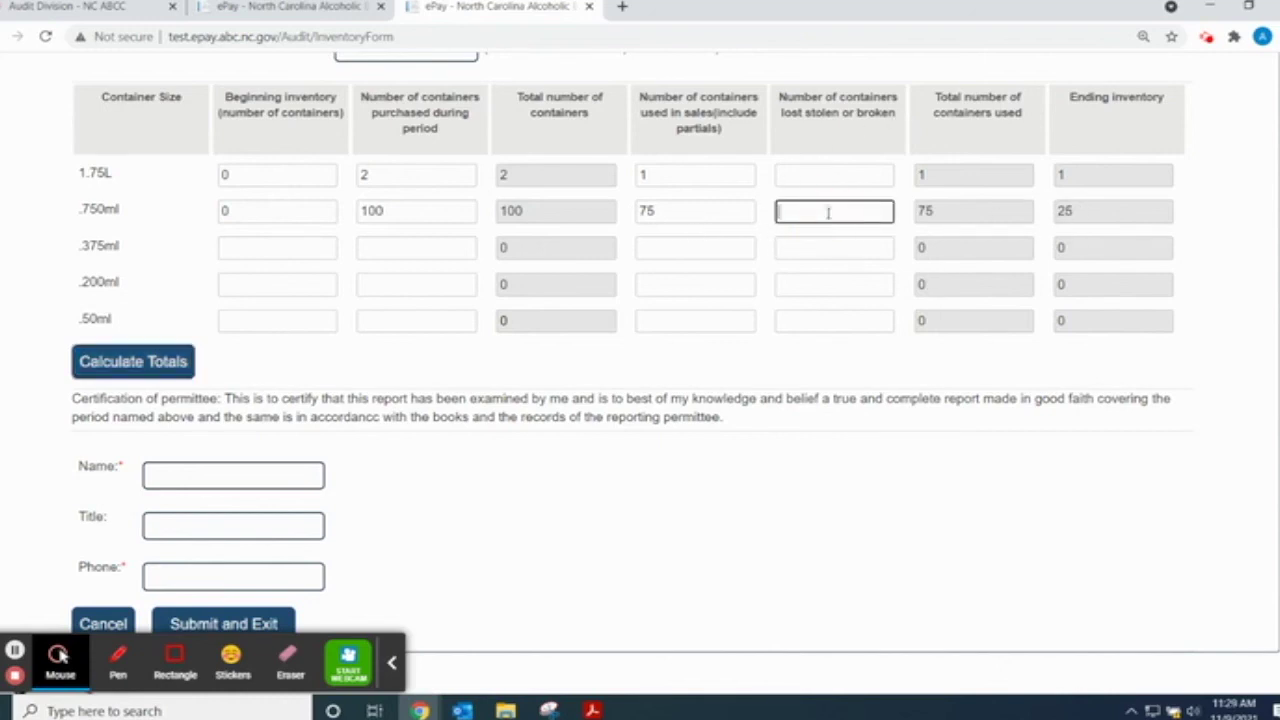
{"action": "type", "text": "10"}
{"action": "left_click", "coordinate": [642, 210]}
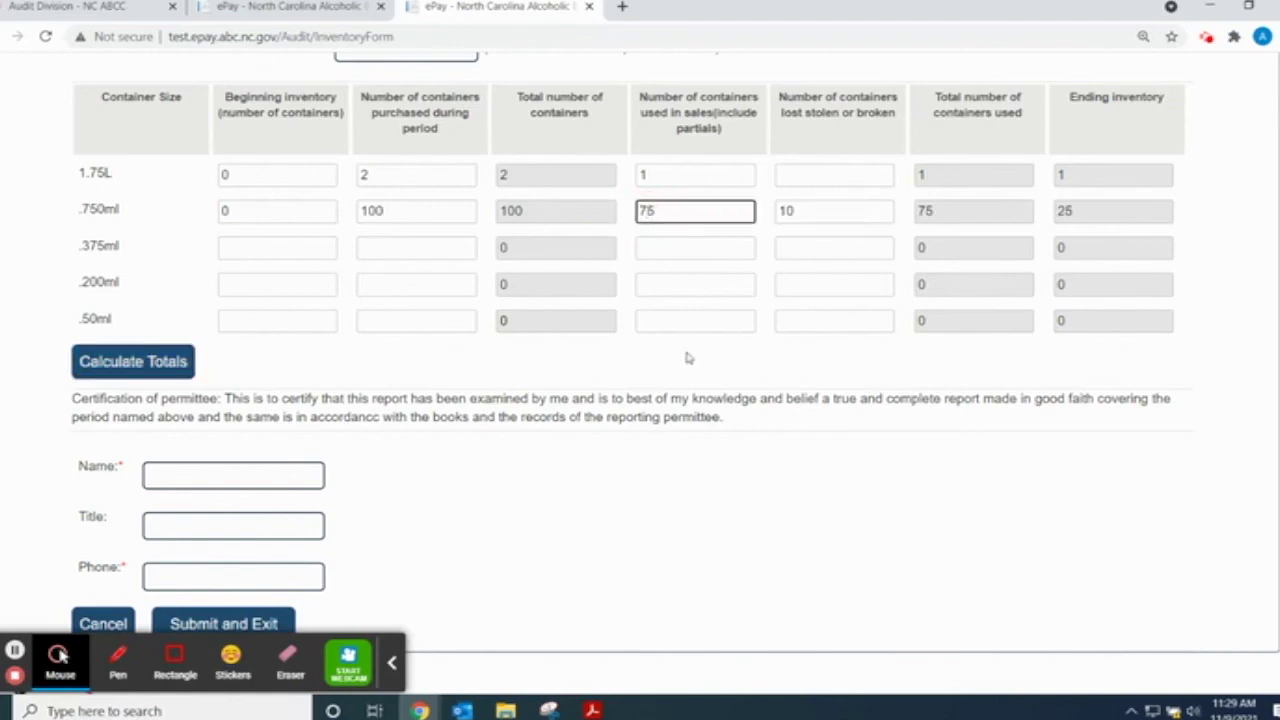
{"action": "key", "text": "BackSpace"}
{"action": "type", "text": "8"}
{"action": "left_click", "coordinate": [117, 362]}
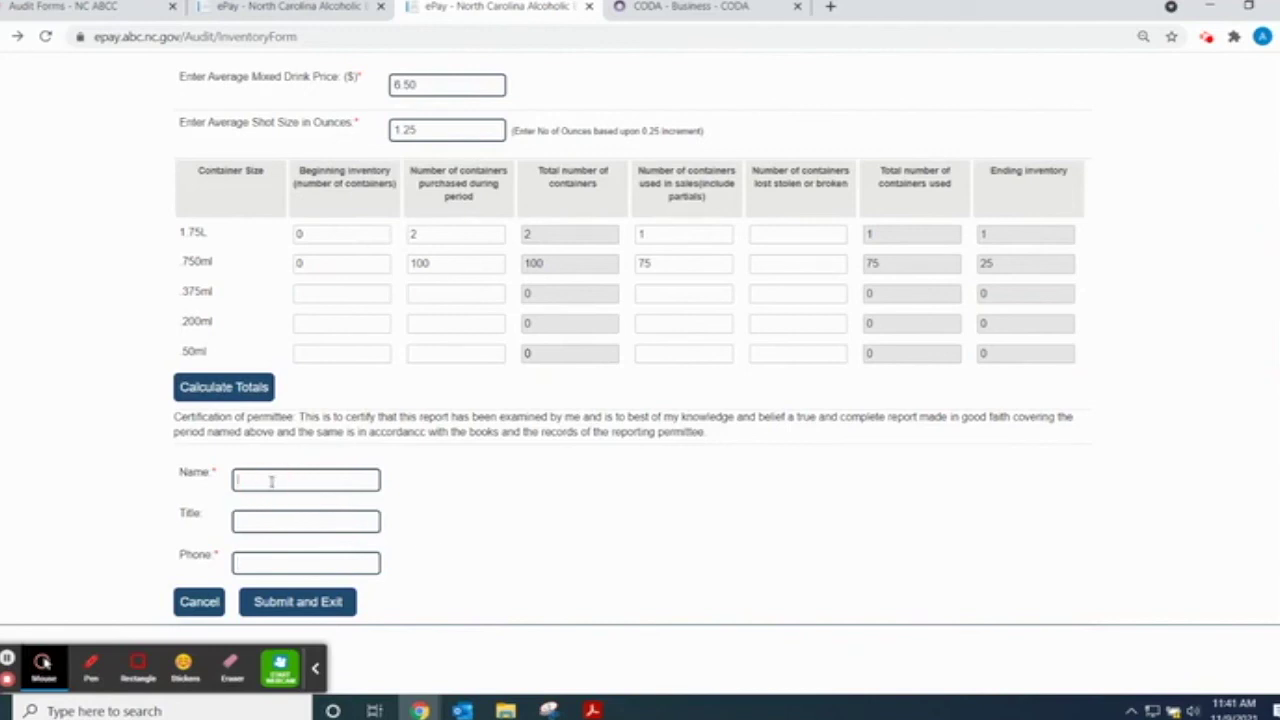
- Fill in the certifier's name, the title 'auditor', and the contact phone number
{"action": "type", "text": "Edwin"}
{"action": "left_click", "coordinate": [257, 522]}
{"action": "type", "text": "auditor"}
{"action": "key", "text": "Tab"}
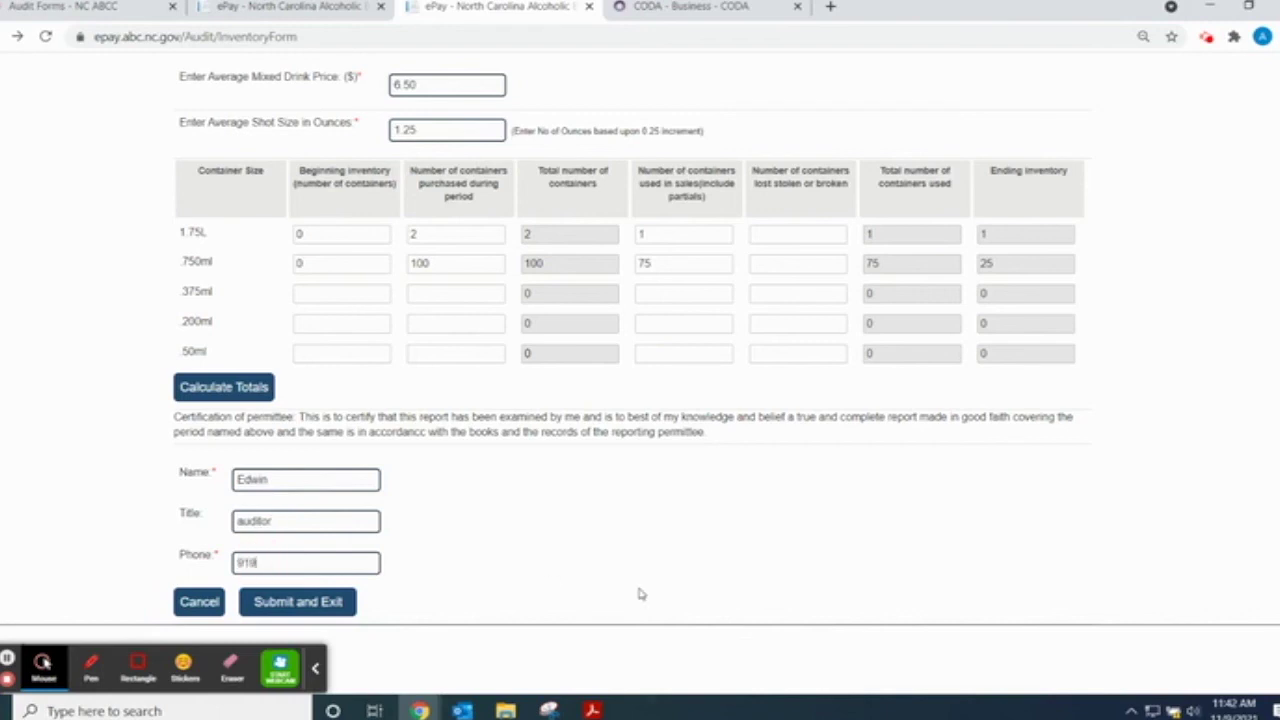
{"action": "scroll", "coordinate": [529, 572], "scroll_direction": "up", "scroll_amount": 1}
{"action": "scroll", "coordinate": [530, 571], "scroll_direction": "down", "scroll_amount": 1}
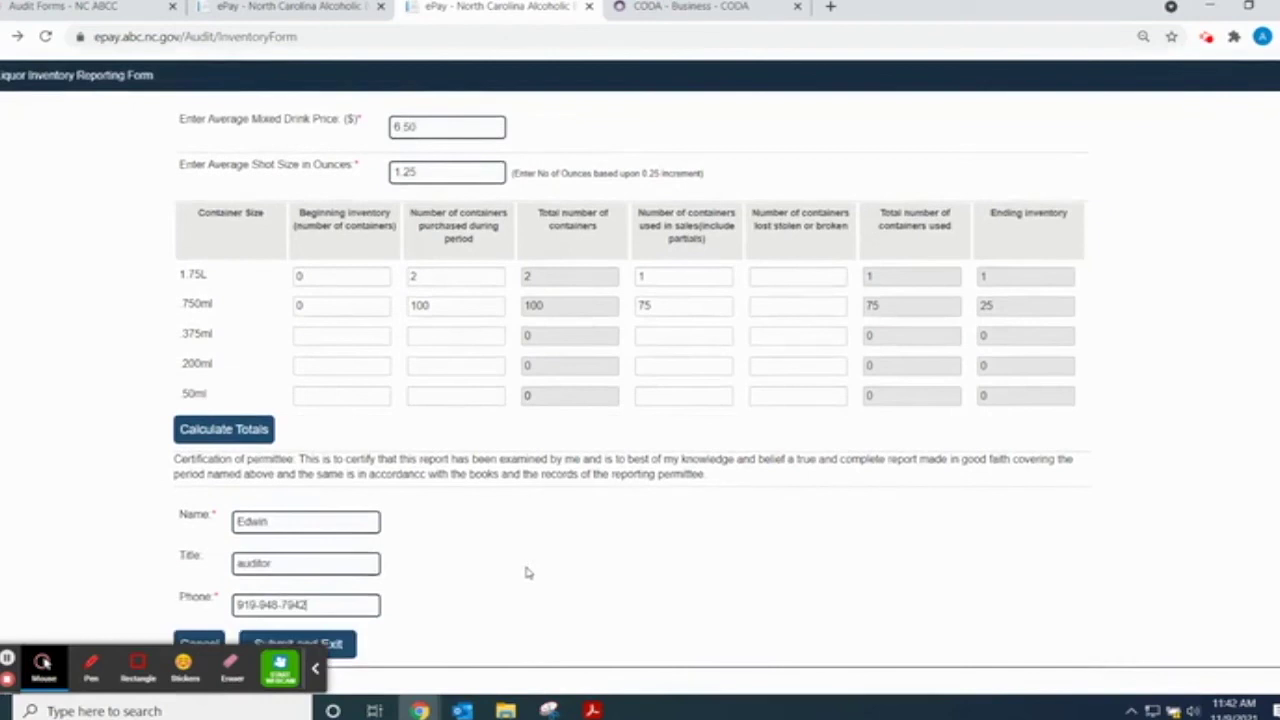
{"action": "scroll", "coordinate": [515, 575], "scroll_direction": "down", "scroll_amount": 1}
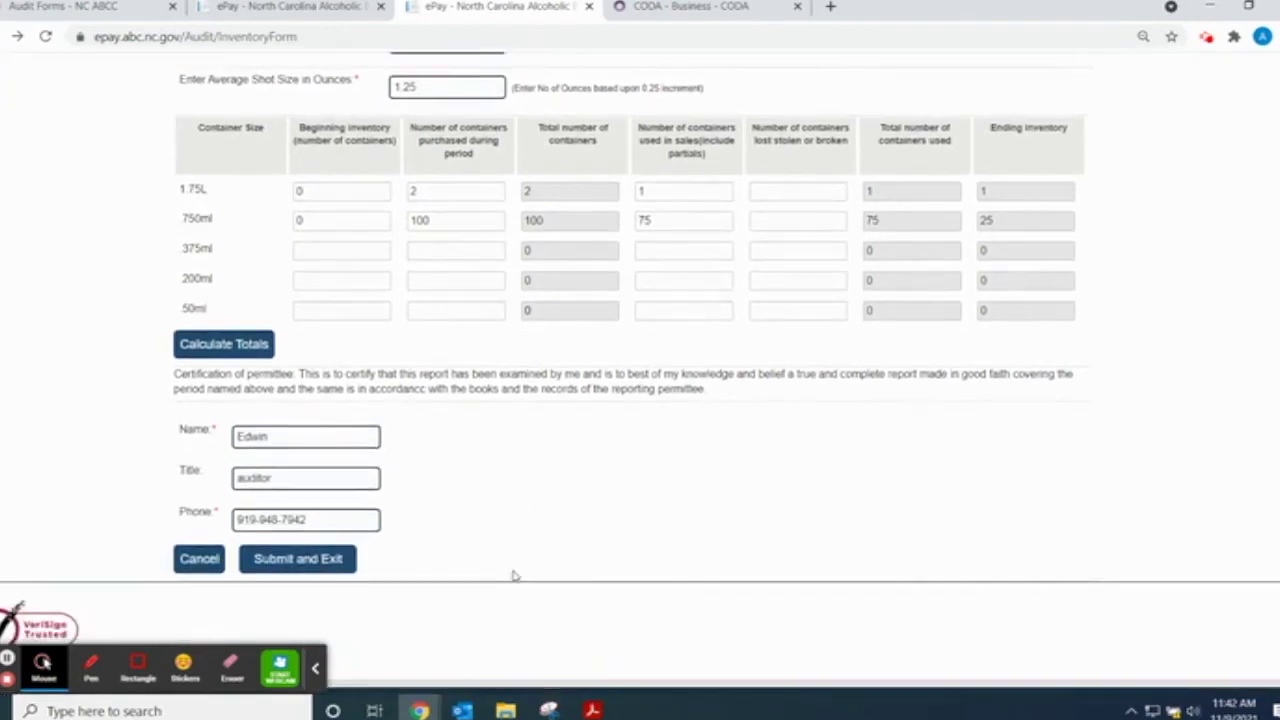
- Submit the June 2021 inventory report, acknowledge the success alert, and open the newest submission, 91962.pdf
{"action": "left_click", "coordinate": [325, 561]}
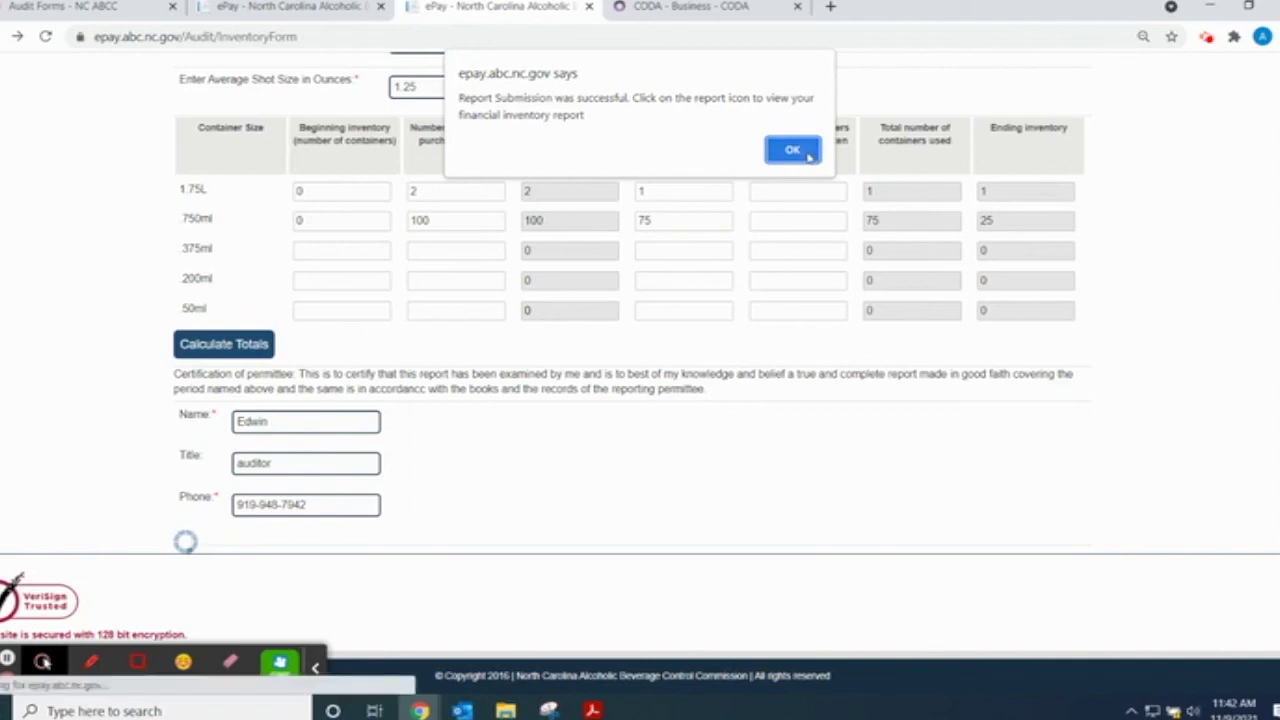
{"action": "left_click", "coordinate": [808, 156]}
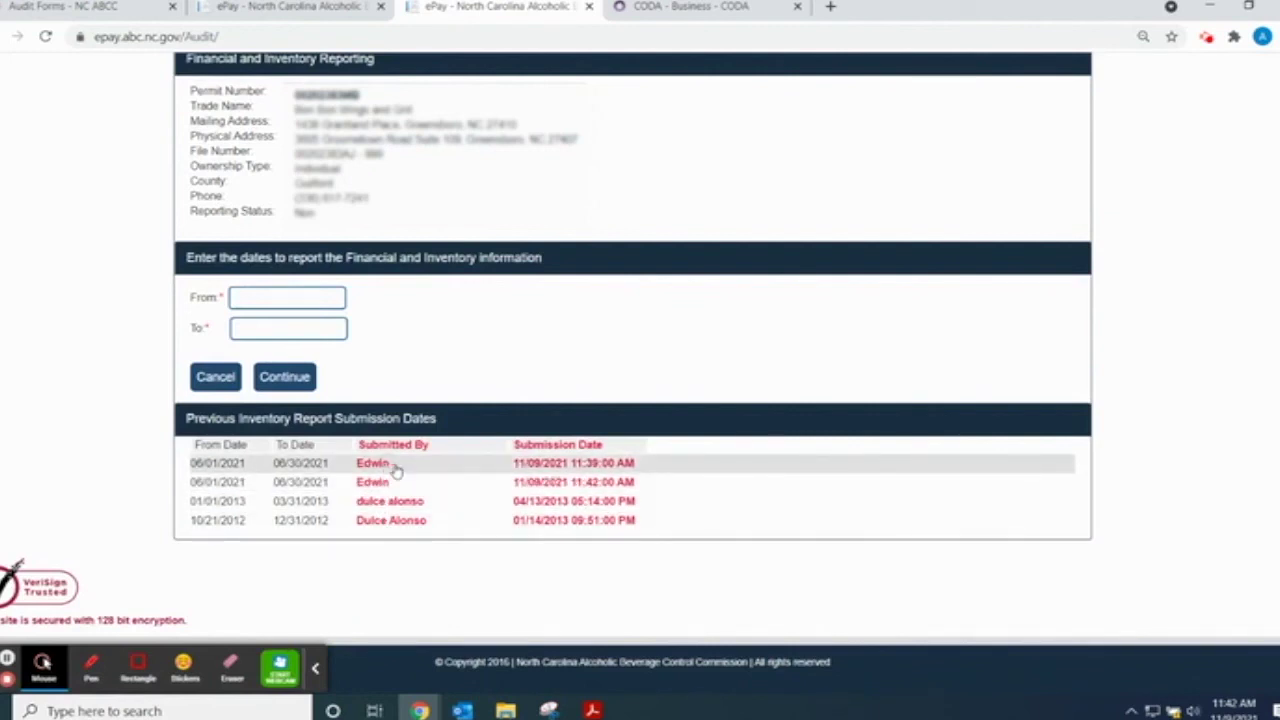
{"action": "left_click", "coordinate": [389, 466]}
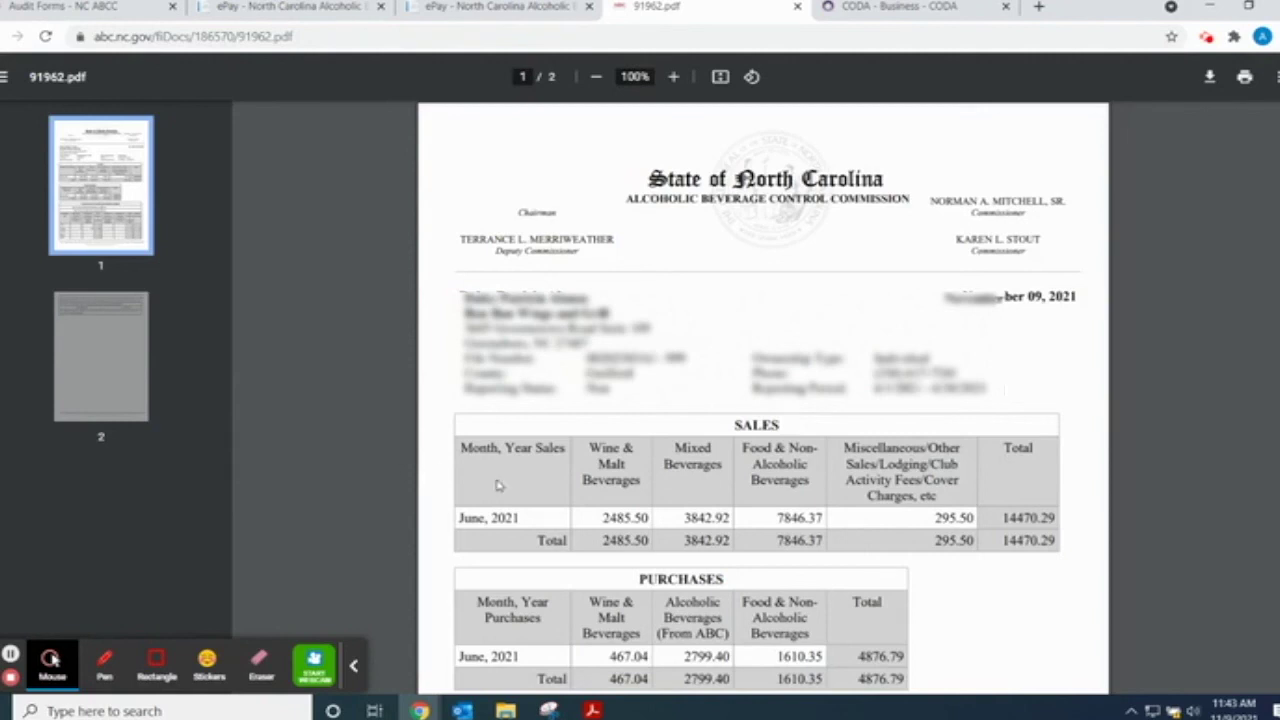
{"action": "scroll", "coordinate": [700, 530], "scroll_direction": "down", "scroll_amount": 3}
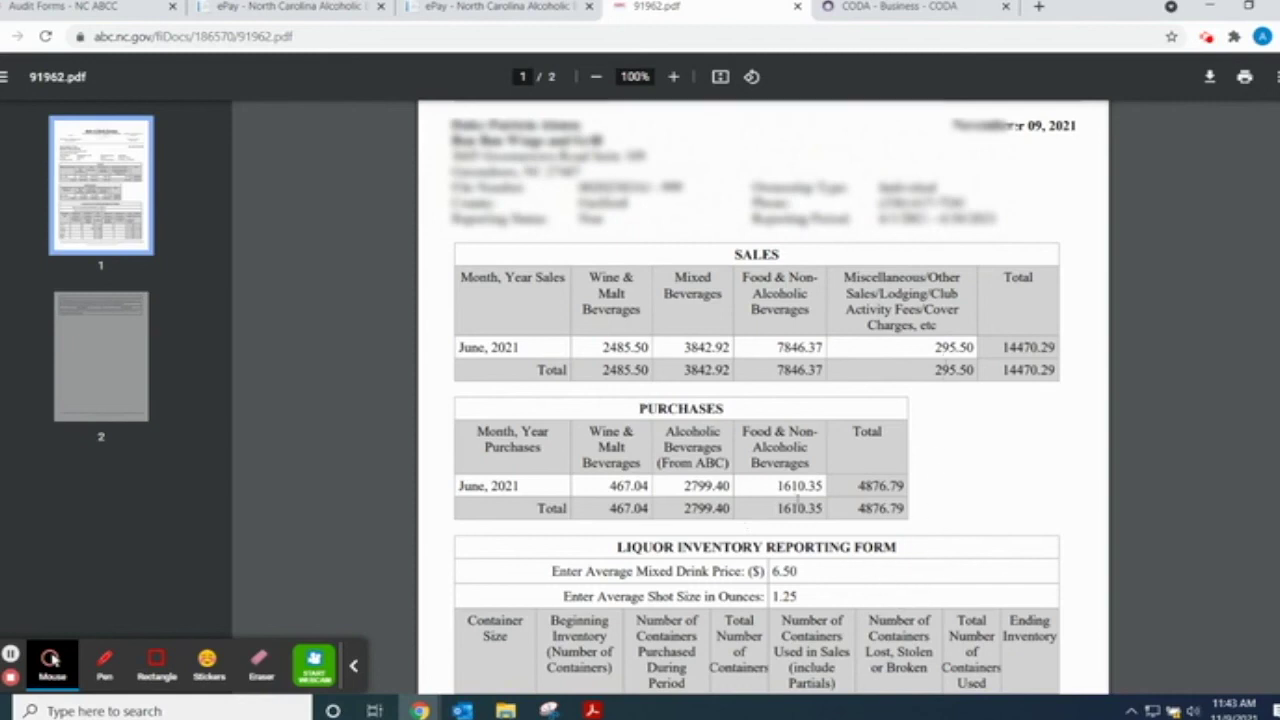
{"action": "scroll", "coordinate": [797, 490], "scroll_direction": "down", "scroll_amount": 3}
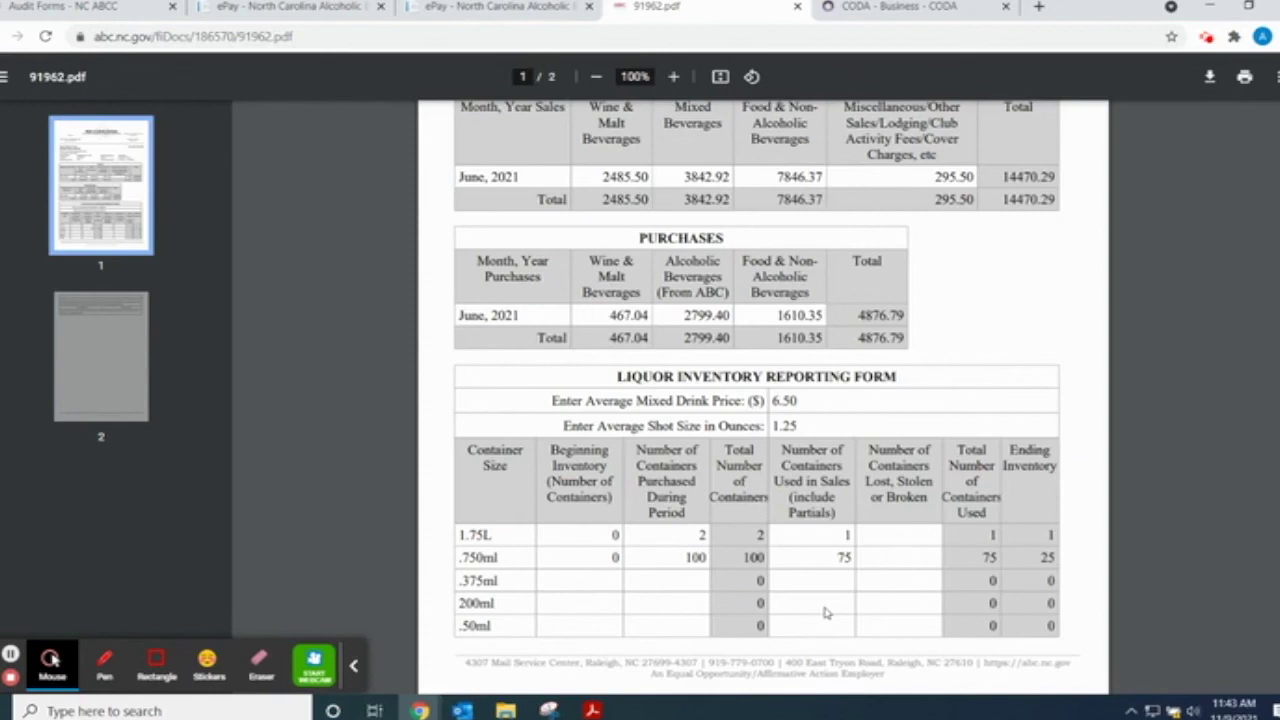
{"action": "scroll", "coordinate": [840, 535], "scroll_direction": "down", "scroll_amount": 3}
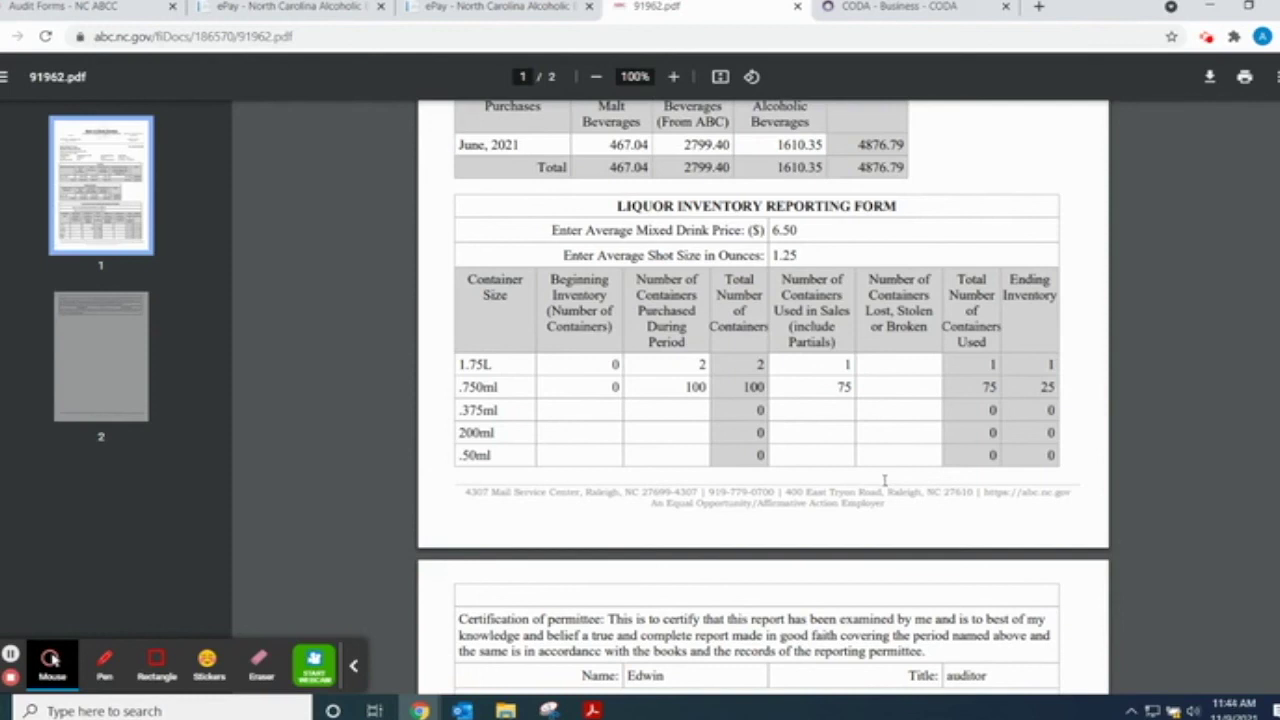
{"action": "double_click", "coordinate": [616, 387]}
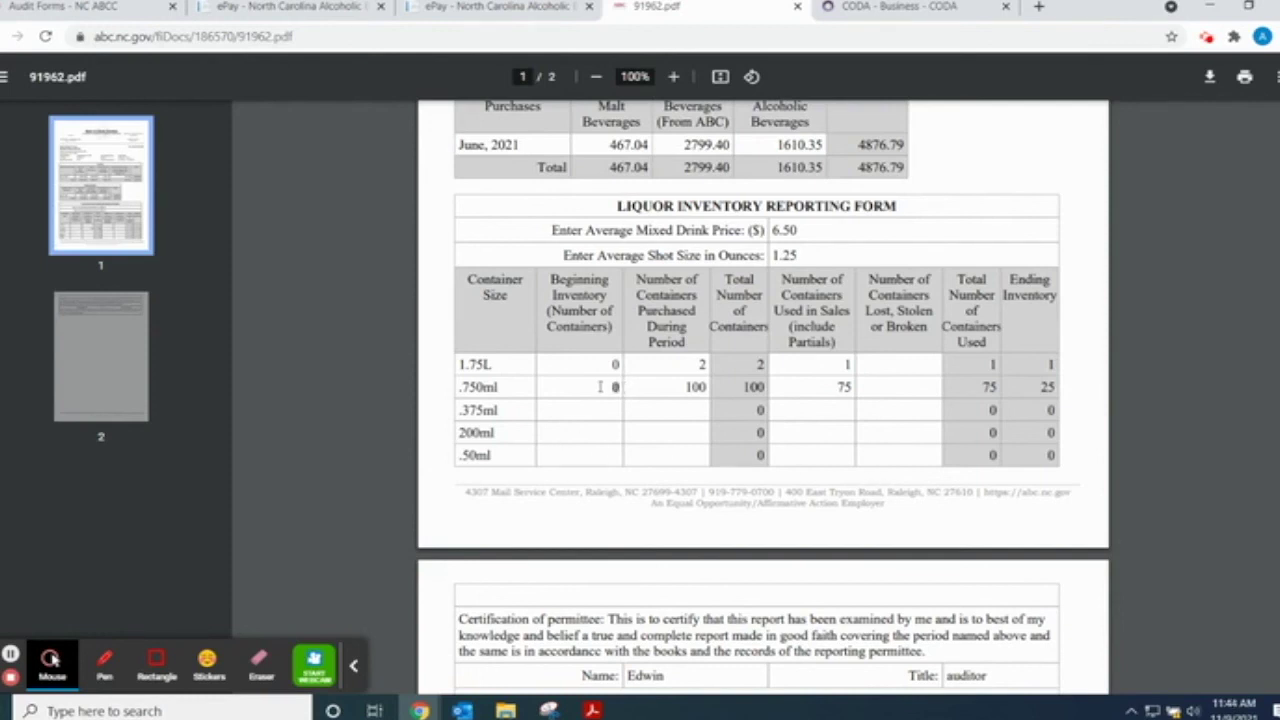
{"action": "left_click", "coordinate": [768, 525]}
{"action": "scroll", "coordinate": [714, 565], "scroll_direction": "down", "scroll_amount": 2}
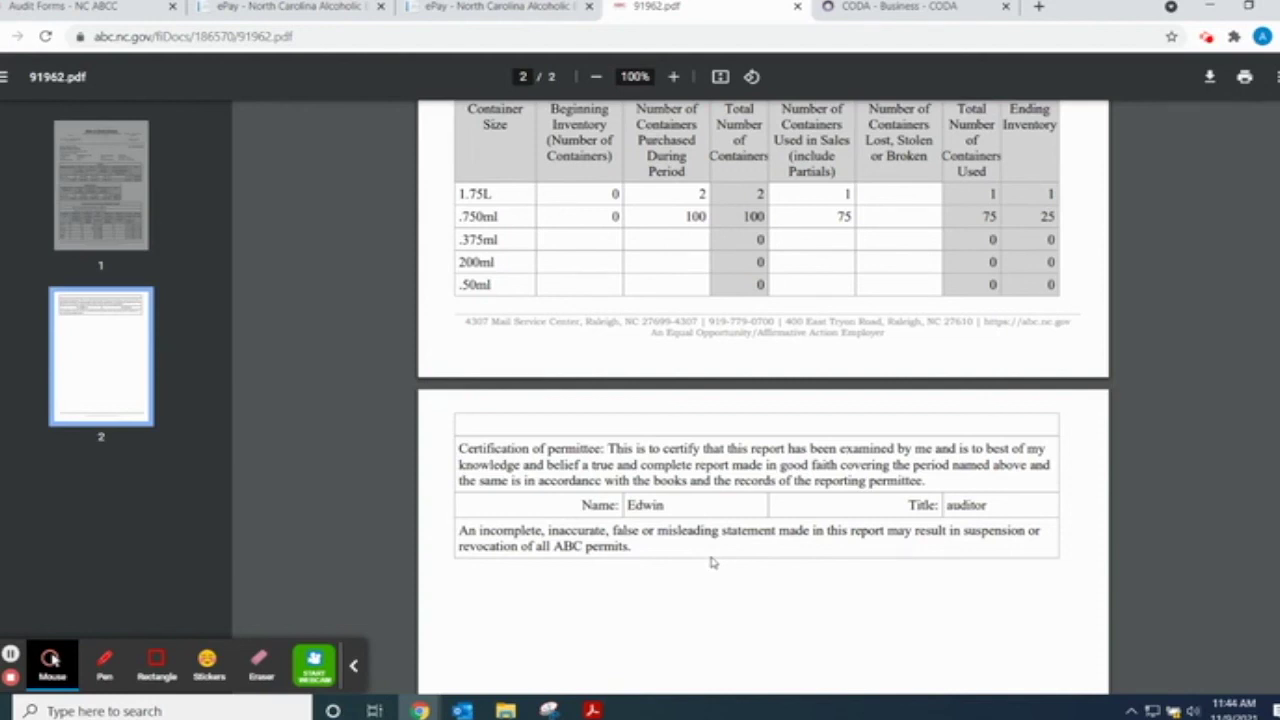
{"action": "scroll", "coordinate": [712, 563], "scroll_direction": "up", "scroll_amount": 6}
{"action": "scroll", "coordinate": [705, 540], "scroll_direction": "down", "scroll_amount": 3}
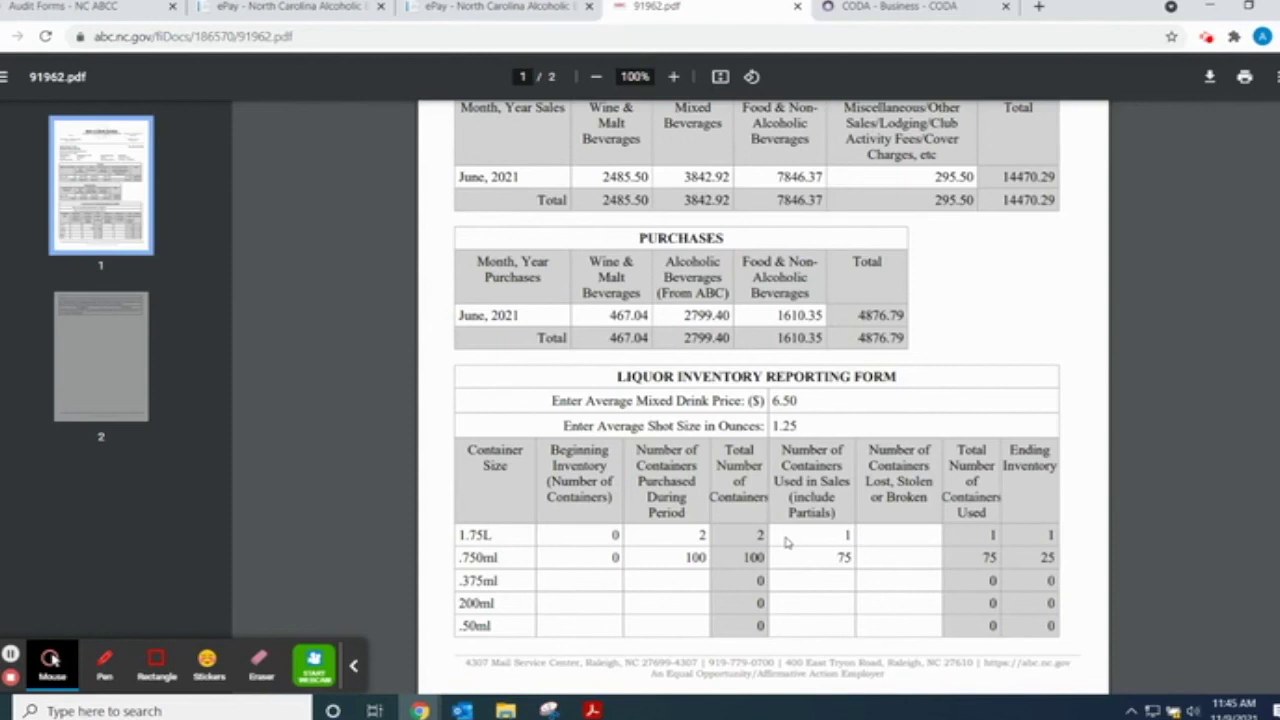
{"action": "scroll", "coordinate": [780, 580], "scroll_direction": "down", "scroll_amount": 3}
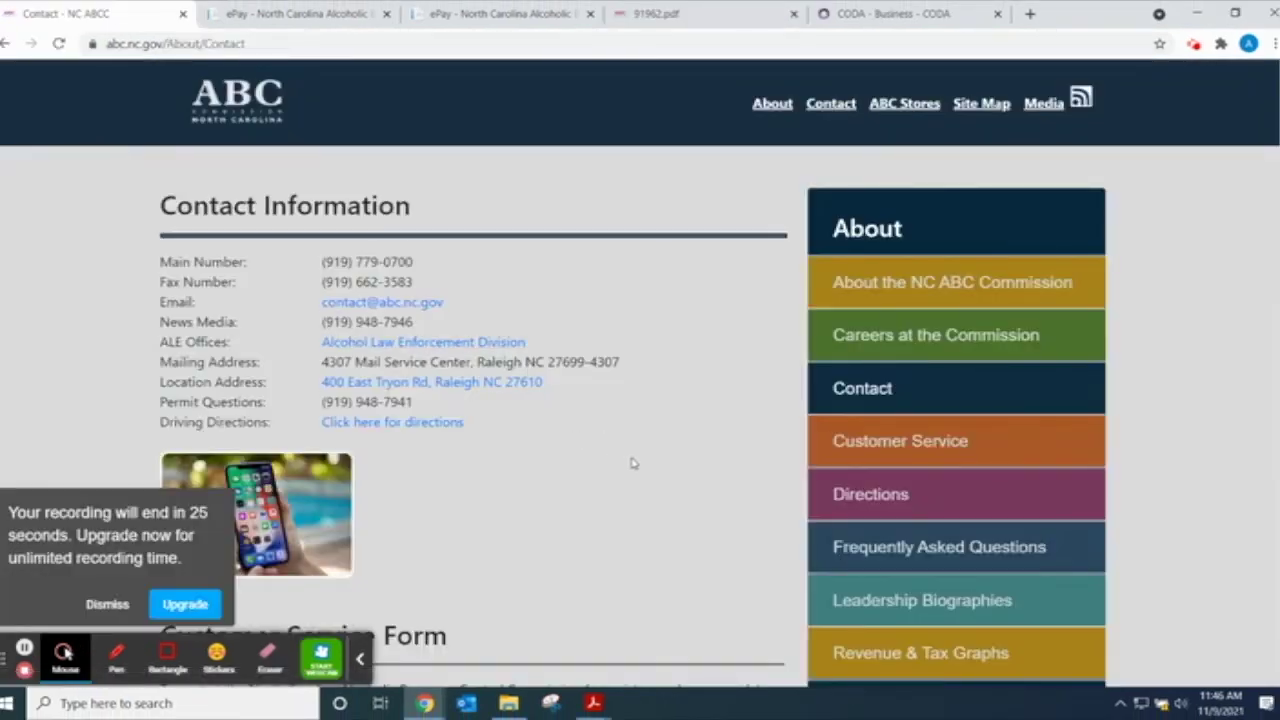
- Highlight the commission's contact e-mail address on the Contact Information page, then clear the selection
{"action": "left_click_drag", "start_coordinate": [458, 310], "coordinate": [300, 304]}
{"action": "left_click", "coordinate": [686, 524]}
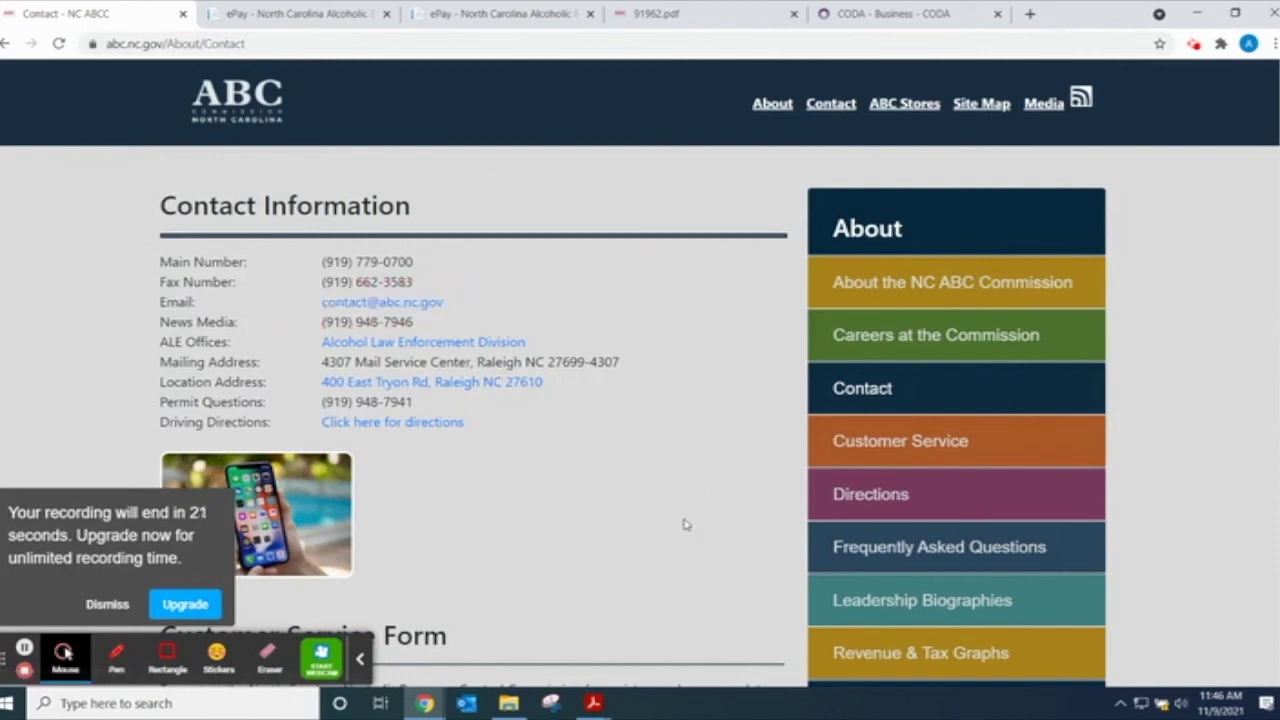